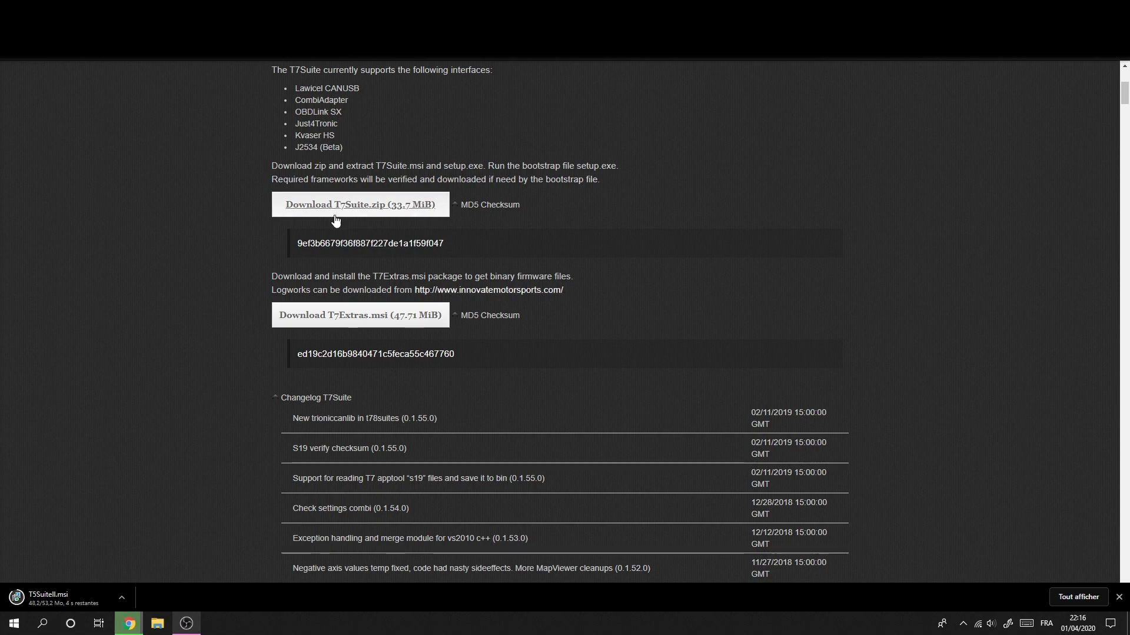
Step: Download T7Suite.zip and the T7Extras.msi firmware package
click(344, 210)
click(840, 497)
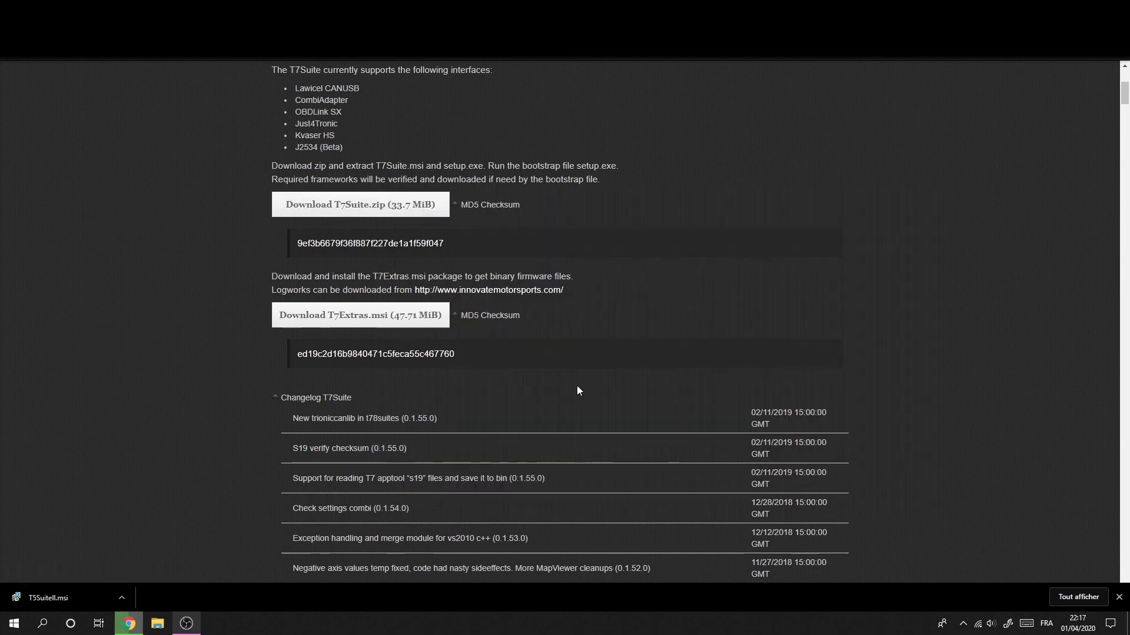
click(381, 318)
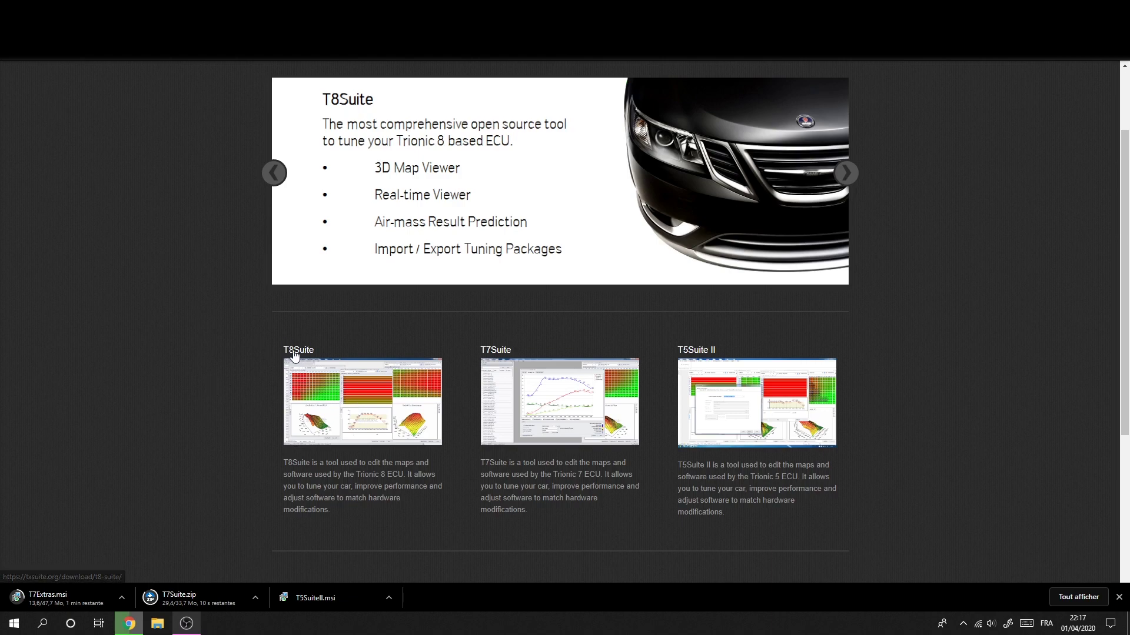
Step: Open the T8Suite download page and reveal the MD5 checksums of T8Suite.zip and T8Extras.msi
click(346, 402)
click(489, 432)
scroll(528, 312, down, 1)
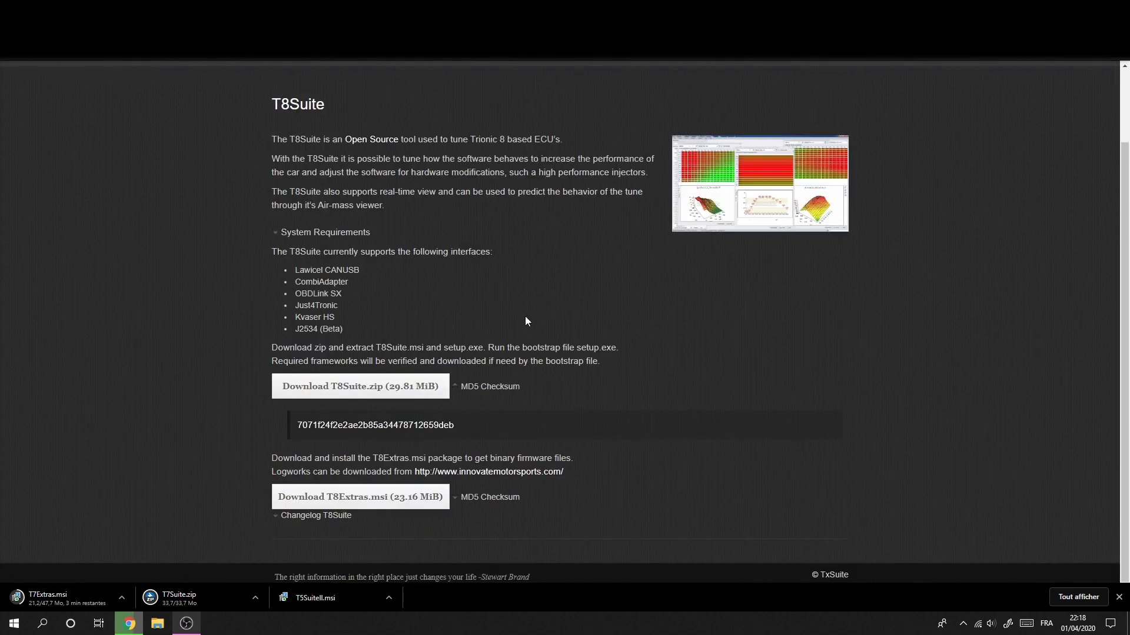
click(498, 499)
scroll(559, 365, down, 1)
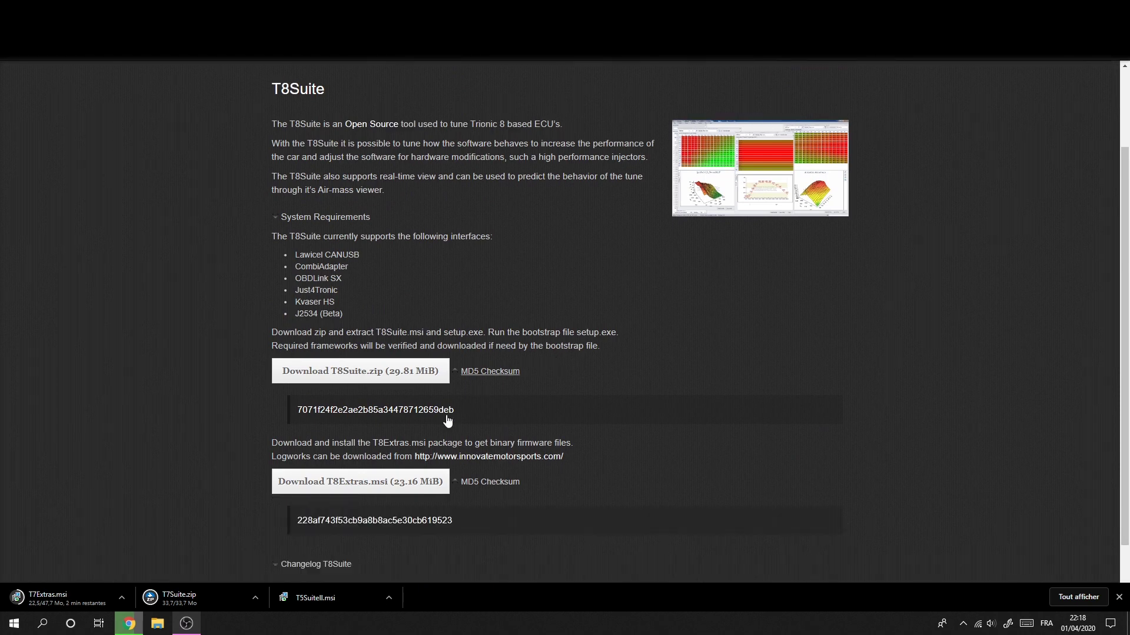
Step: Download T8Suite.zip and T8Extras.msi, and minimise the browser to show the desktop
scroll(452, 415, down, 2)
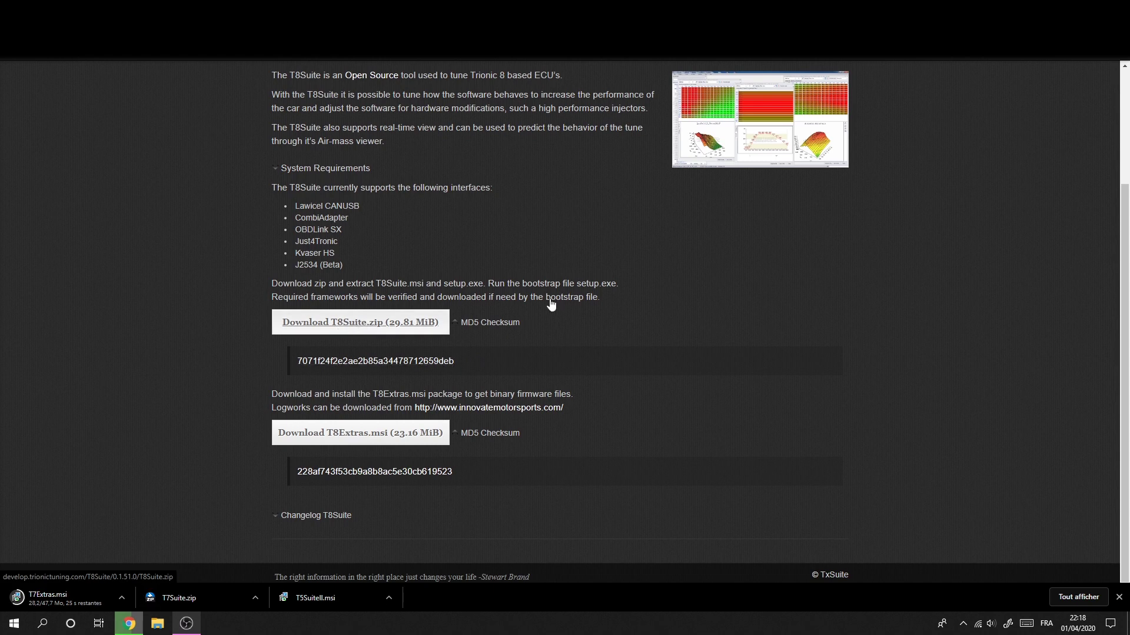
key(Return)
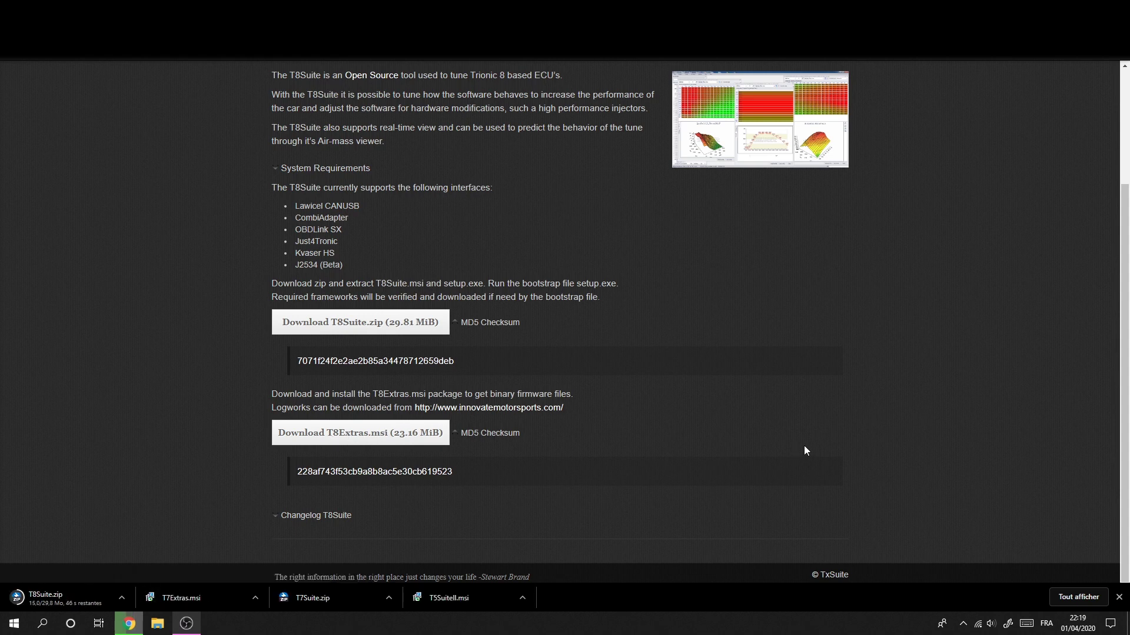
scroll(805, 451, up, 3)
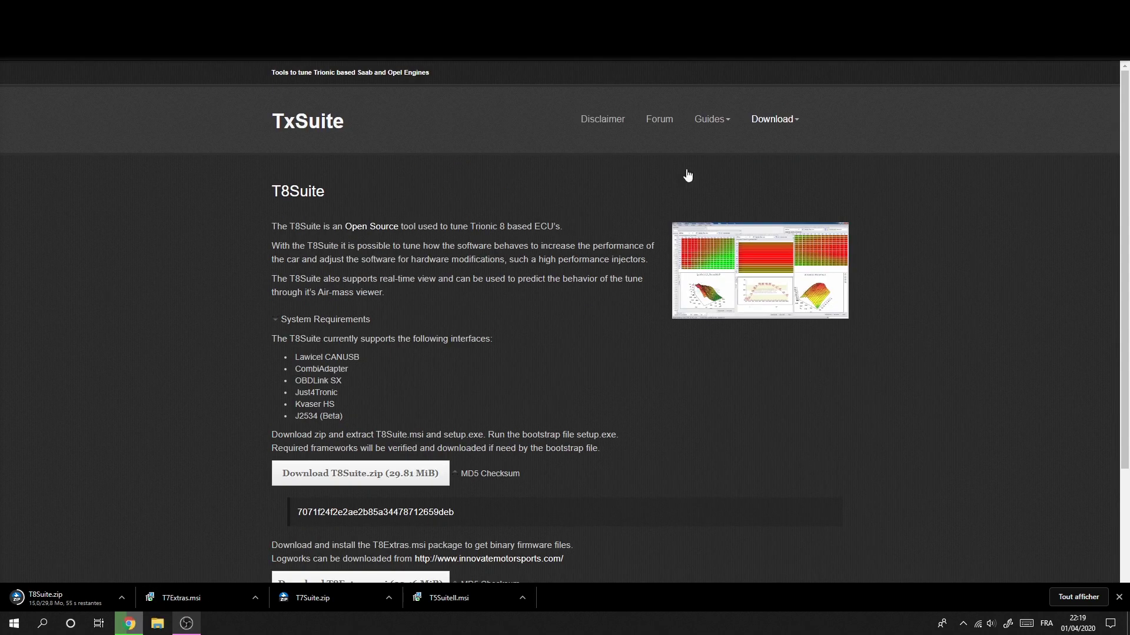
mouse_move(713, 119)
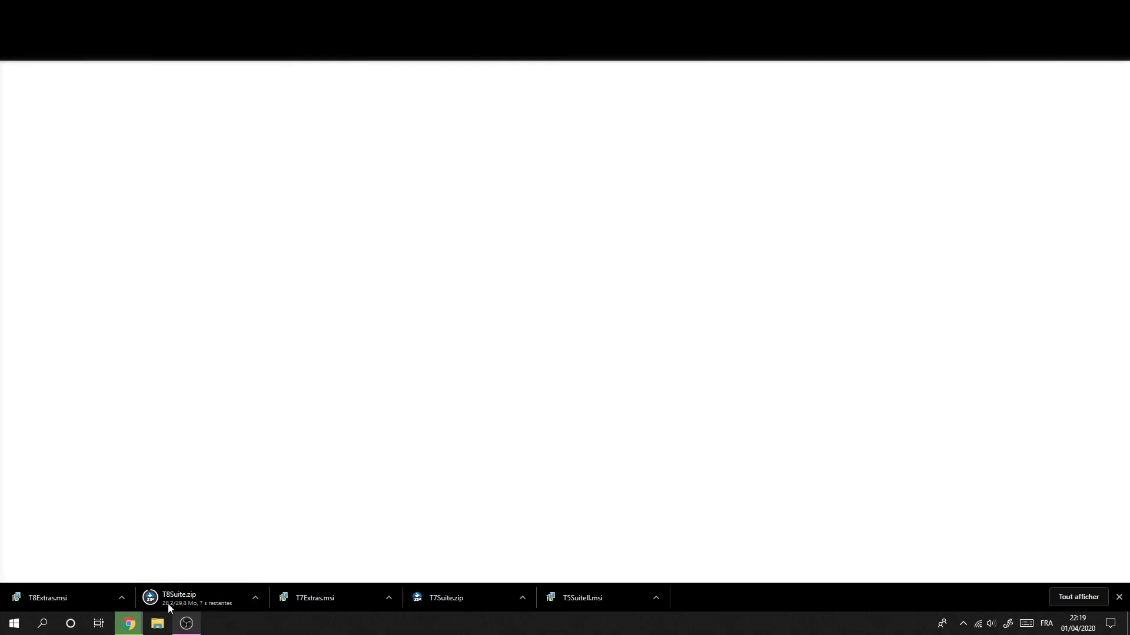
click(128, 623)
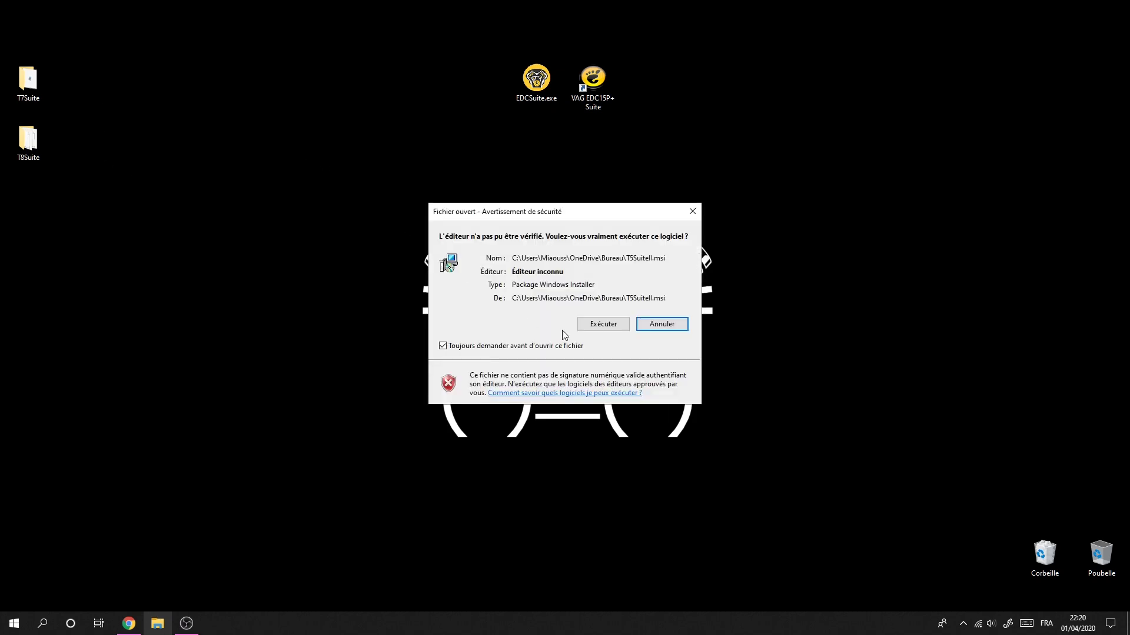
Step: Run the T5SuiteII.msi installer and choose a new T5Suite folder inside C:\Program Tuning as the installation location
click(605, 323)
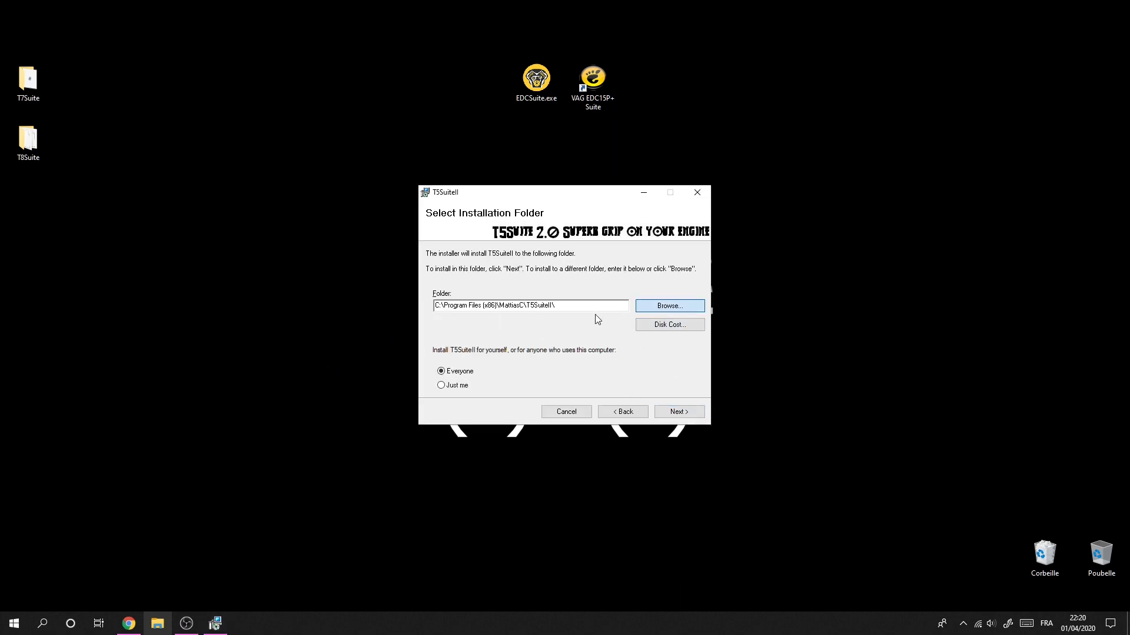
key(Return)
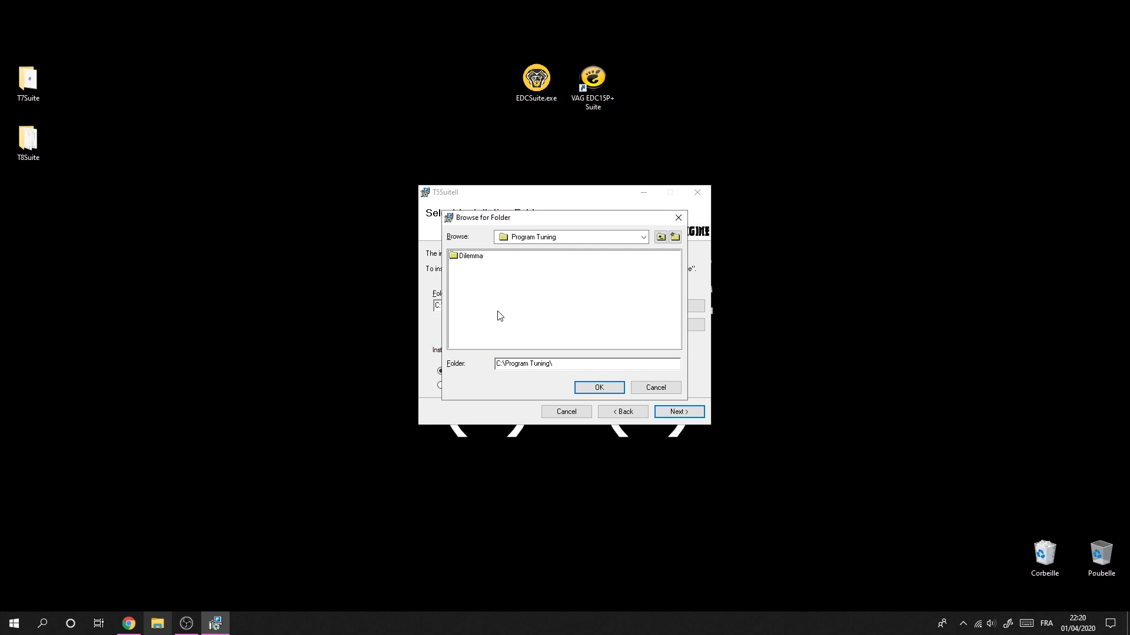
click(675, 236)
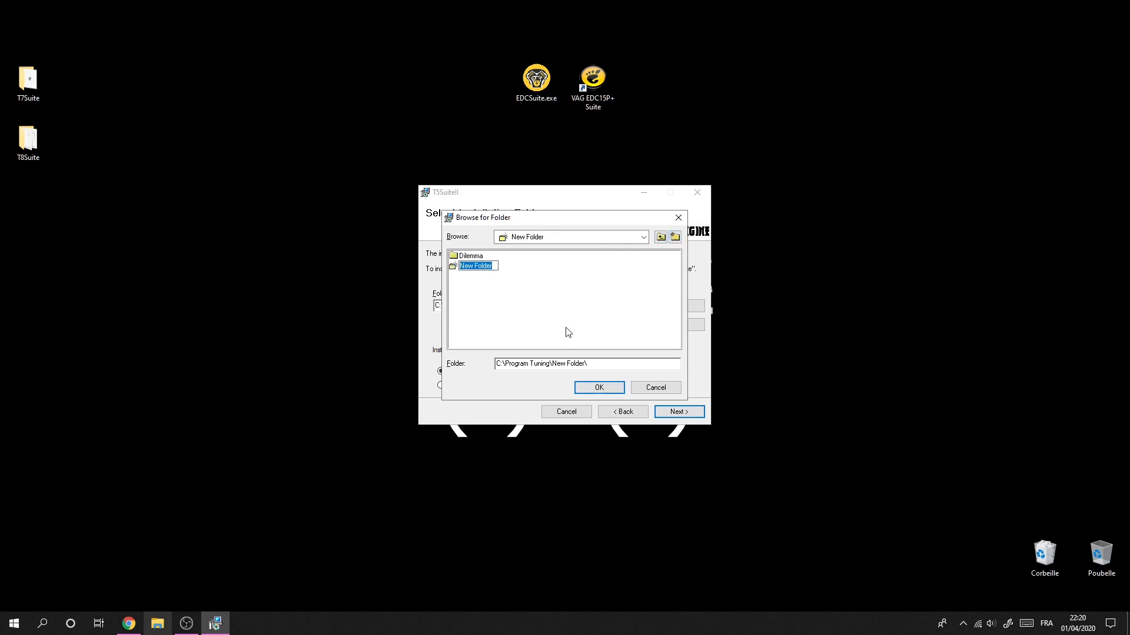
text(T5Suite)
key(Return)
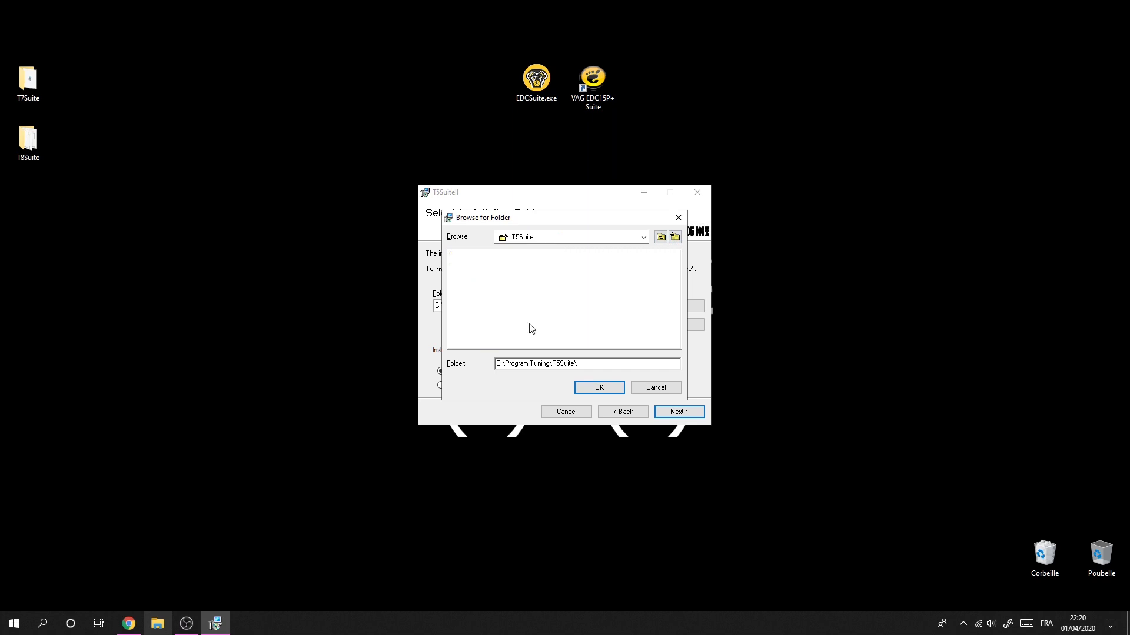
click(612, 389)
Step: Complete the T5SuiteII installation and move its new desktop shortcut below the VAG EDC15P+ Suite shortcut
click(678, 412)
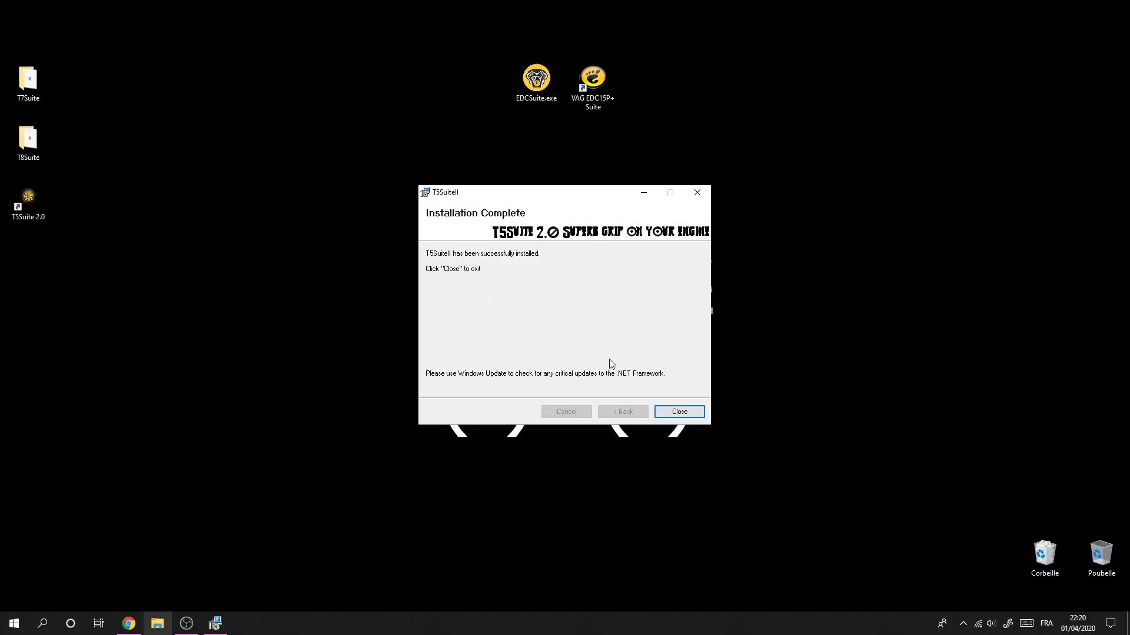
click(691, 411)
drag(48, 207, 1045, 556)
Step: Browse C:\Program Tuning in File Explorer and examine its T5Suite and Dilemma folders
click(157, 623)
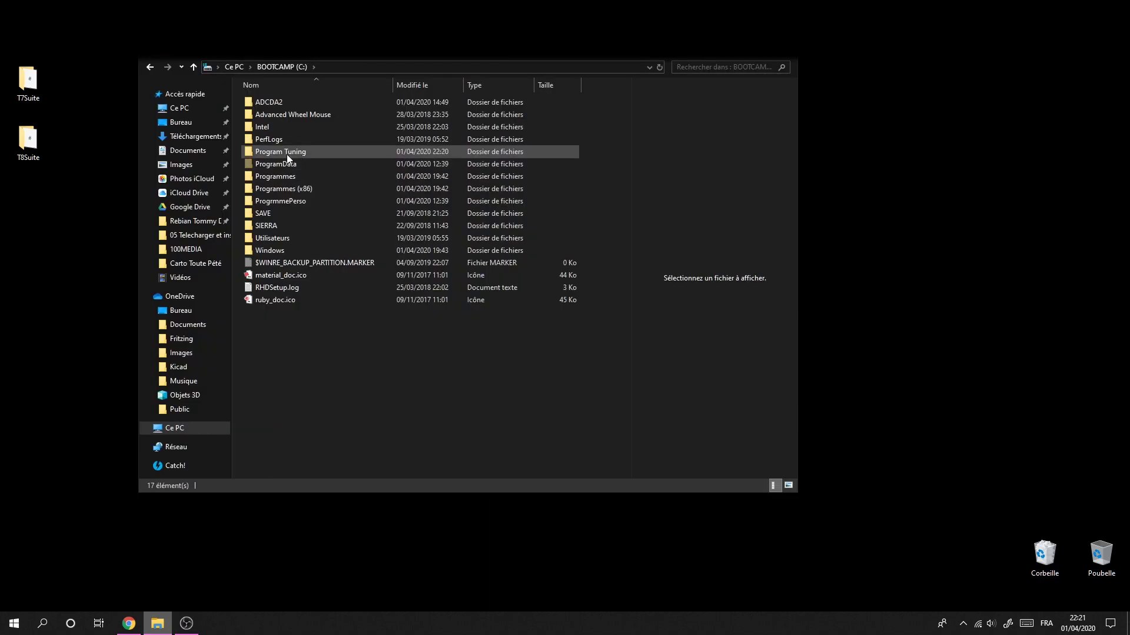
double_click(288, 152)
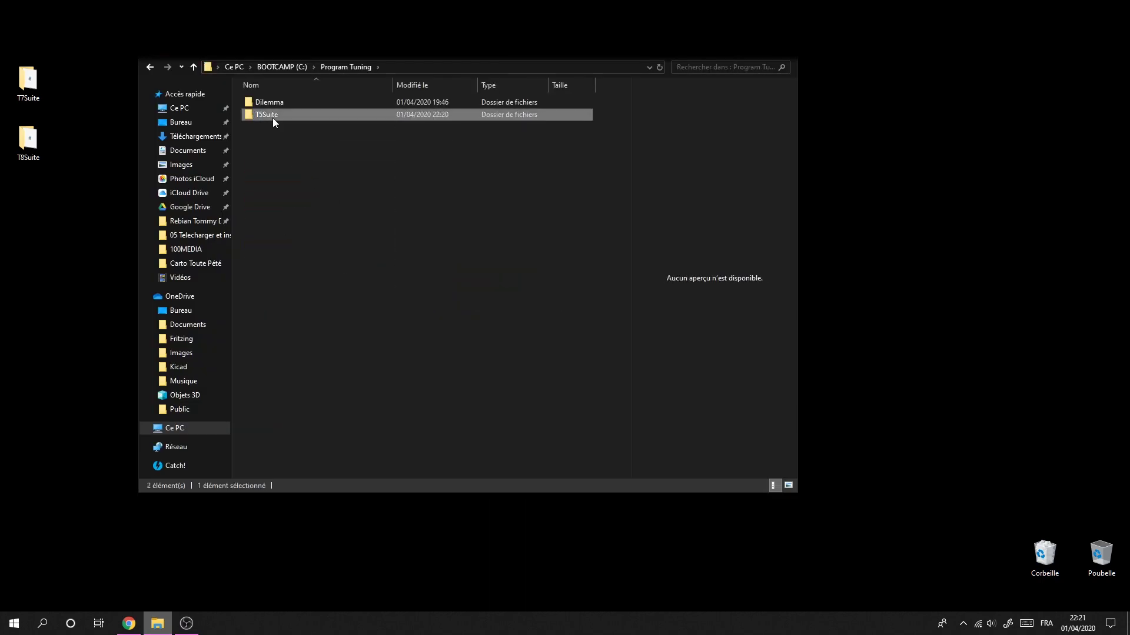
double_click(272, 116)
click(194, 67)
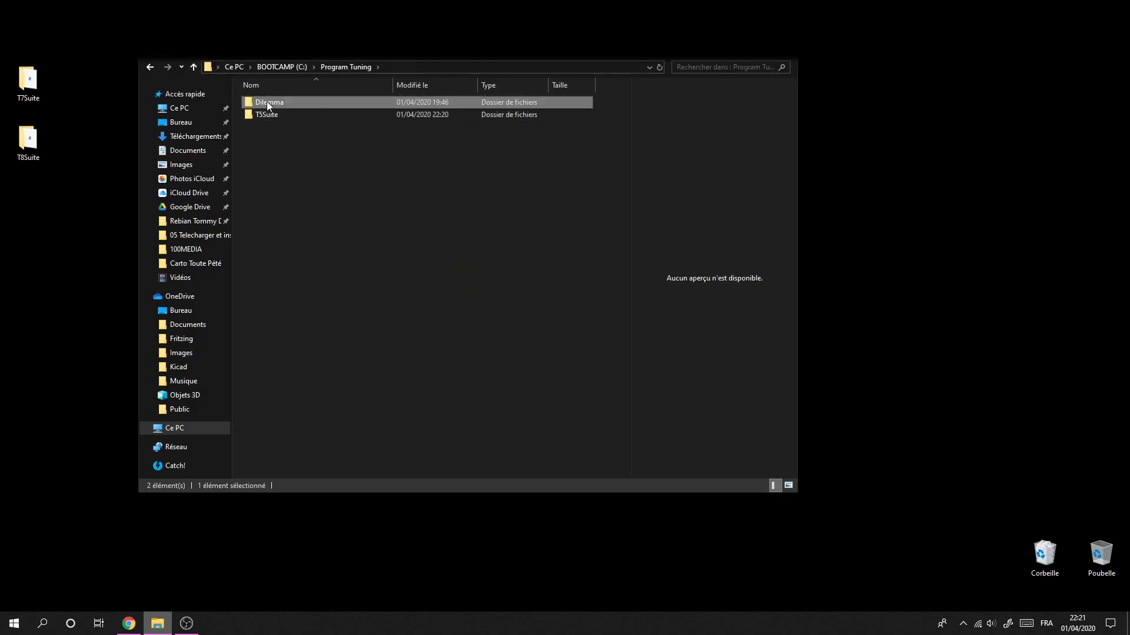
double_click(267, 101)
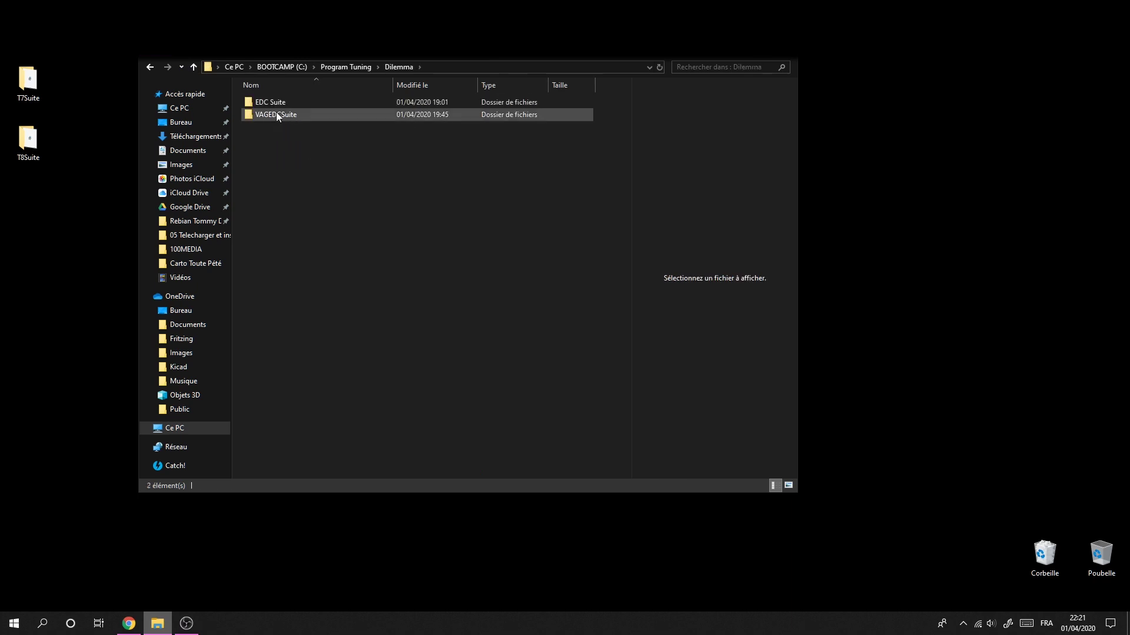
click(297, 116)
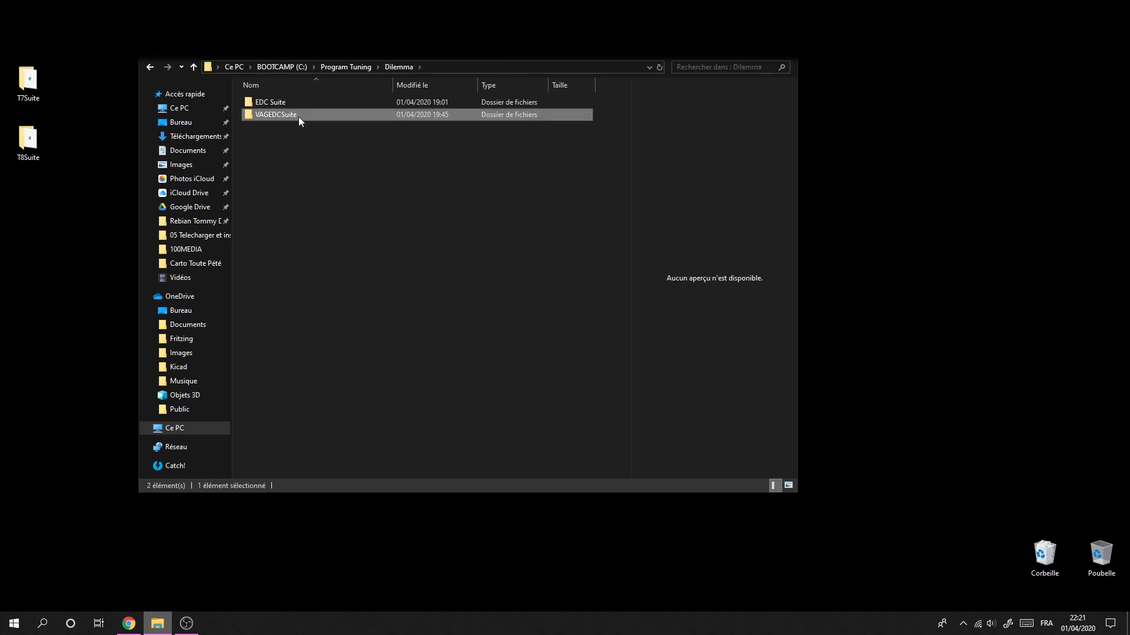
click(259, 104)
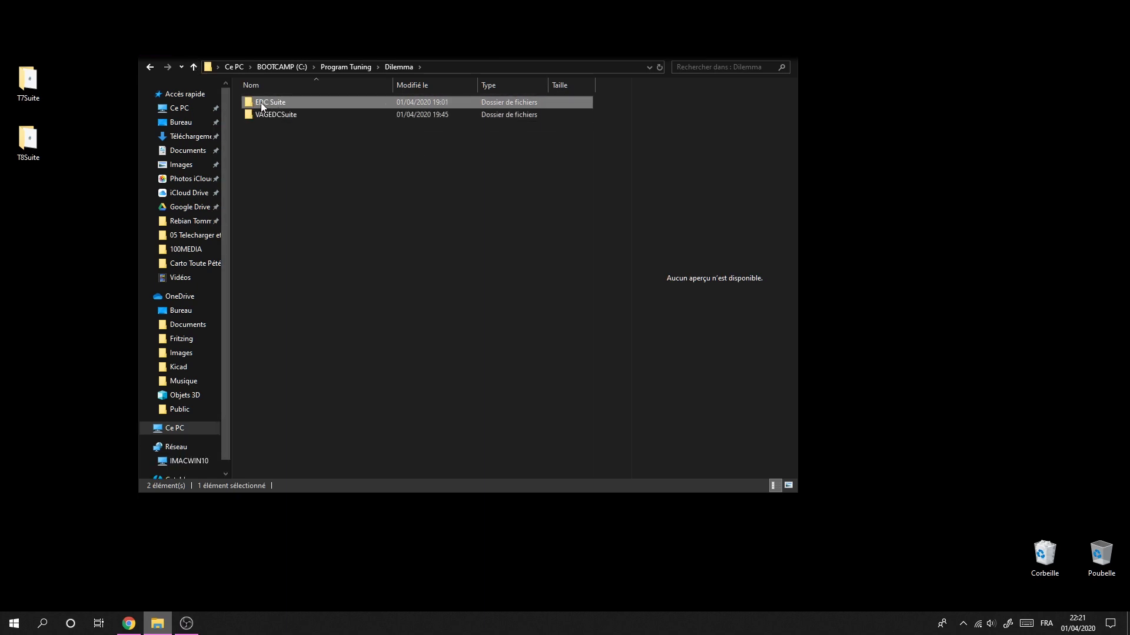
click(192, 67)
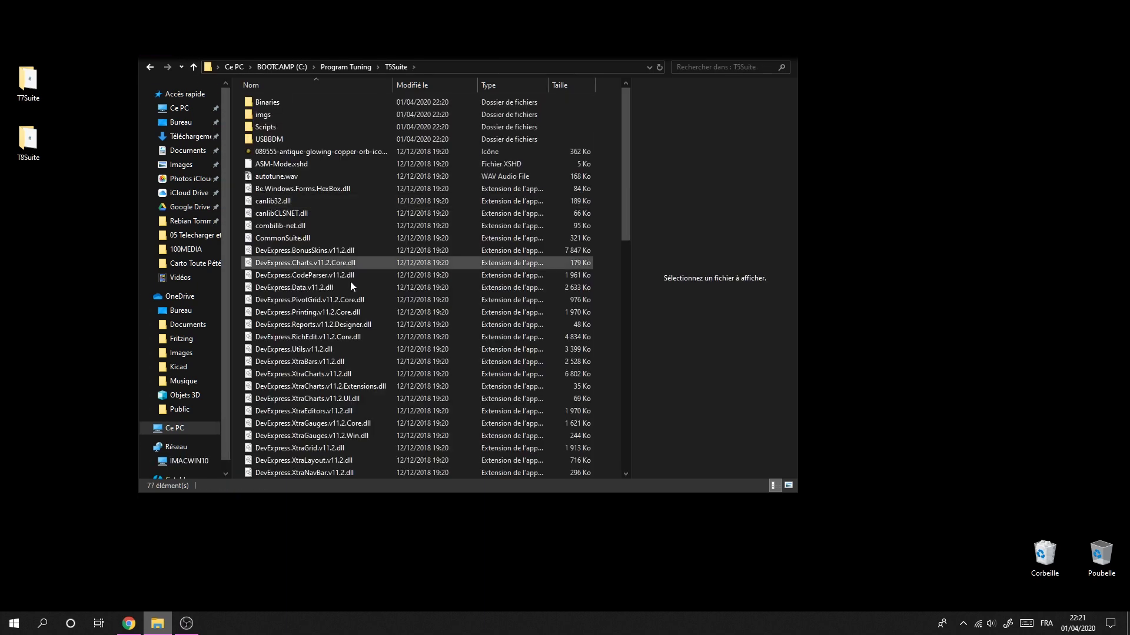
Step: Examine the BIN firmware files in the Binaries subfolder of T5Suite and return to the T5Suite folder
click(267, 103)
double_click(267, 104)
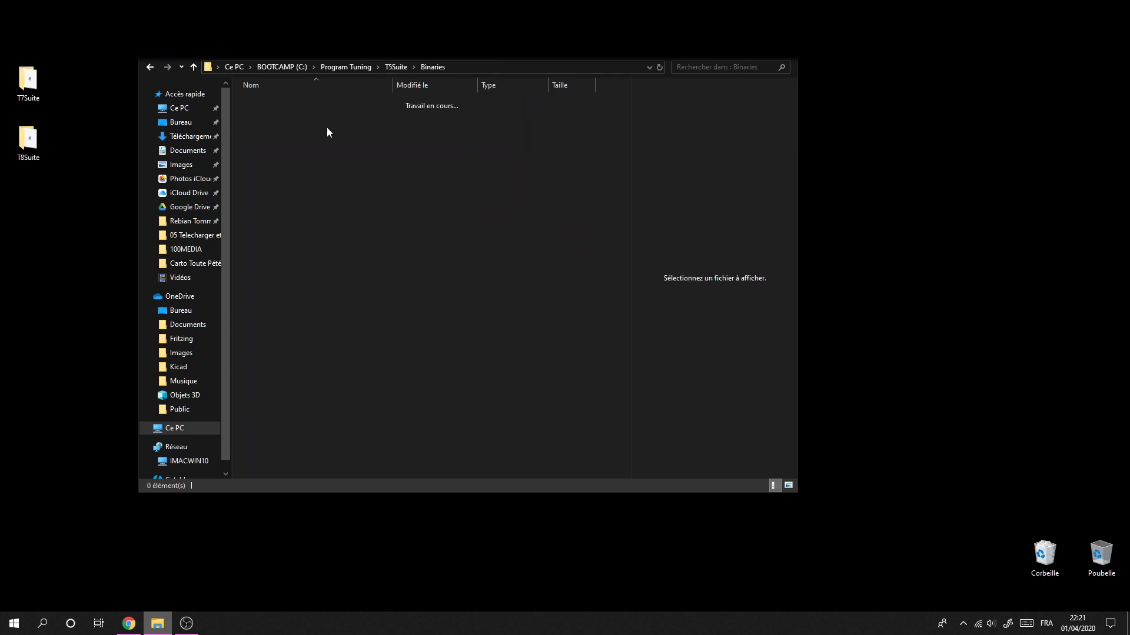
scroll(330, 206, down, 7)
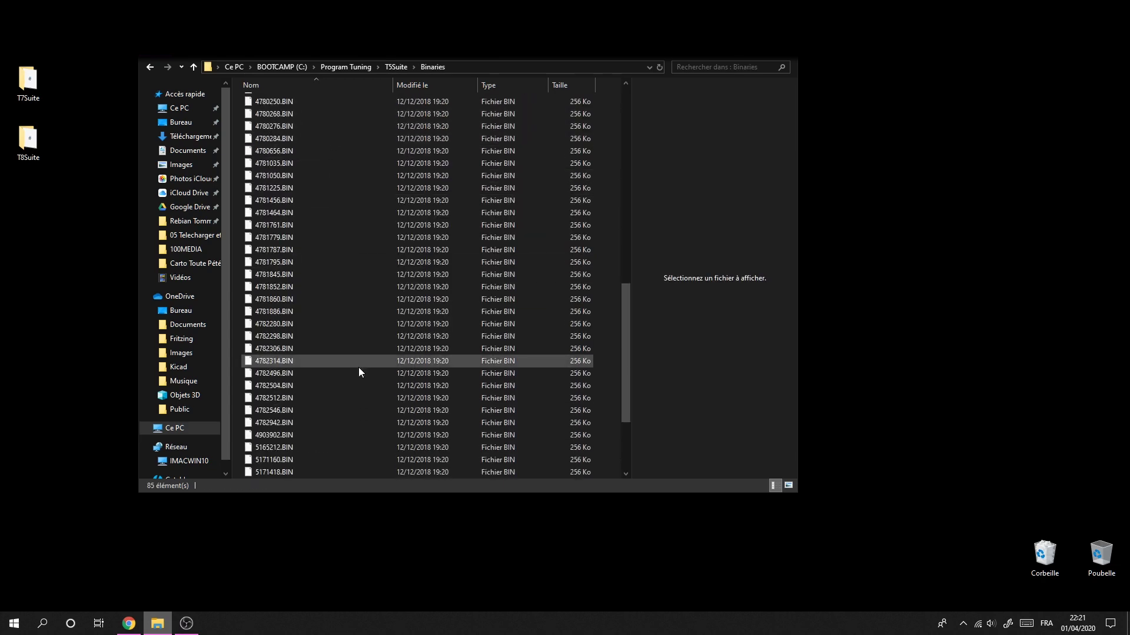
scroll(358, 367, down, 2)
scroll(369, 345, down, 2)
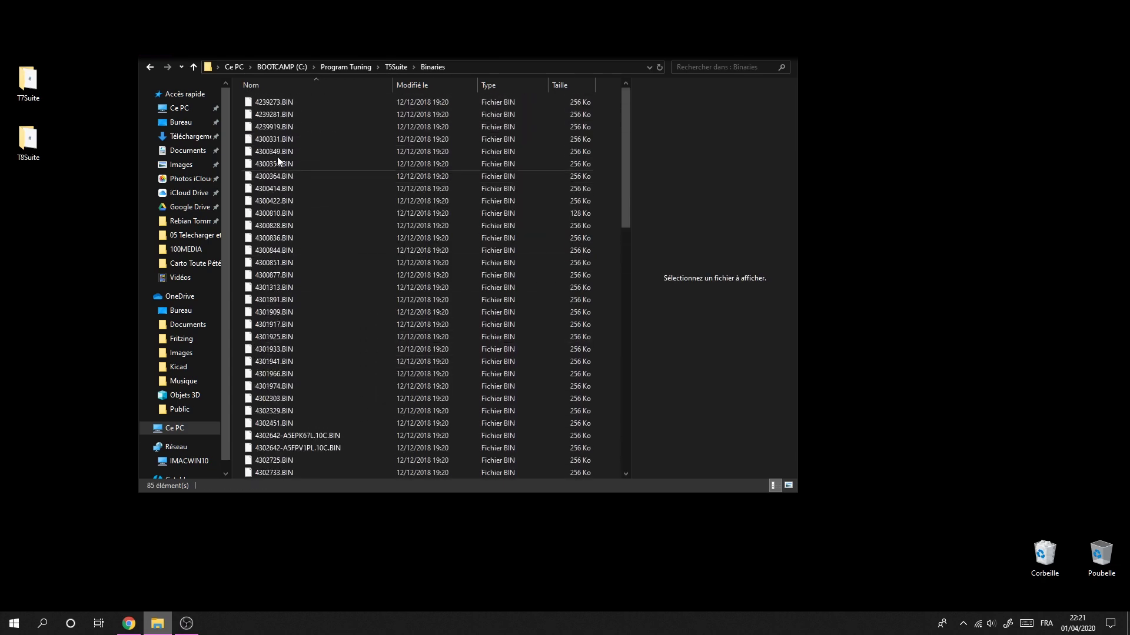
key(alt+Left)
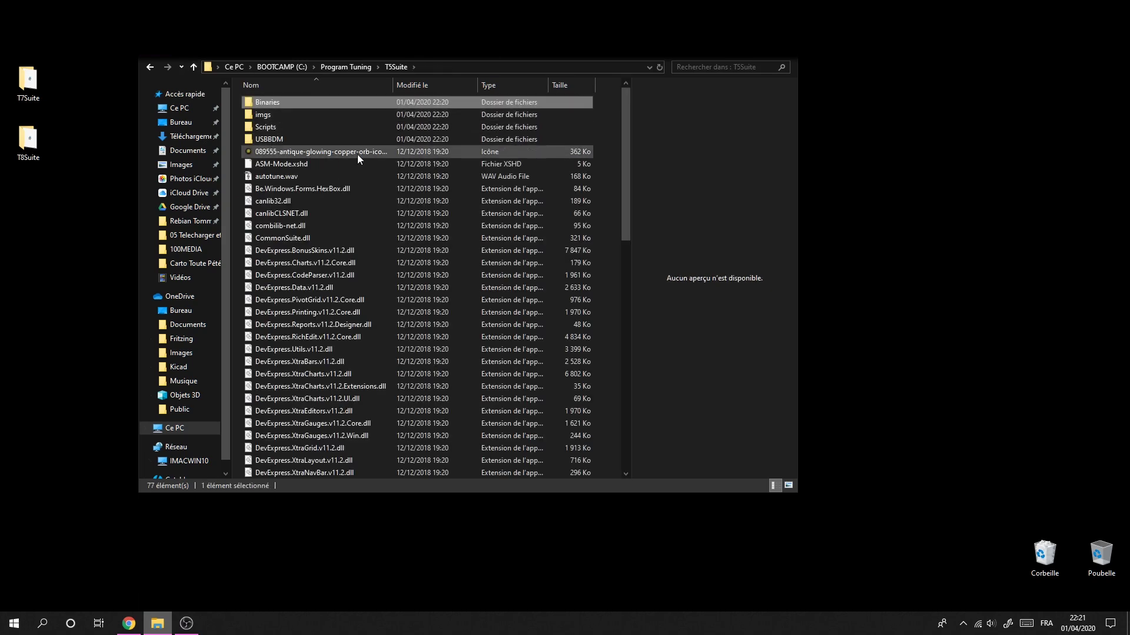
Step: Locate T5Suite2.0.exe in the T5Suite installation folder and return to the desktop
scroll(303, 387, down, 15)
click(282, 349)
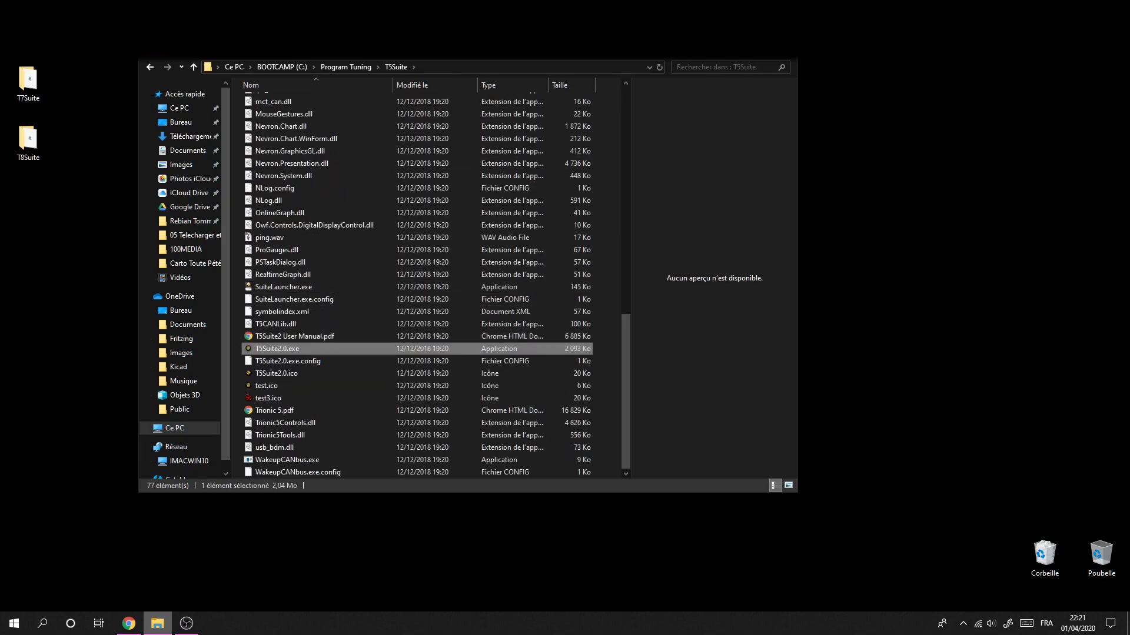
drag(471, 58, 417, 61)
key(super+d)
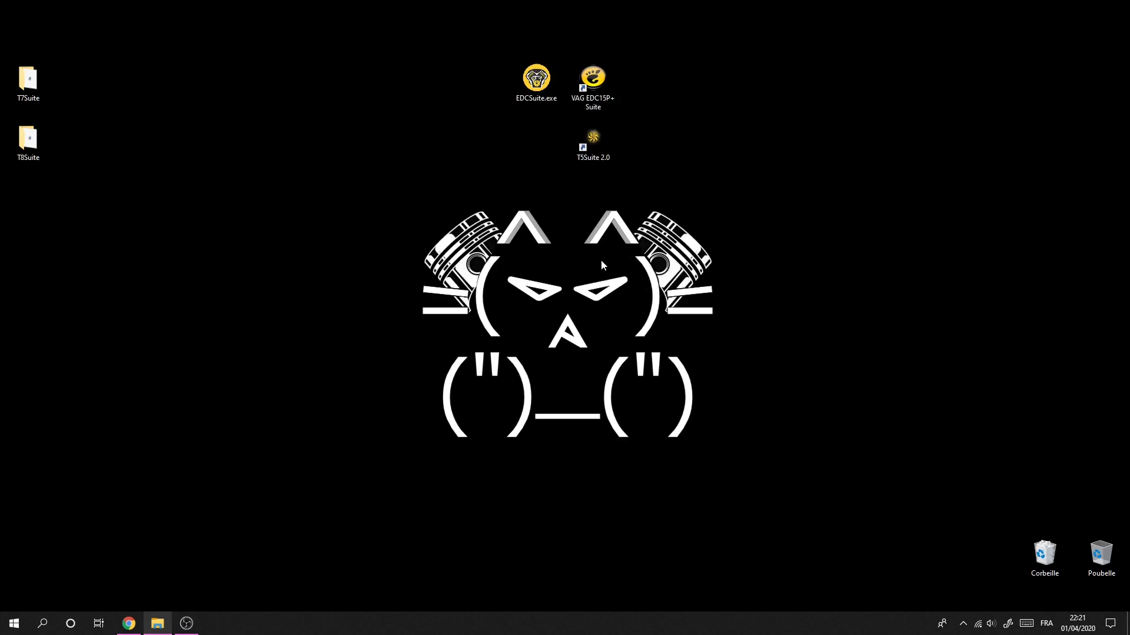
Step: Launch T5Suite 2.0 from the desktop and review its online tuning, ECU programming, logfile and help commands
double_click(593, 140)
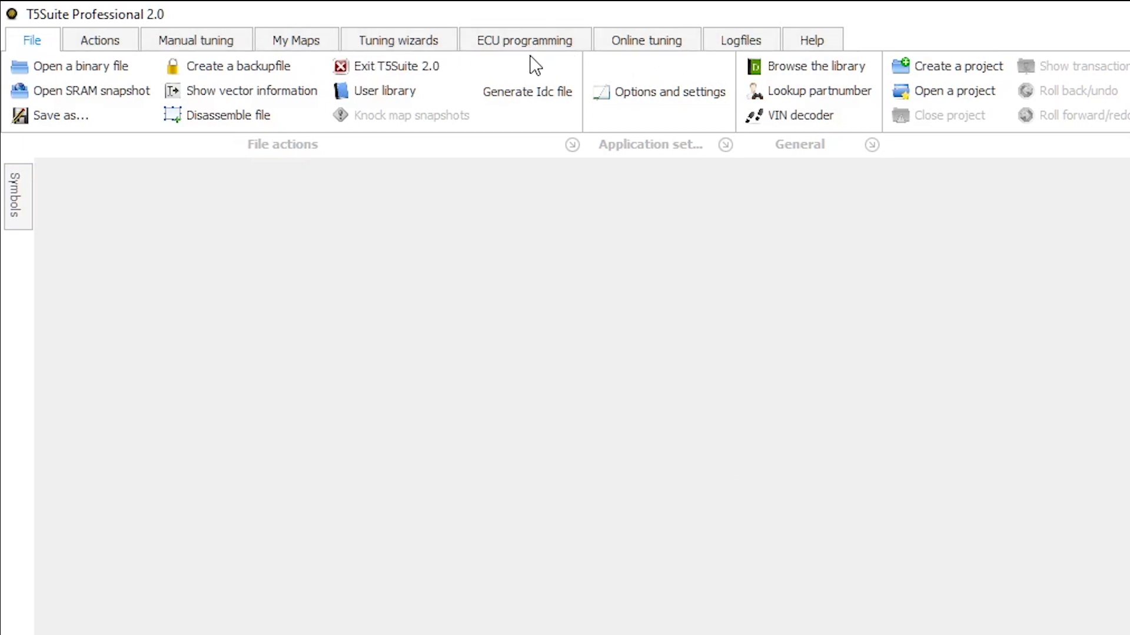
click(671, 41)
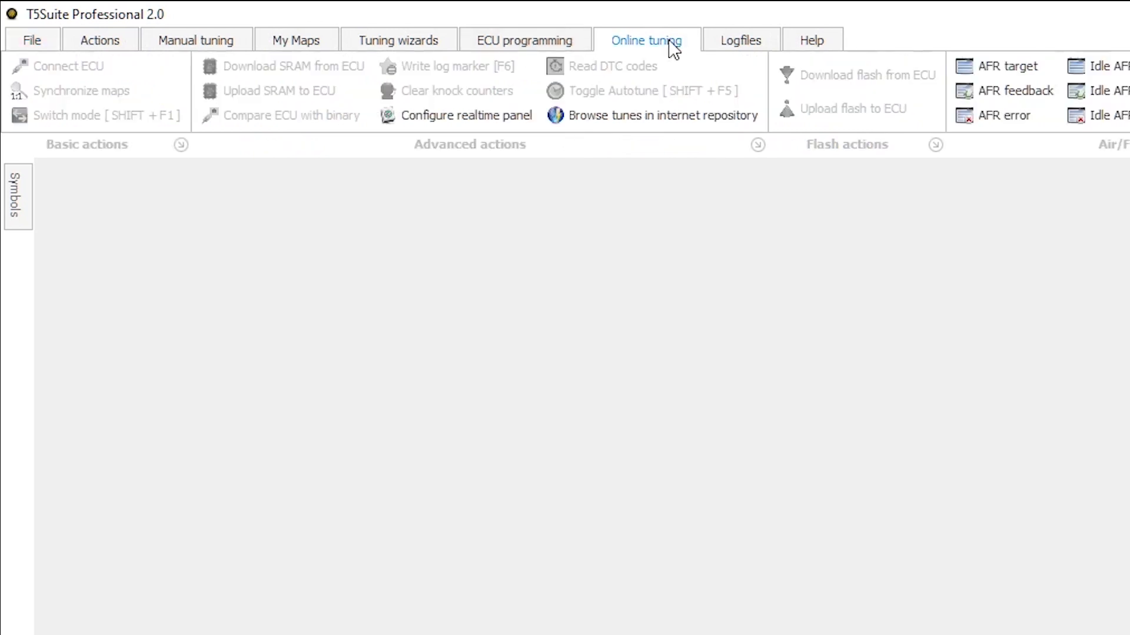
click(541, 44)
click(762, 46)
click(815, 46)
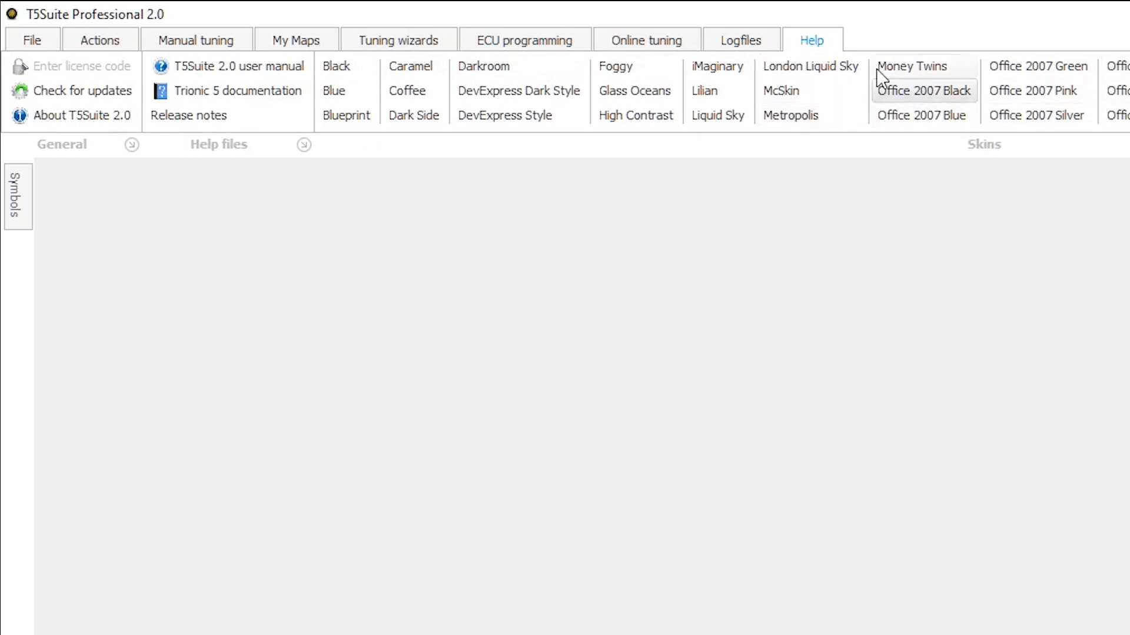
Step: Try several interface skins, including Black, Blue, Blueprint, Coffee, Dark Side, Metropolis, Office 2007 Blue and Office 2007 Black
click(335, 66)
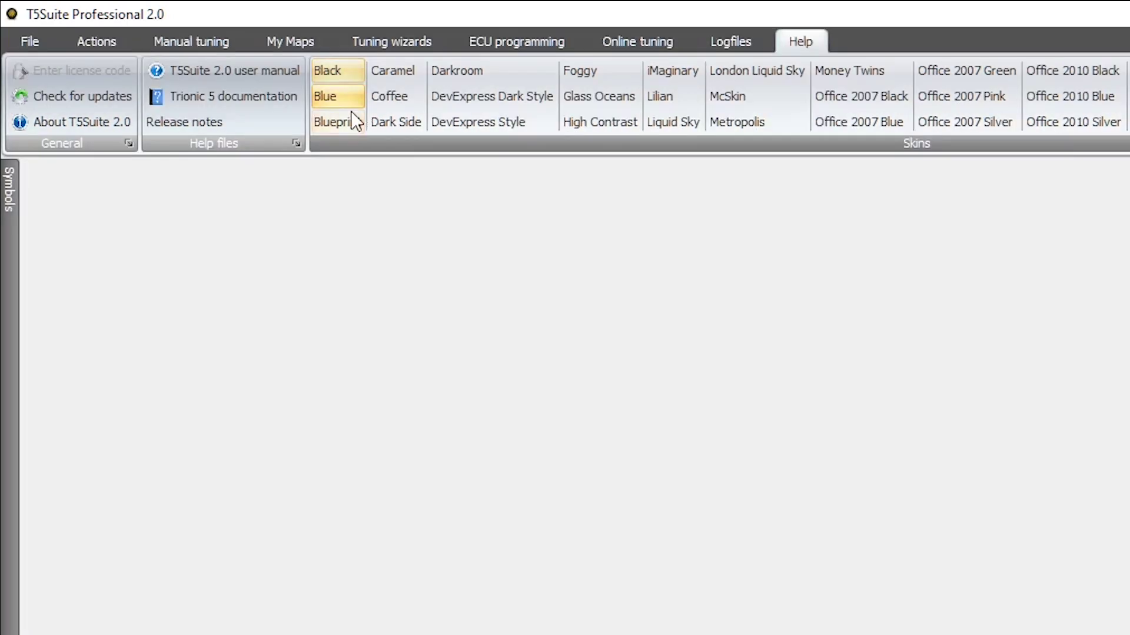
click(337, 101)
click(337, 122)
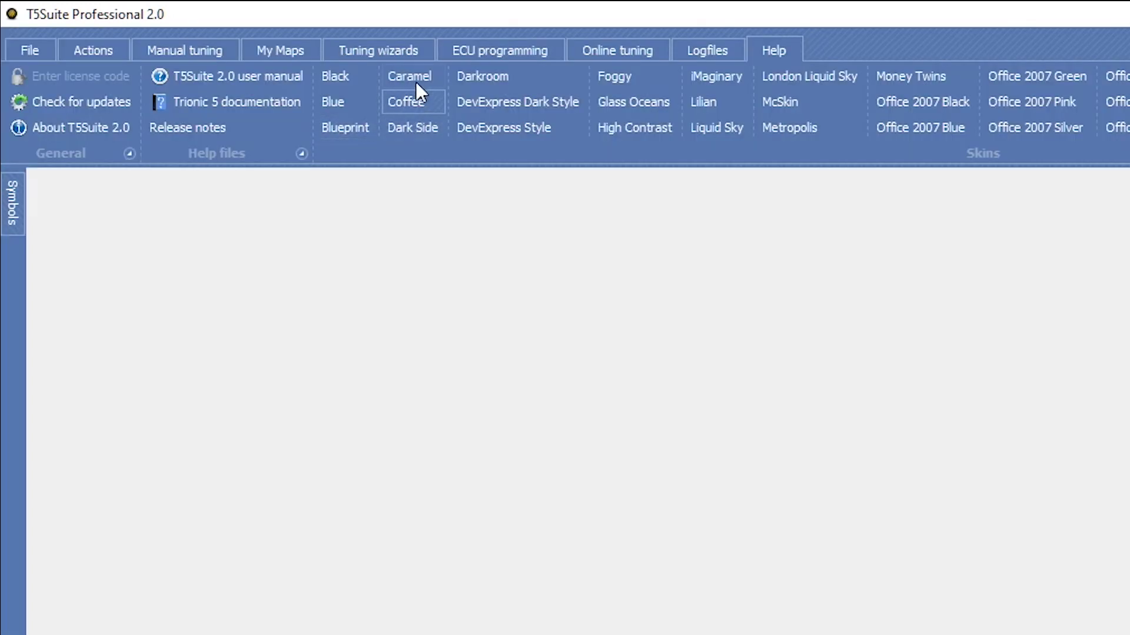
click(416, 99)
click(408, 121)
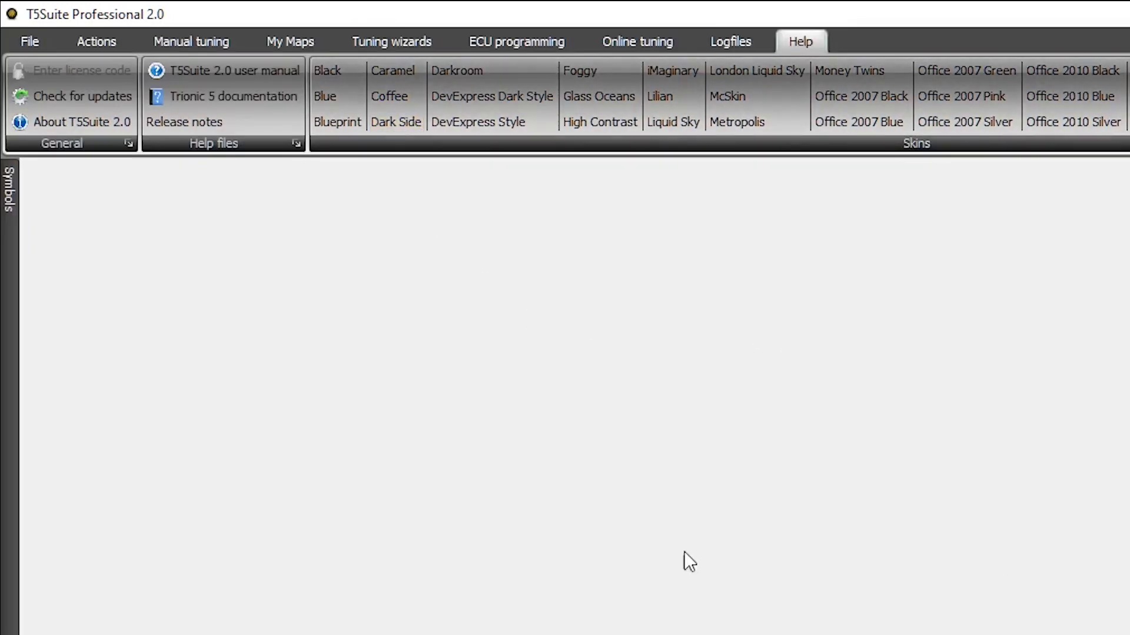
click(736, 122)
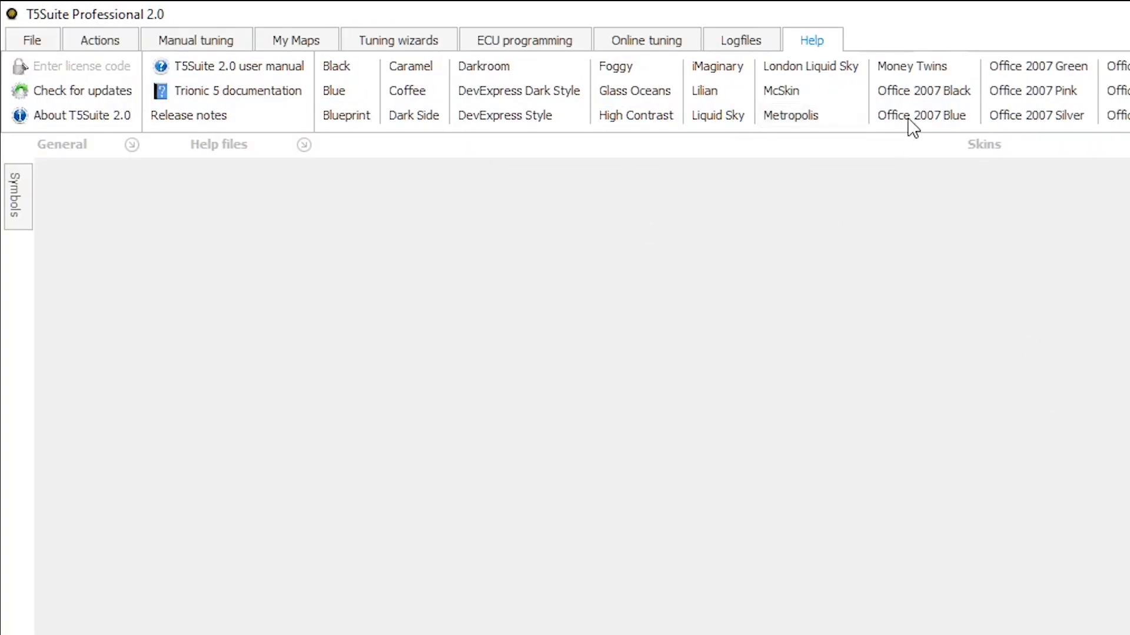
click(911, 116)
click(898, 94)
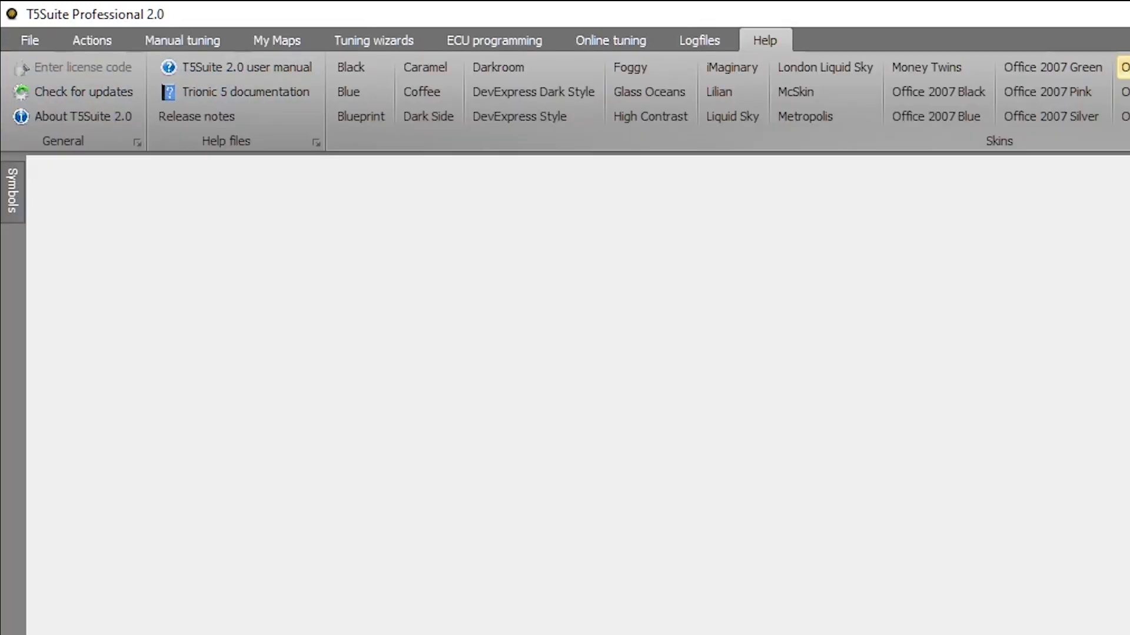
Step: Try the light skin listed beside Office 2007 Pink and return to the dark skin beside Office 2007 Green
click(1124, 91)
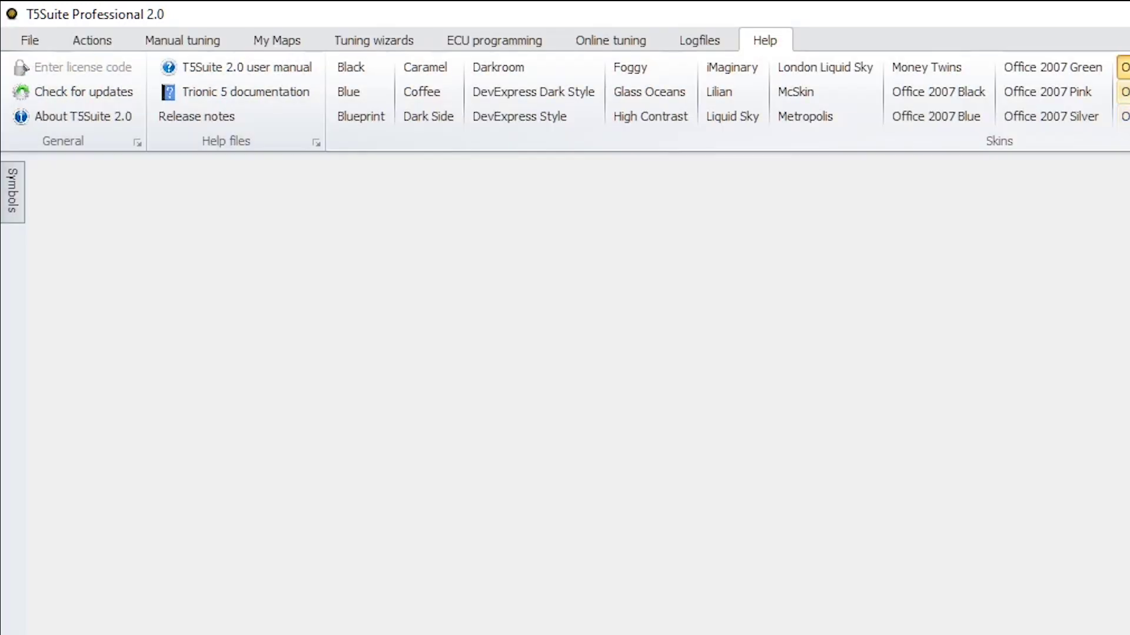
click(1124, 67)
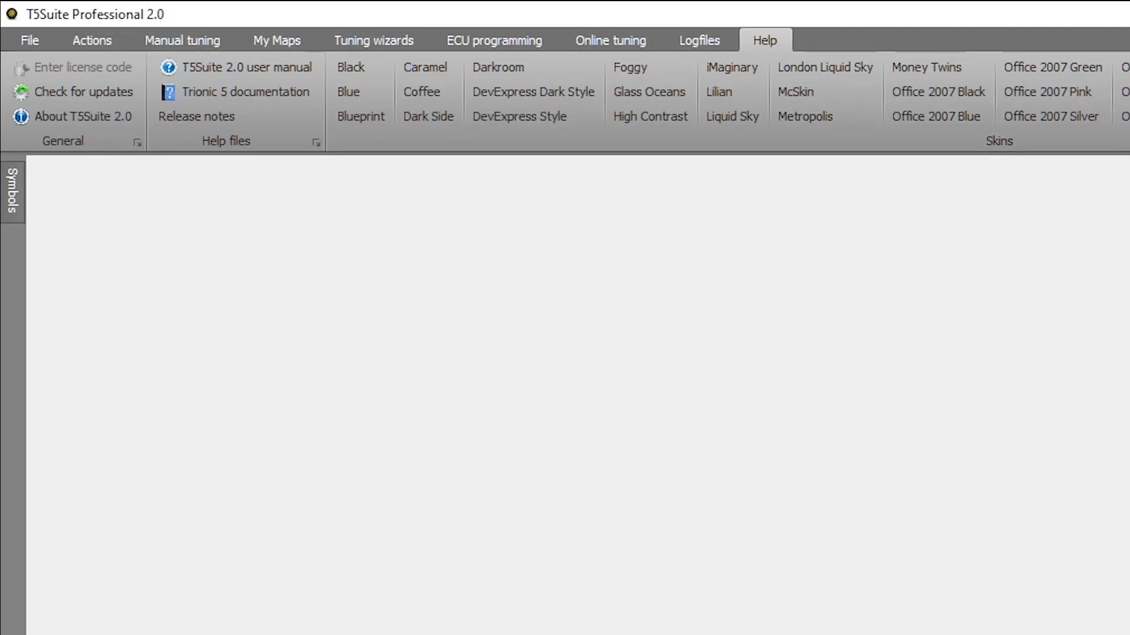
Step: Look over the user interface options in the application settings and close them without changes
click(29, 41)
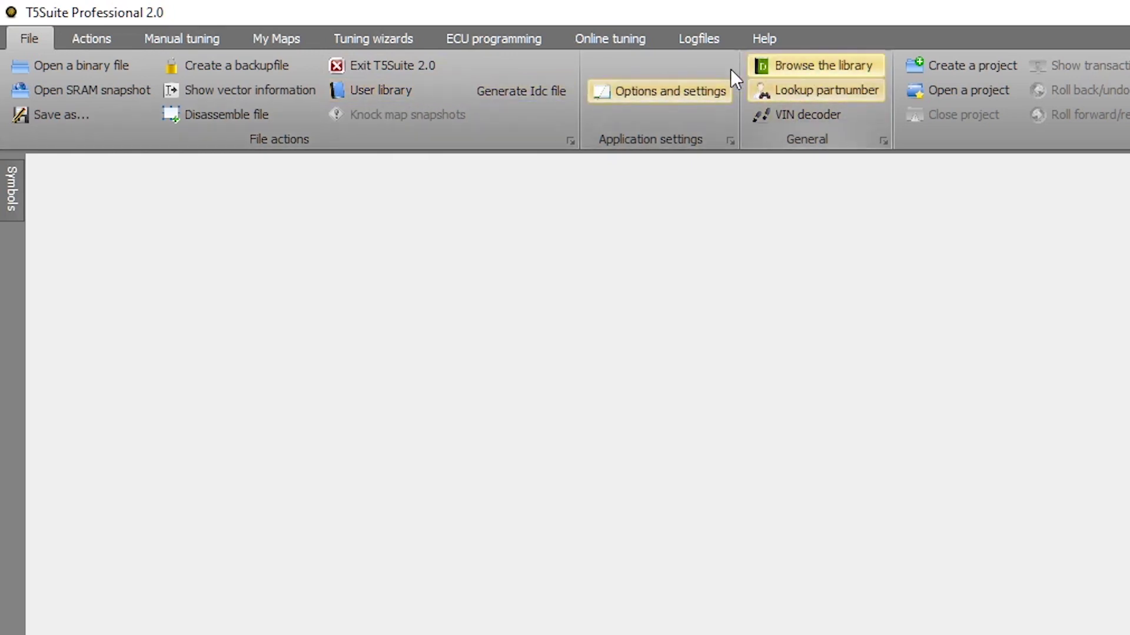
click(672, 95)
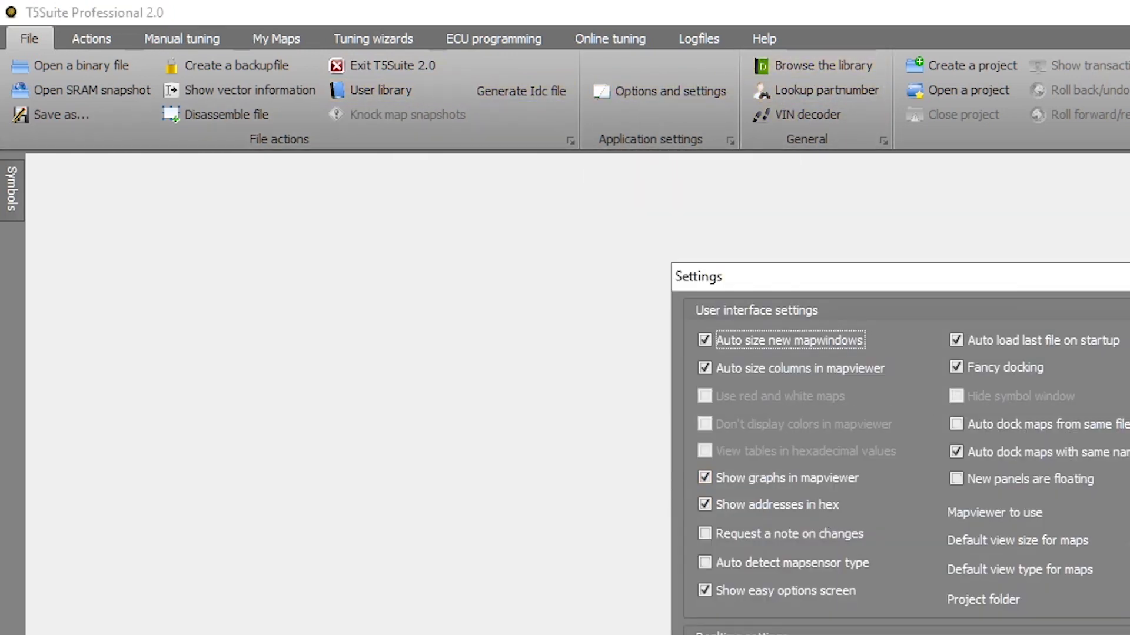
key(Escape)
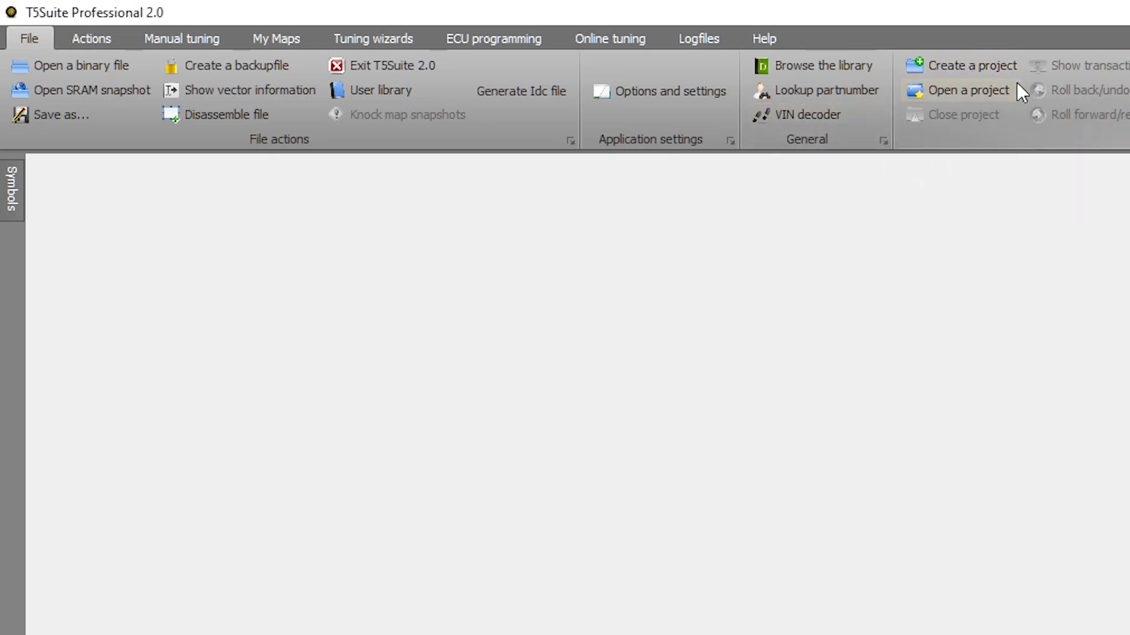
Step: Review the binary file actions, manual tuning maps, myMaps definition and tuning wizard commands
click(102, 34)
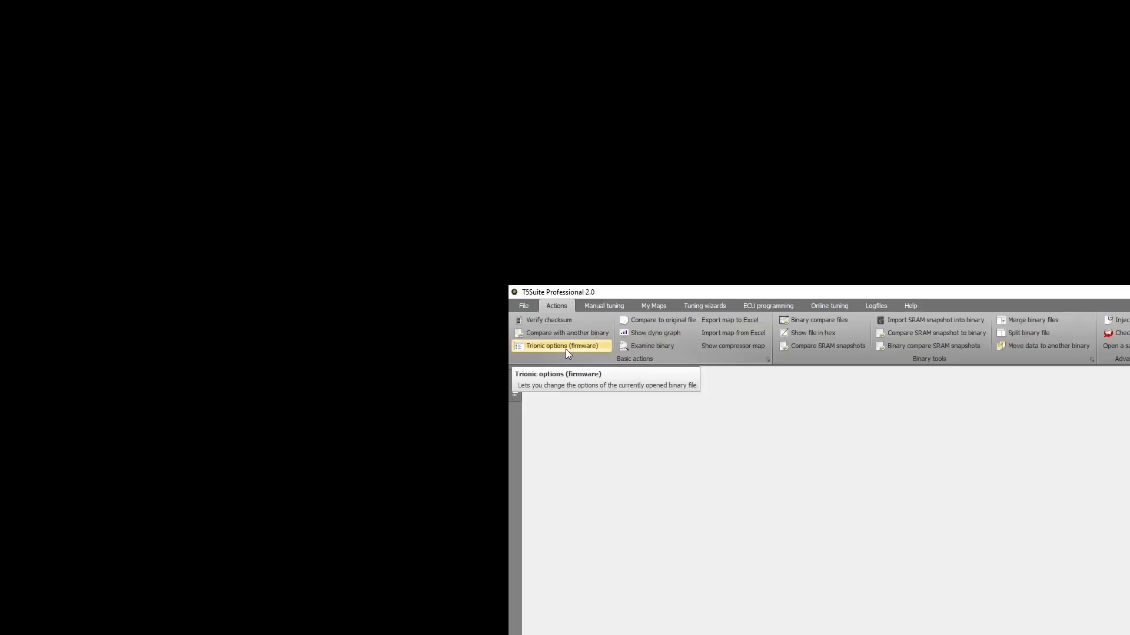
click(580, 347)
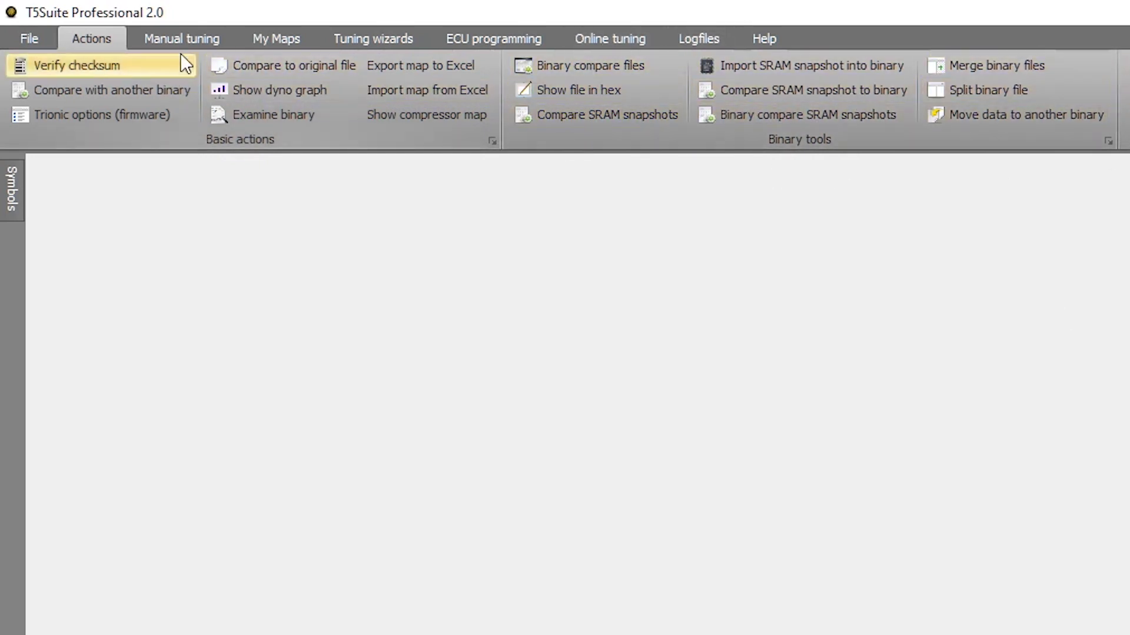
click(200, 41)
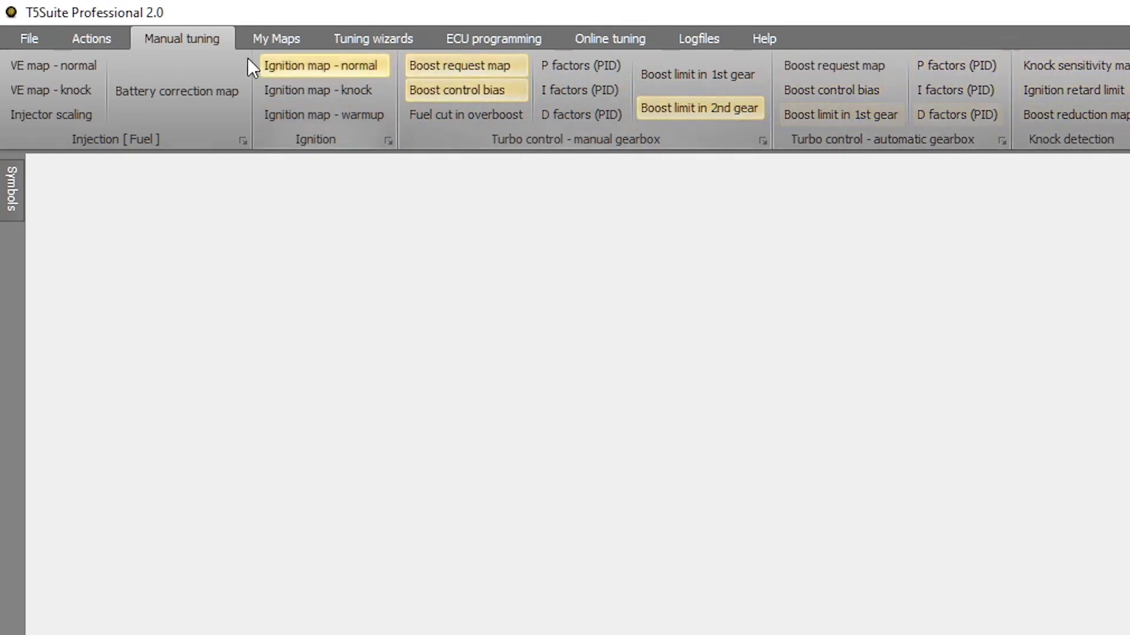
click(278, 40)
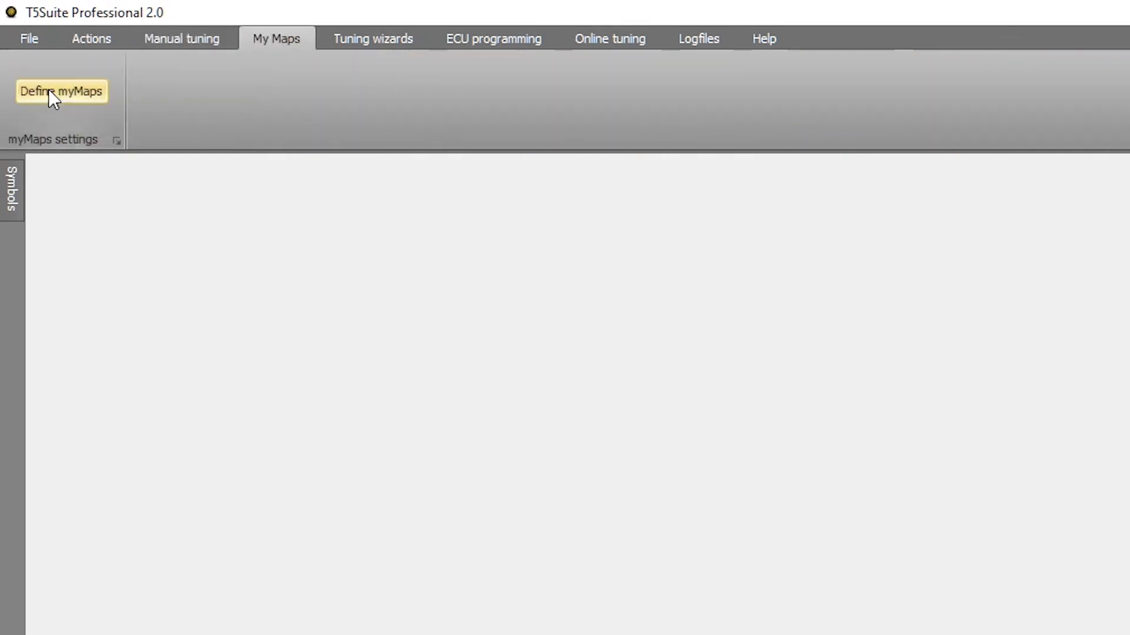
click(364, 40)
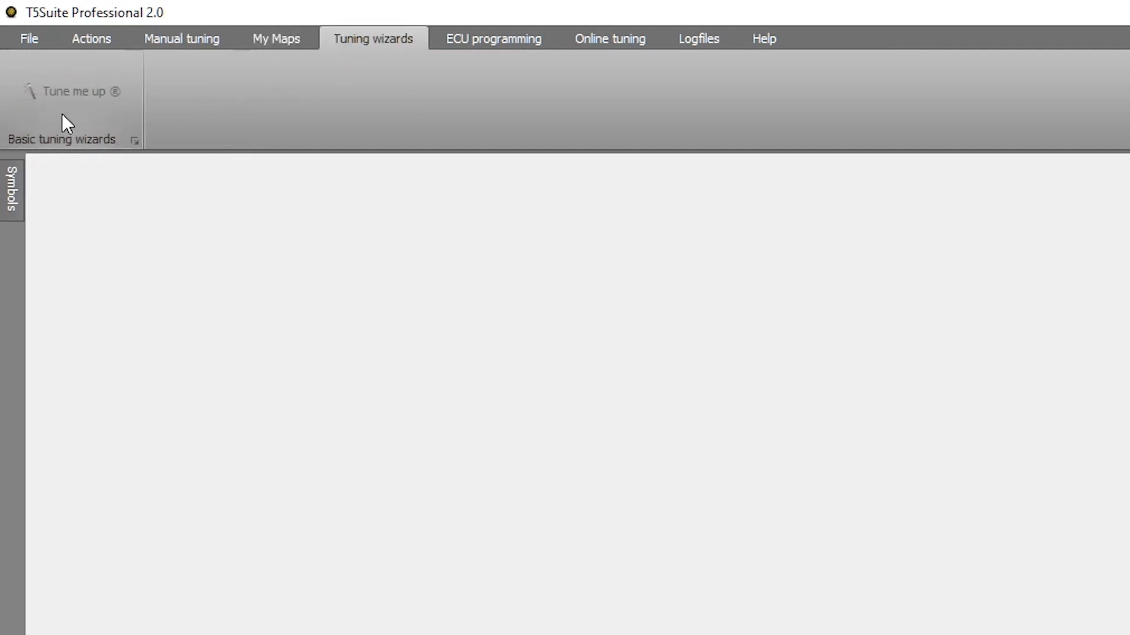
Step: Check the P&E Micro interface parameters for ECU programming, and review the online tuning and logfile commands
click(493, 39)
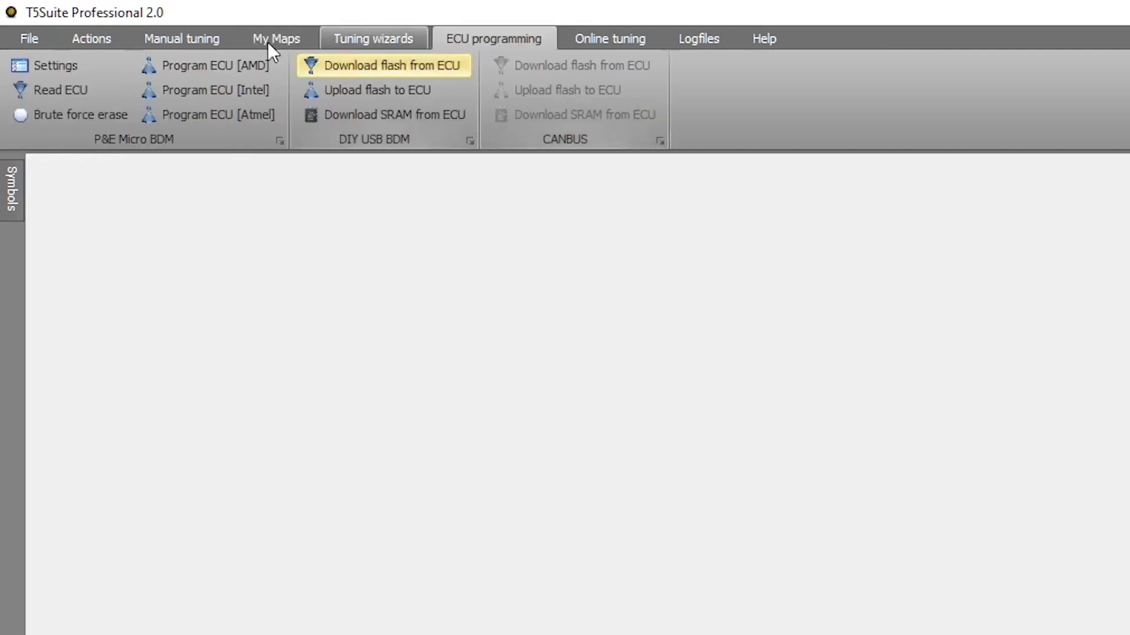
click(45, 65)
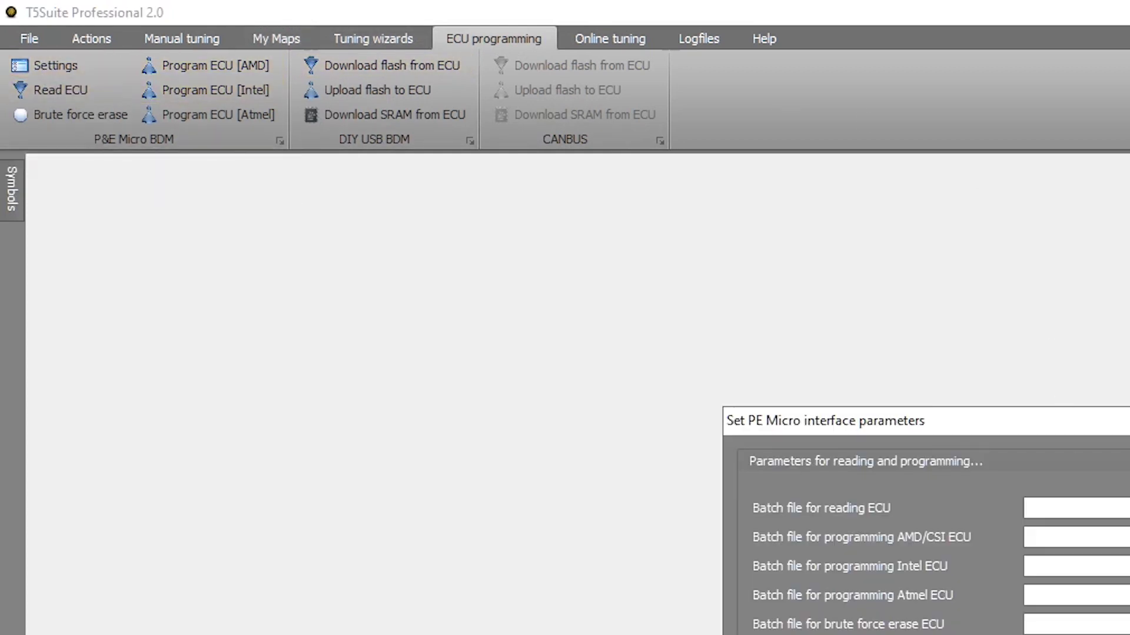
key(Escape)
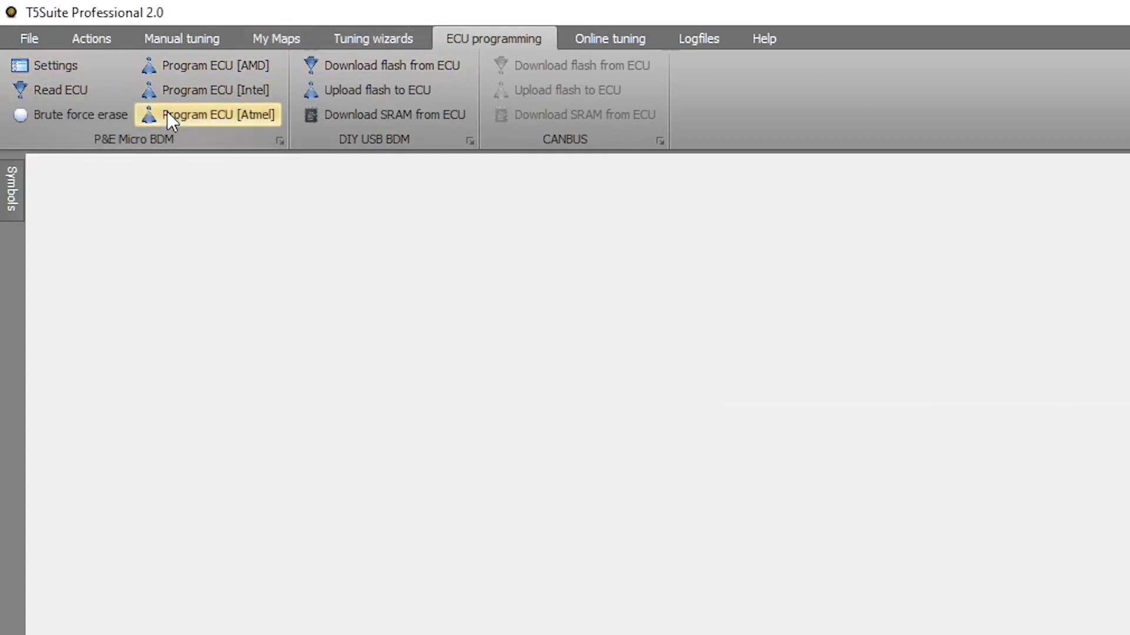
click(629, 33)
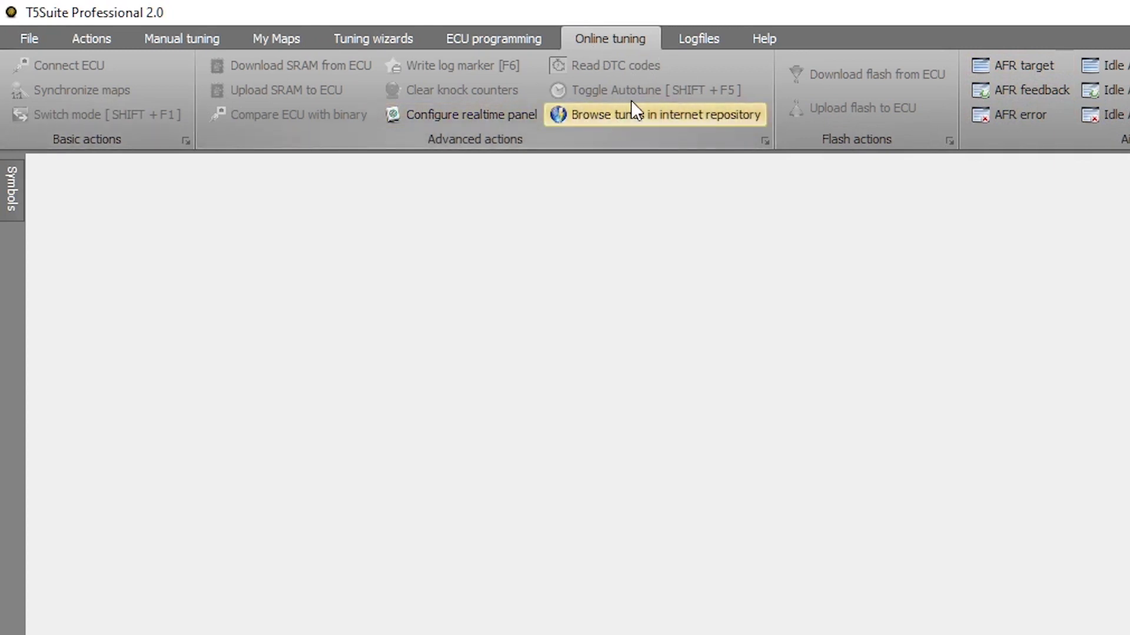
click(693, 39)
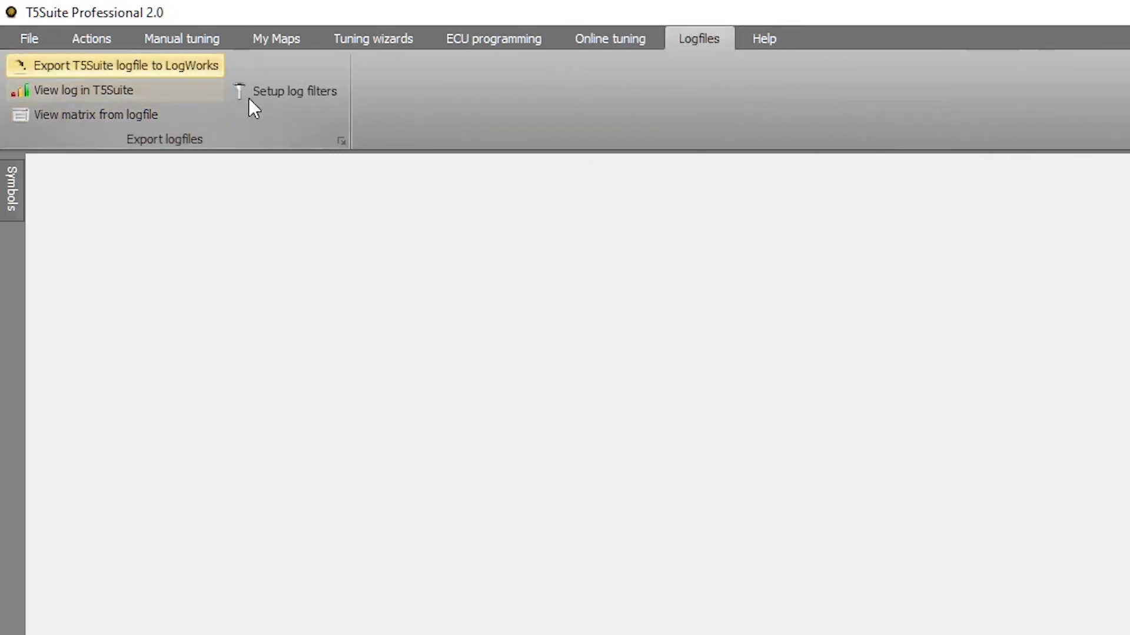
Step: Open the binary file 4302642-A5EPK67L.10C.BIN and display its symbol categories
click(23, 44)
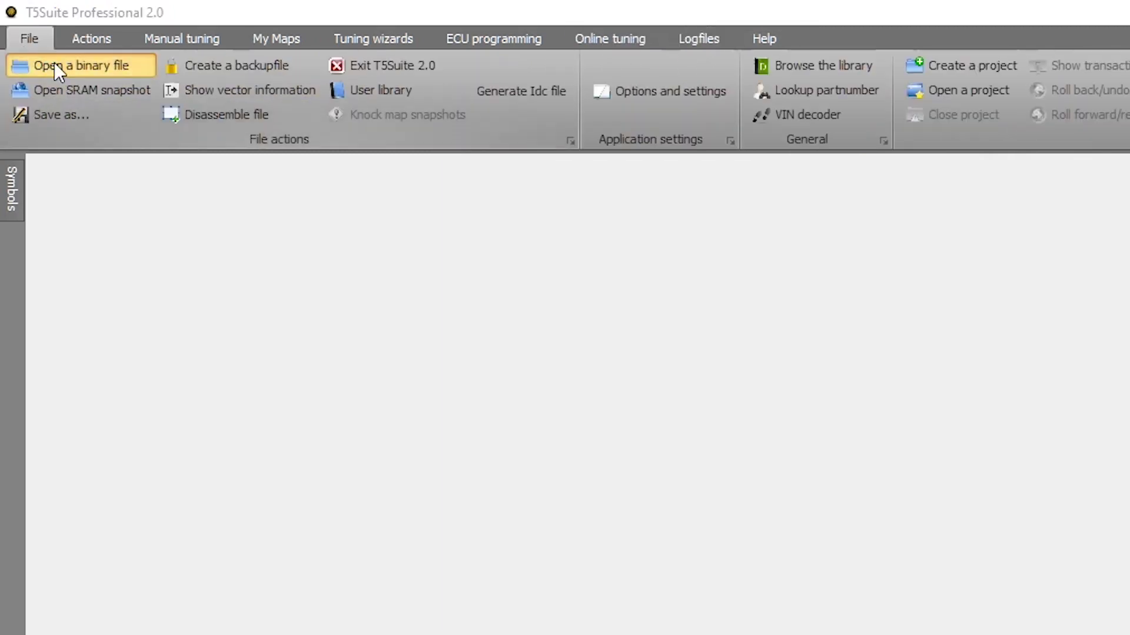
click(54, 62)
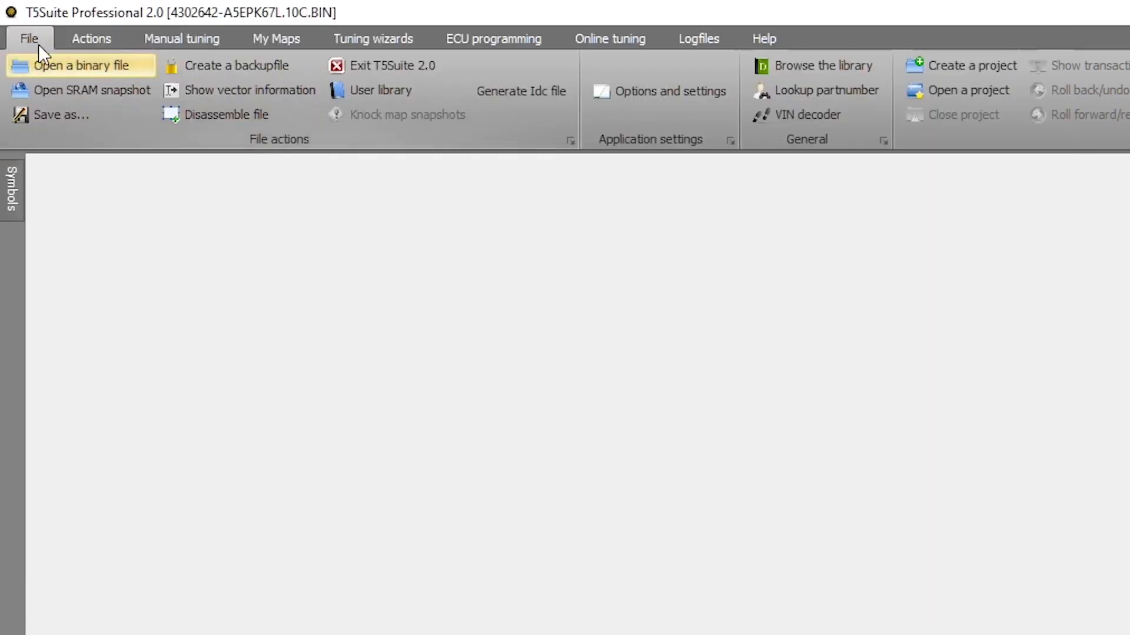
click(61, 65)
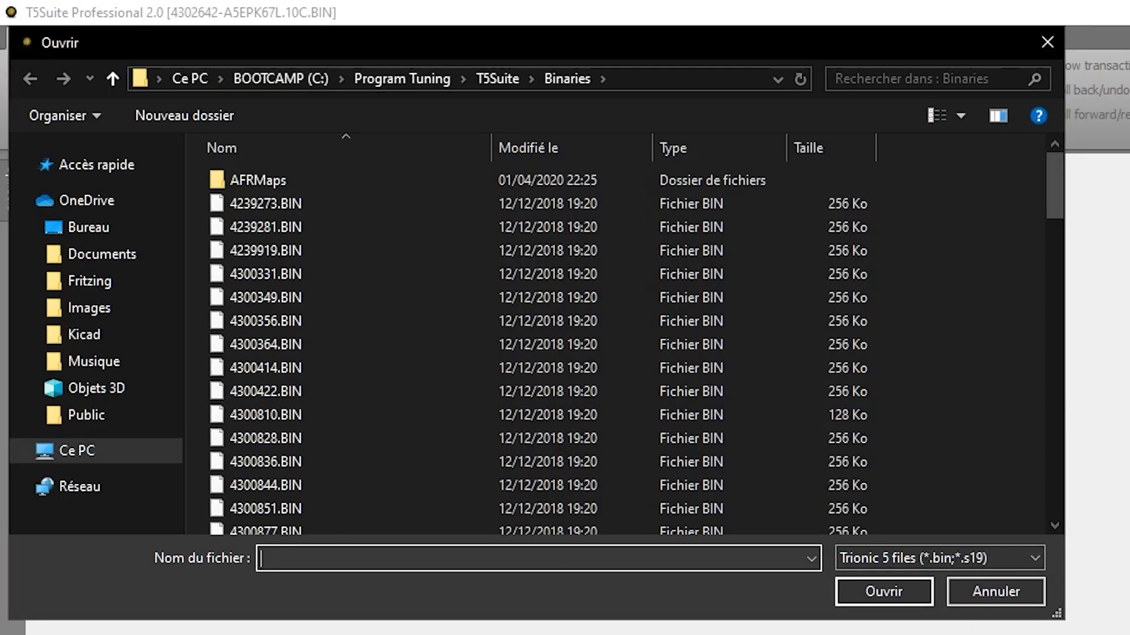
click(995, 591)
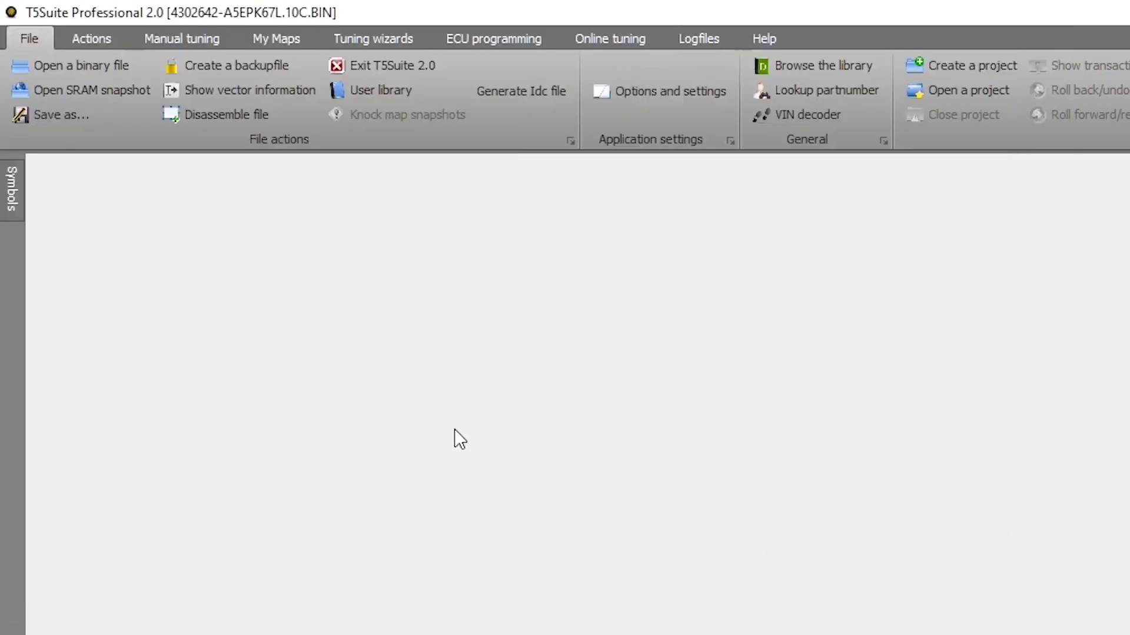
click(11, 188)
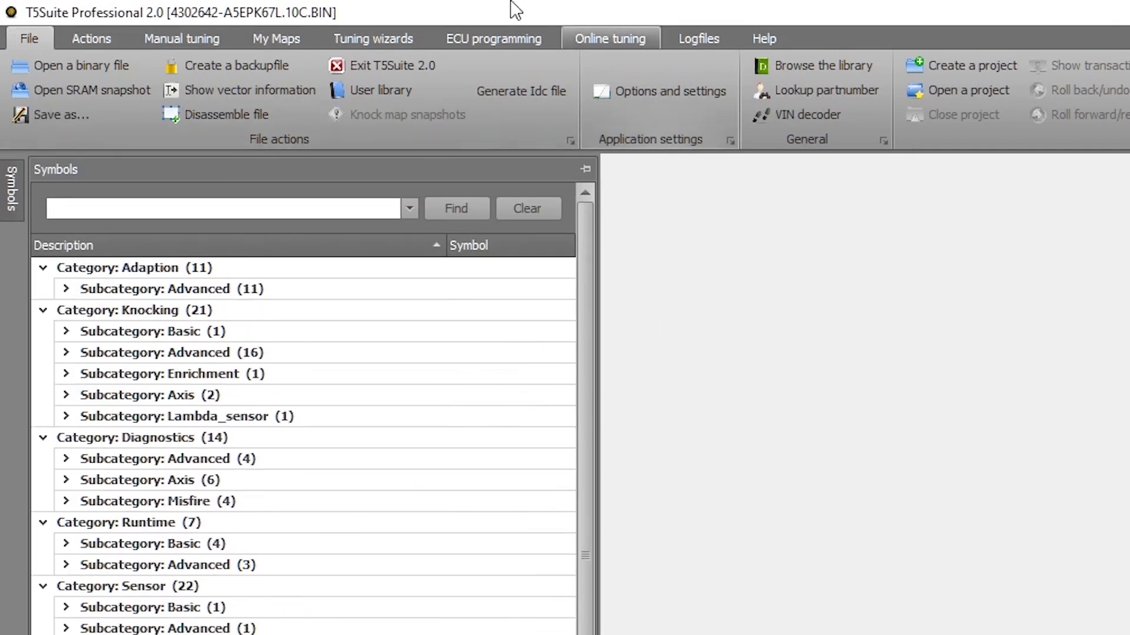
Step: Start the Tune me up wizard and read its notes on the three tuning stages and low pressure turbo models
click(373, 37)
click(59, 89)
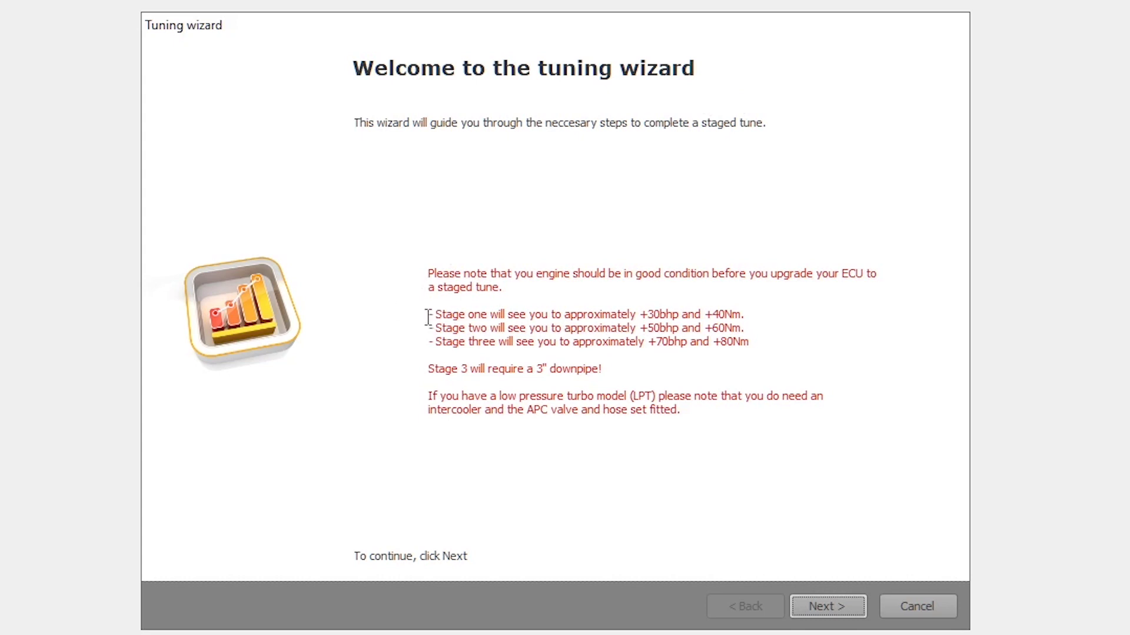
drag(435, 314, 522, 317)
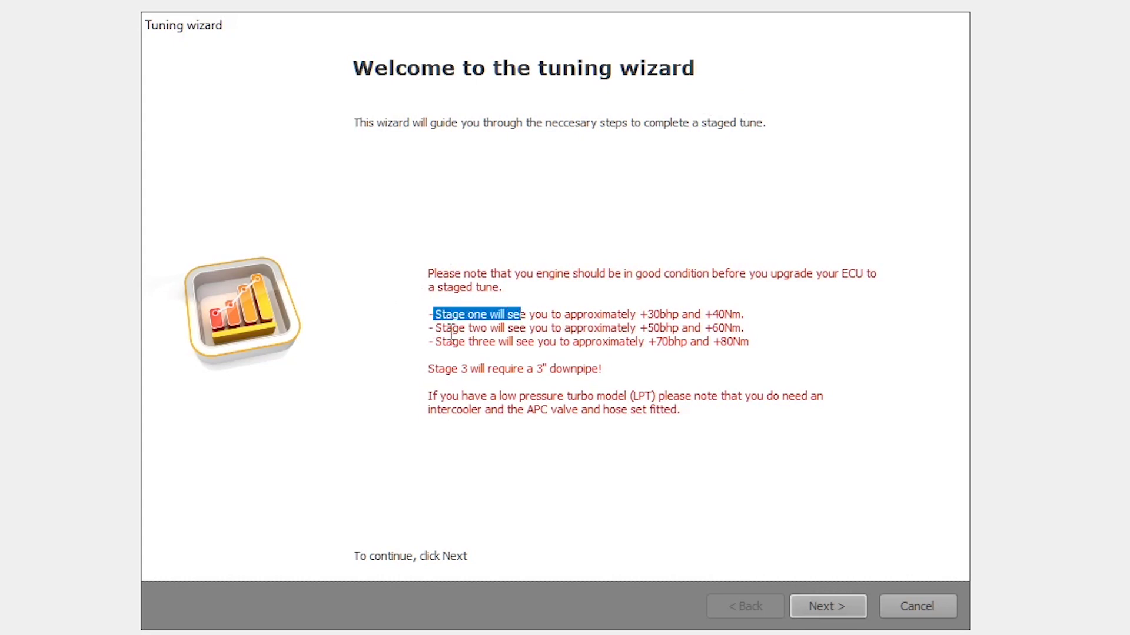
drag(435, 315, 605, 373)
click(468, 343)
drag(434, 396, 581, 412)
drag(749, 400, 779, 397)
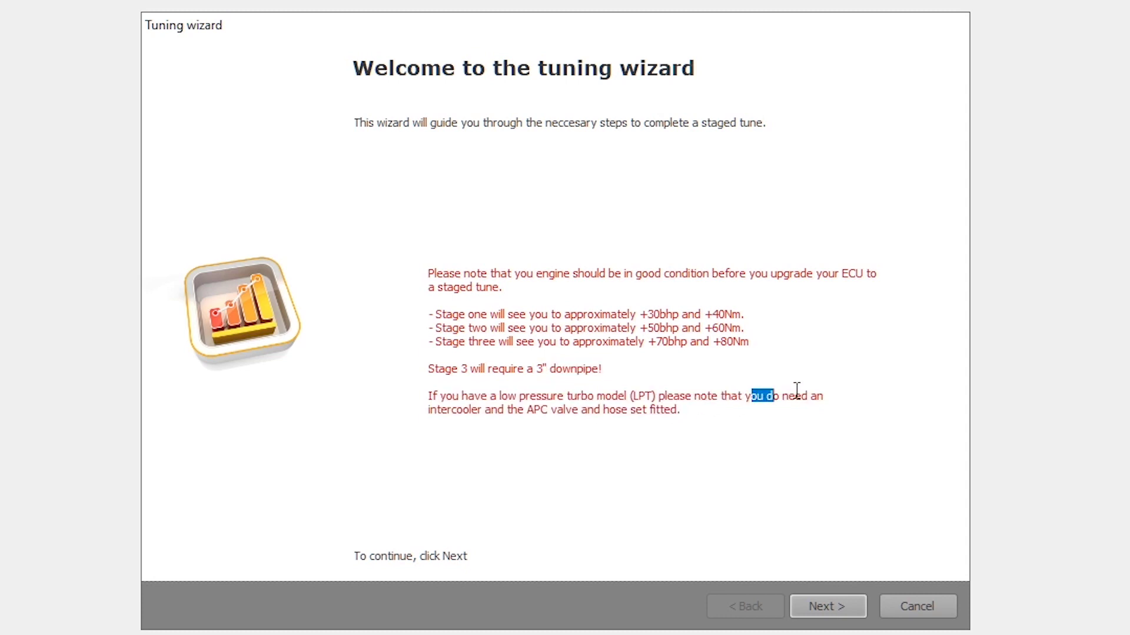
click(625, 503)
Step: Examine the wizard's staged tuning options and the list of desired tuning stages, and leave the wizard
click(846, 602)
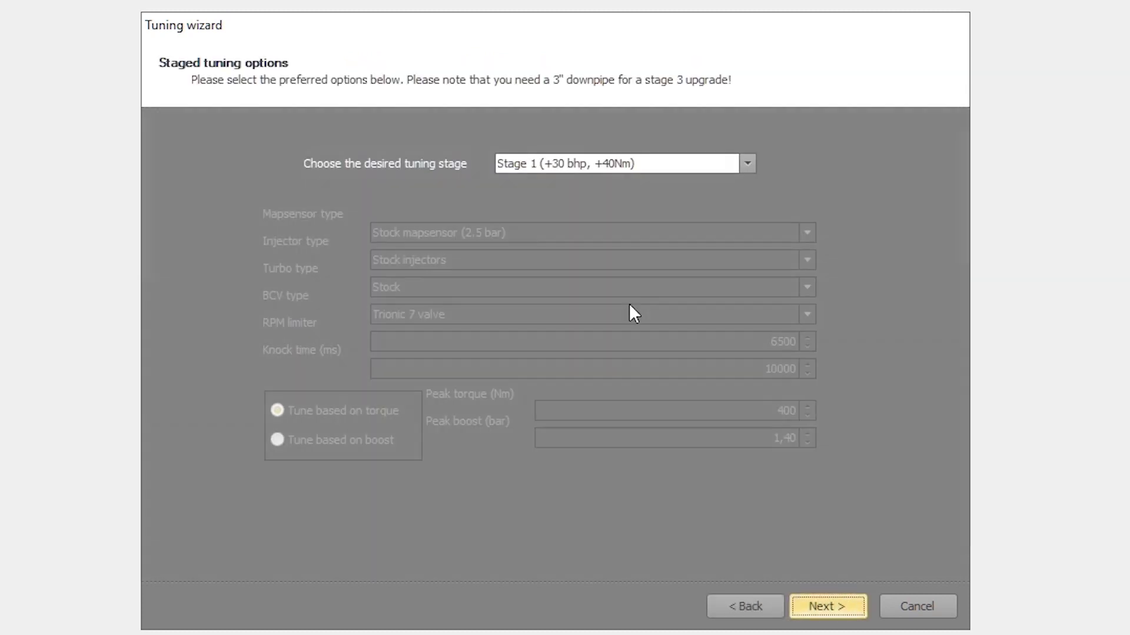
click(747, 163)
click(443, 259)
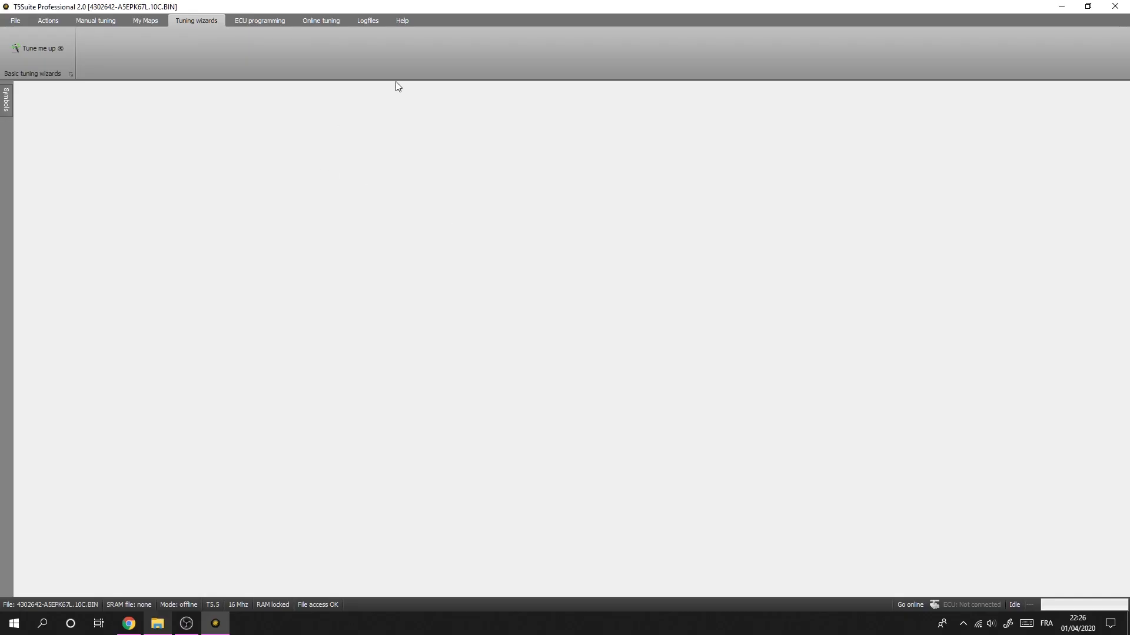
Step: Review the ECU programming, online tuning and logfile commands with the binary loaded, and close T5Suite
click(260, 20)
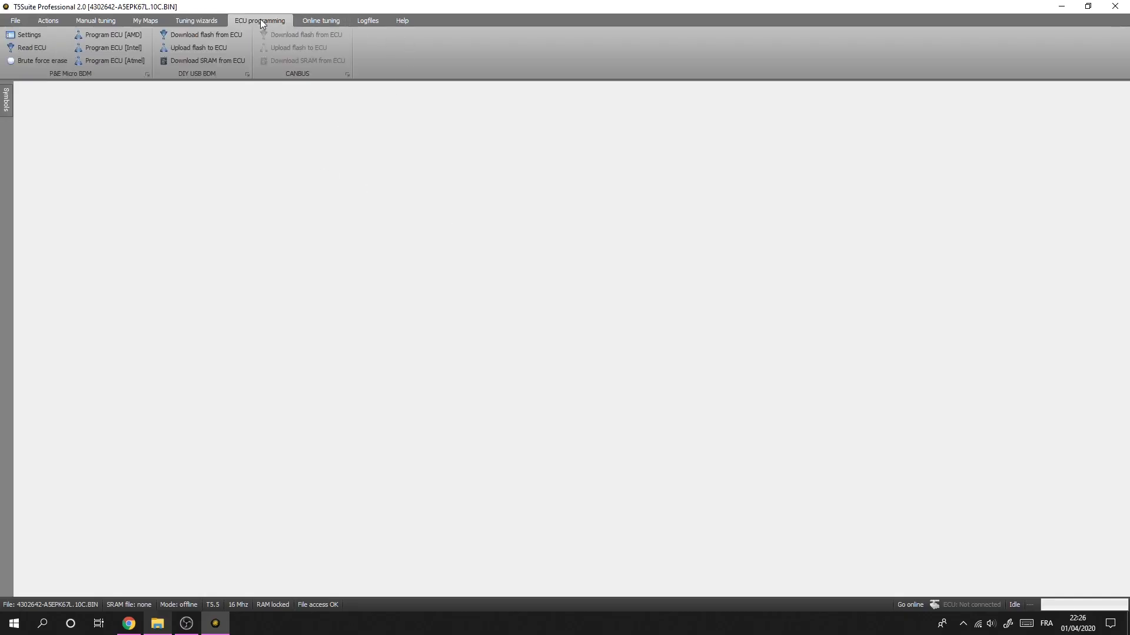
click(319, 21)
click(372, 20)
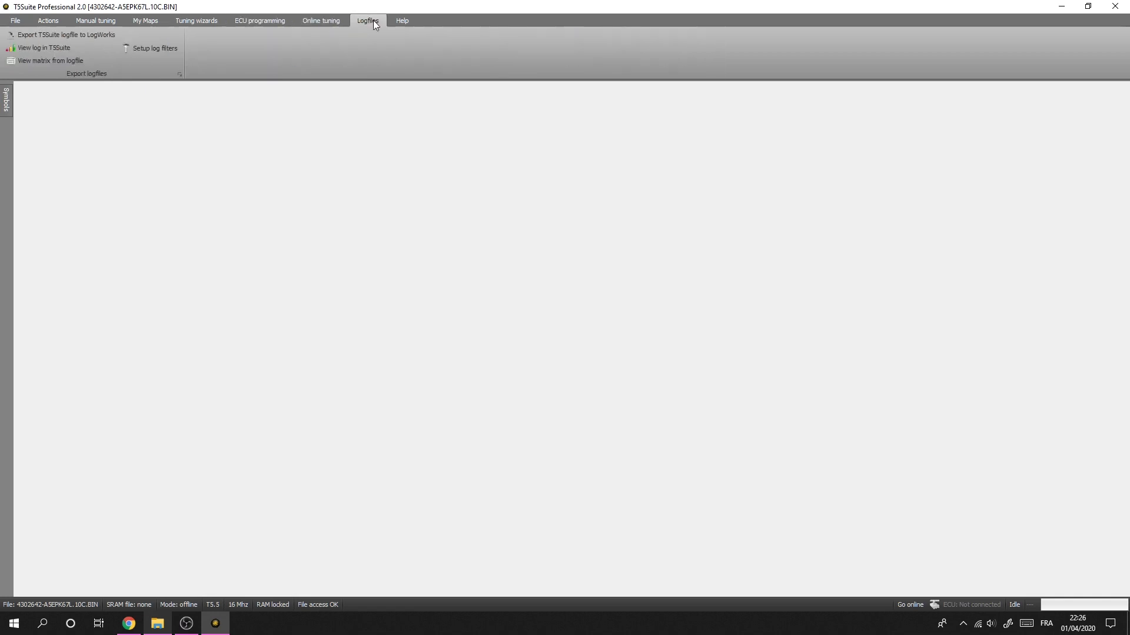
click(327, 22)
click(1115, 7)
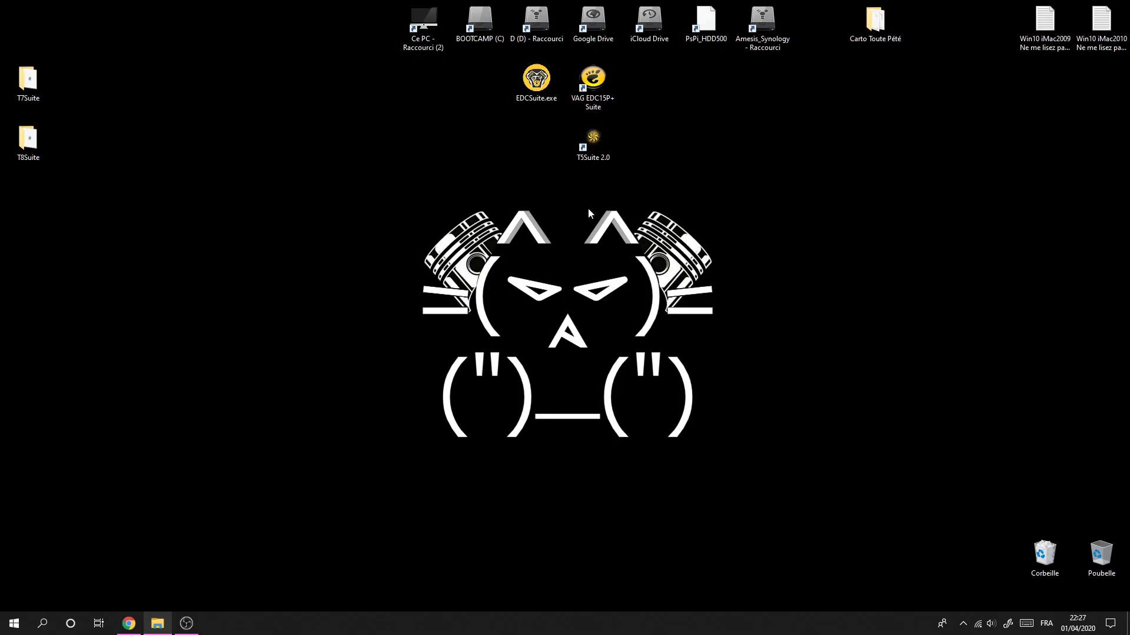
Step: Run T7Extras.msi from the T7Suite folder on the desktop and advance its setup to the installation folder choice
double_click(27, 89)
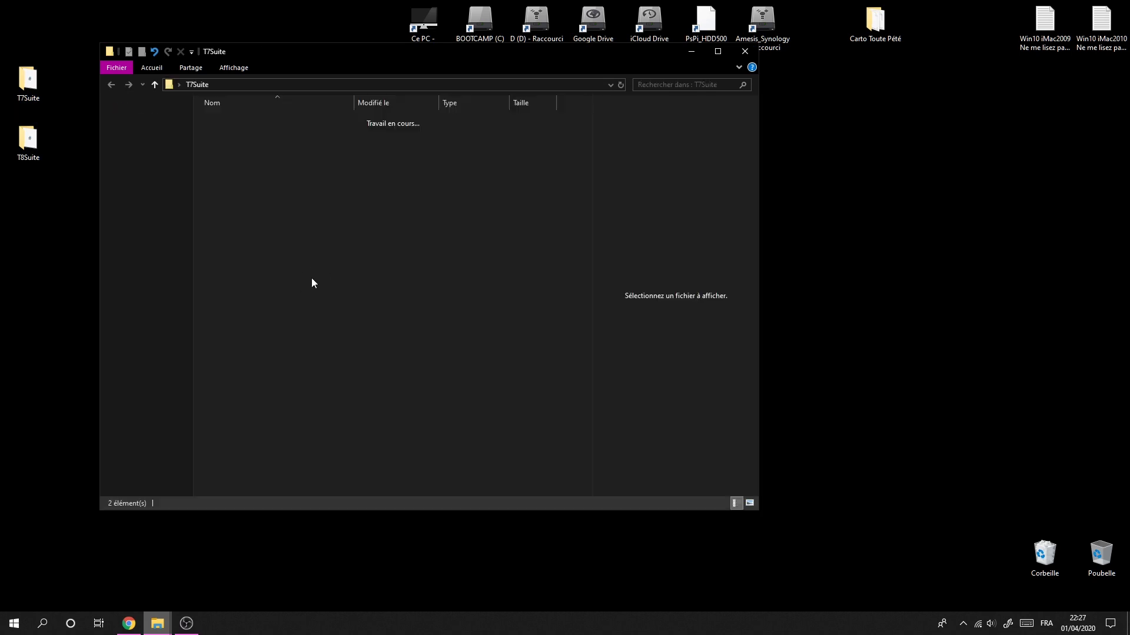
double_click(238, 121)
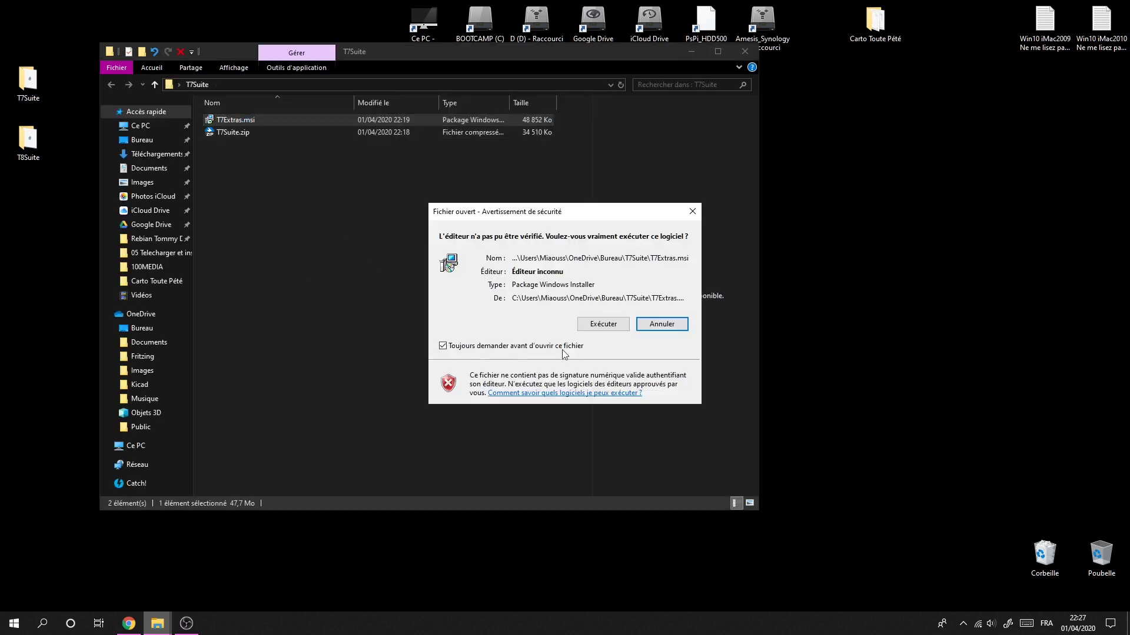
click(603, 324)
click(678, 412)
Step: Install T7Extras into a new folder named T7Suite inside C:\Program Tuning
click(658, 308)
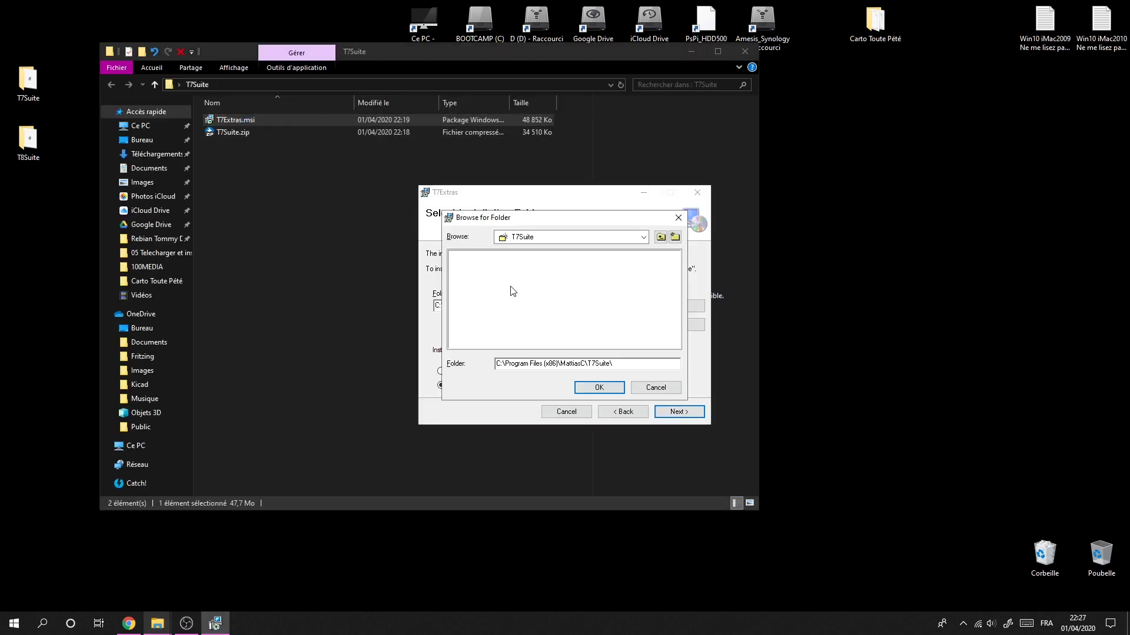
click(660, 236)
click(674, 237)
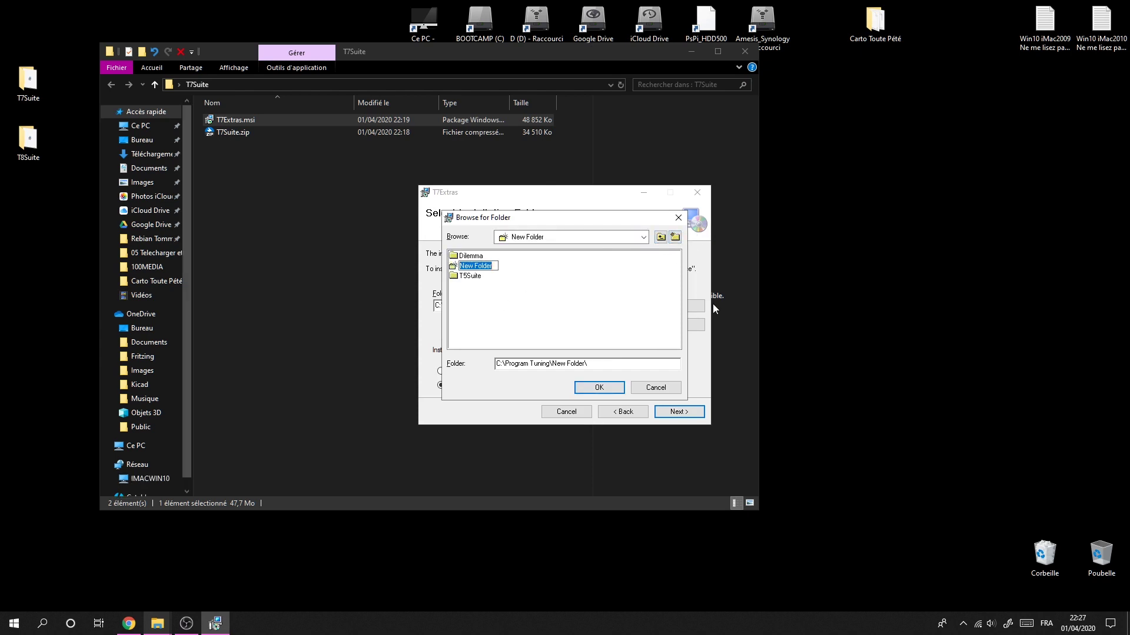
text(T7Suite)
key(Return)
key(Return)
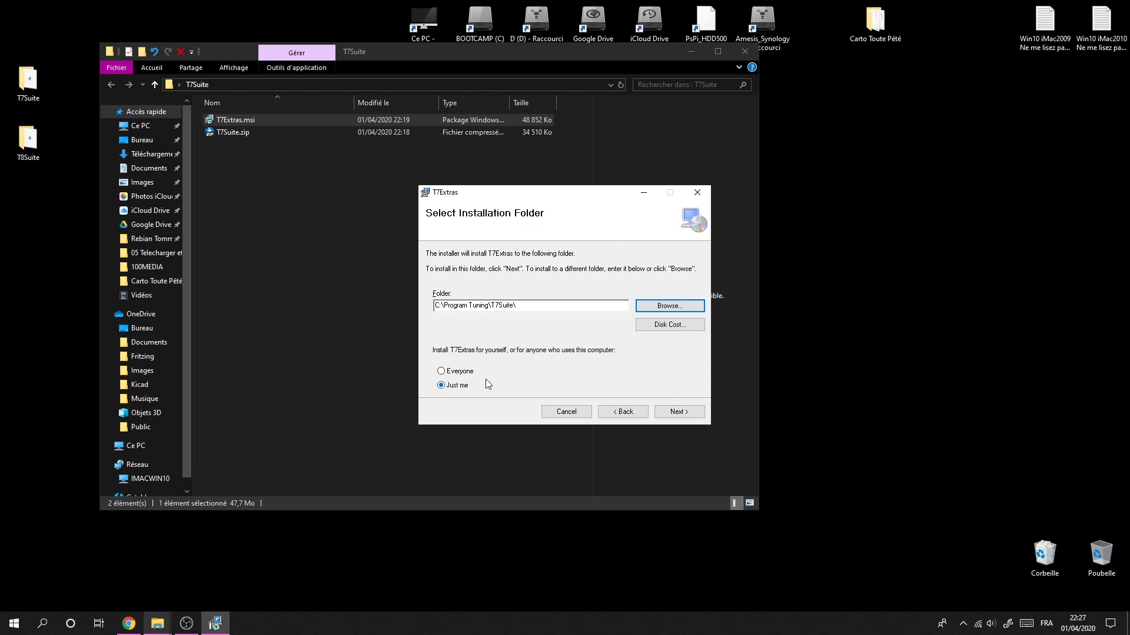
click(691, 414)
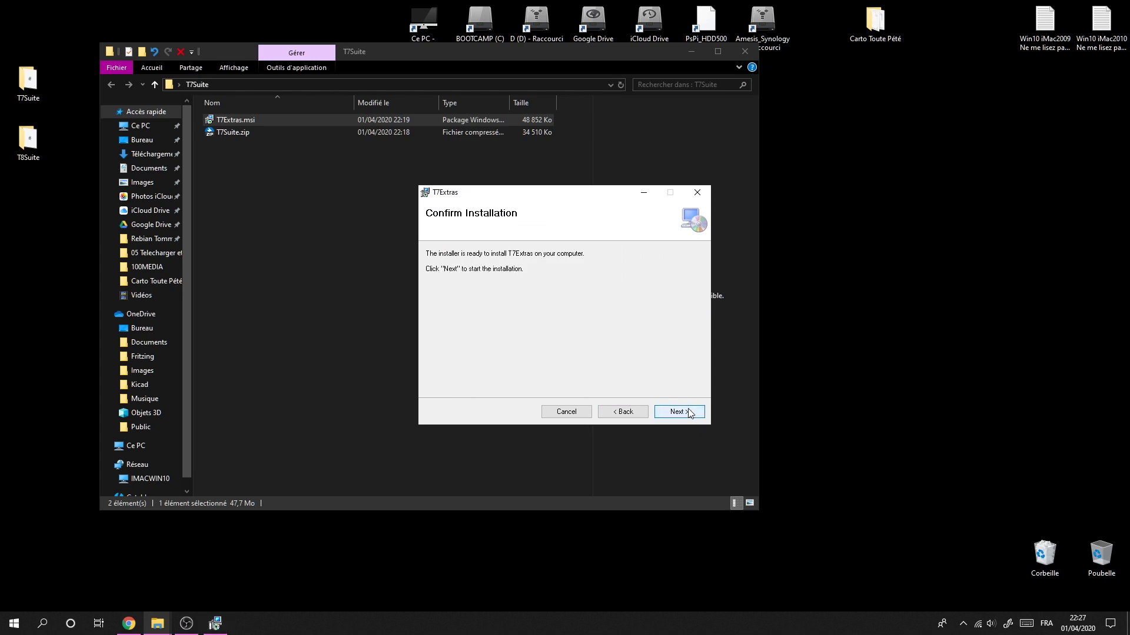
click(691, 411)
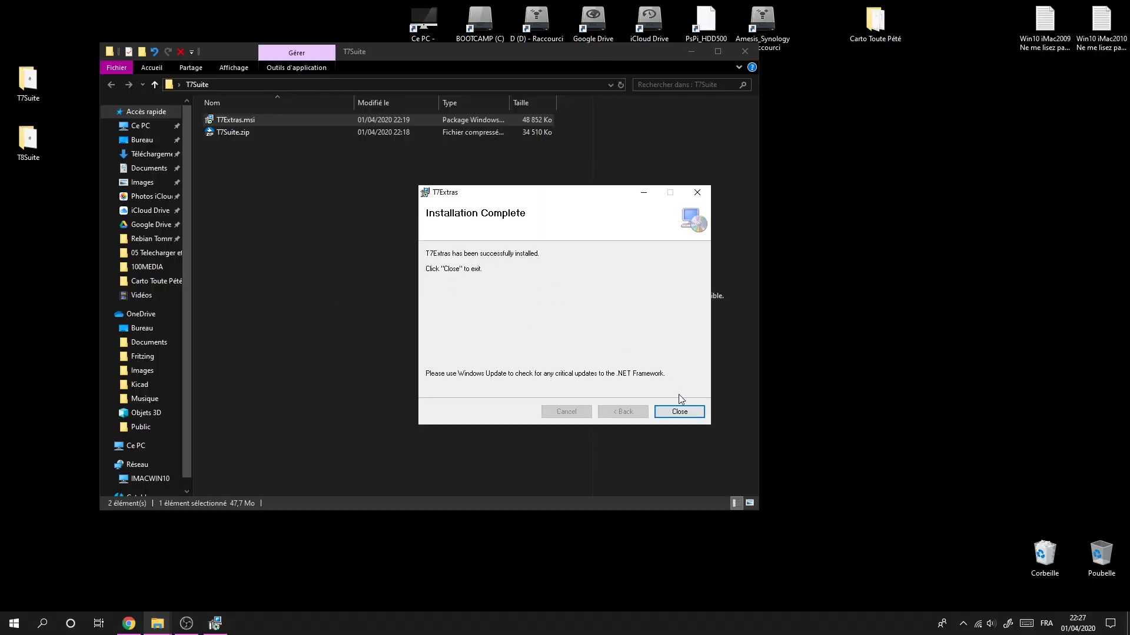
Step: Exit the completed T7Extras setup and check the contents of the T7Suite folder in C:\Program Tuning
click(679, 411)
click(140, 69)
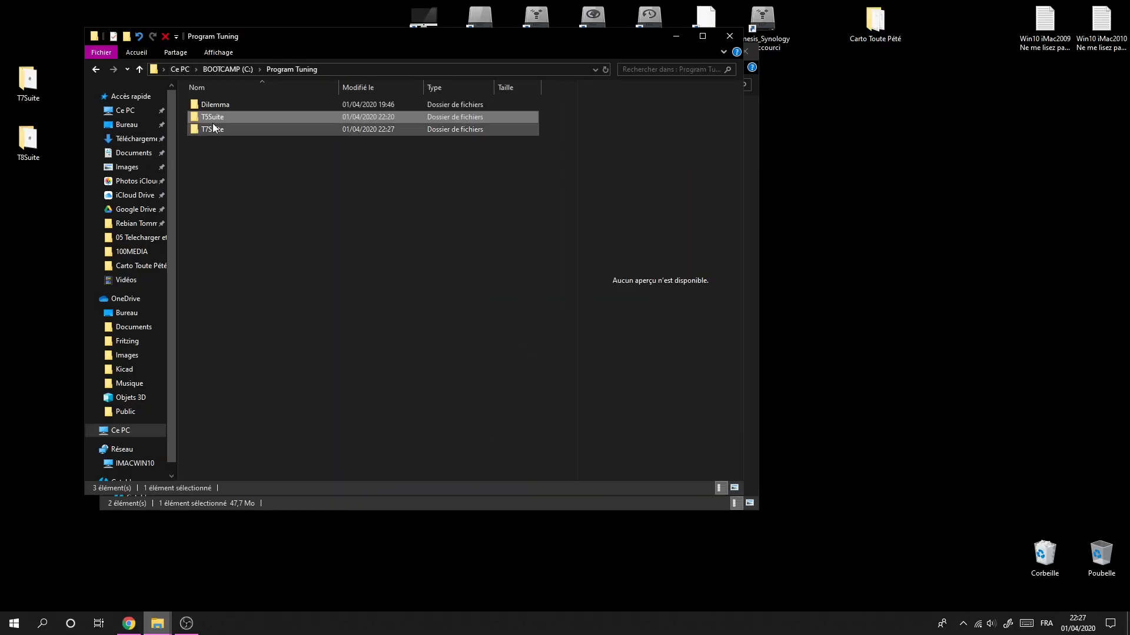
double_click(213, 127)
click(207, 106)
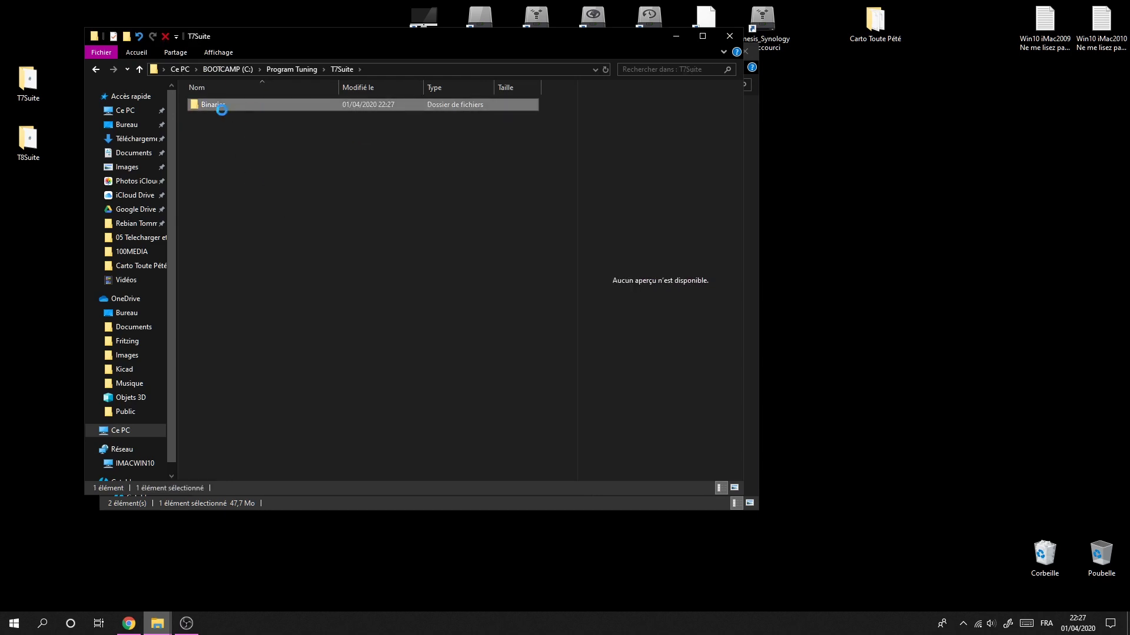
click(665, 40)
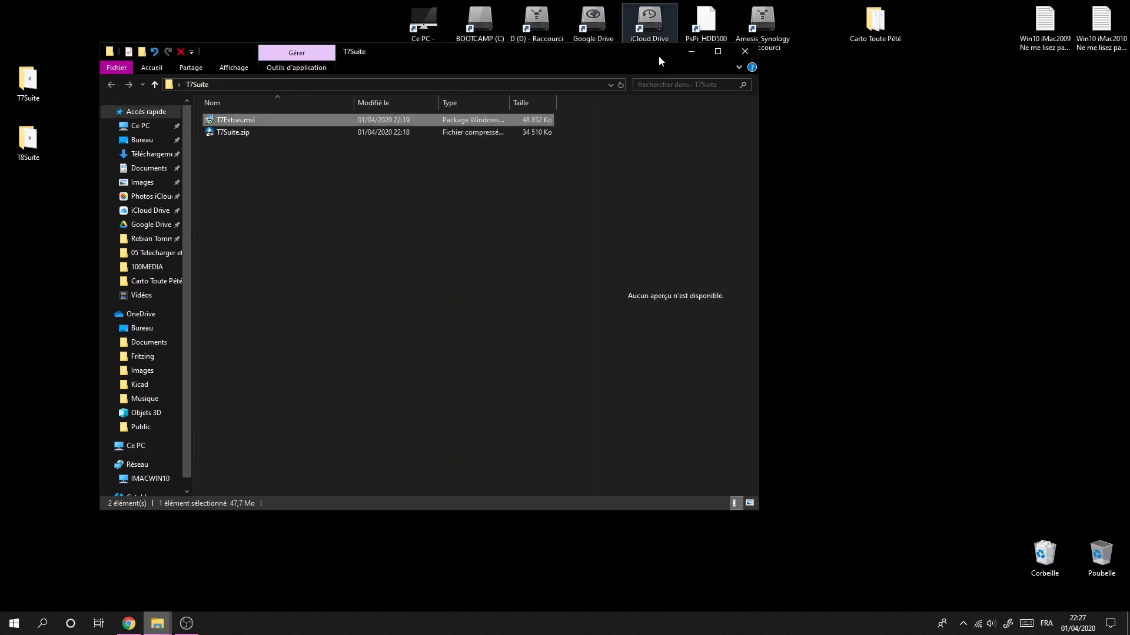
Step: Extract T7Suite.zip in the desktop T7Suite folder and install T7Suite.msi into C:\Program Tuning\T7Suite for everyone
click(692, 52)
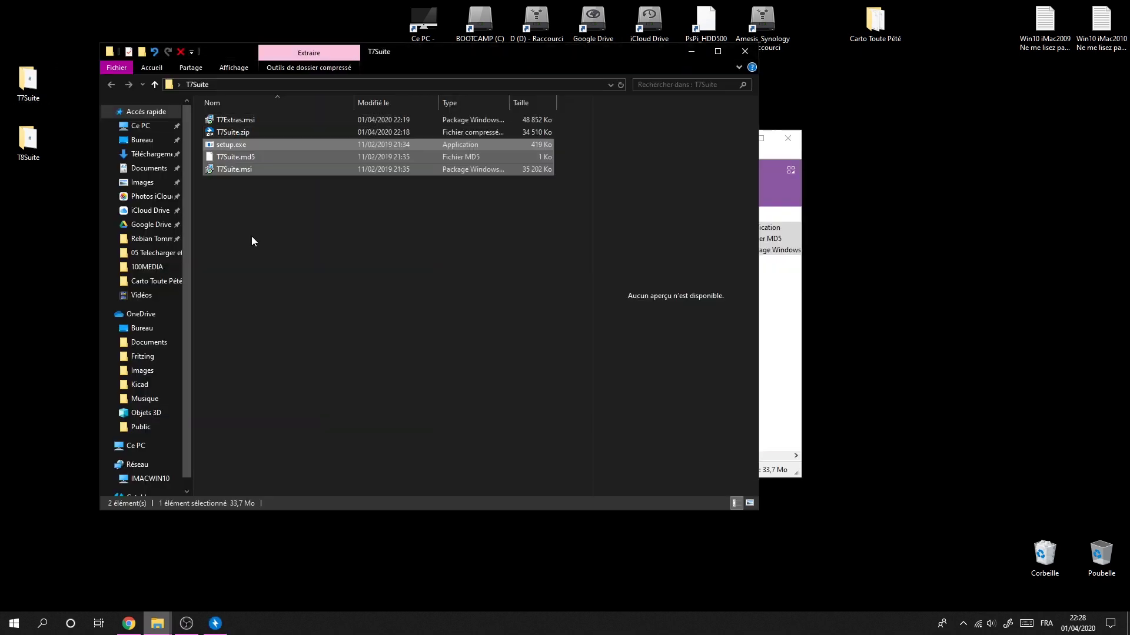
click(246, 171)
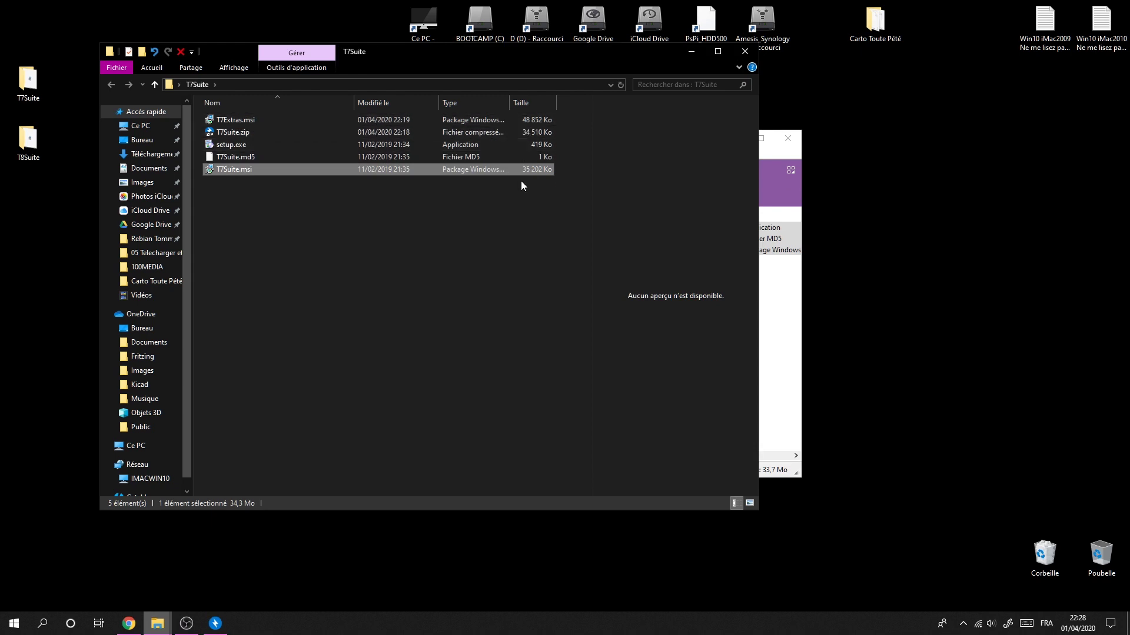
double_click(232, 169)
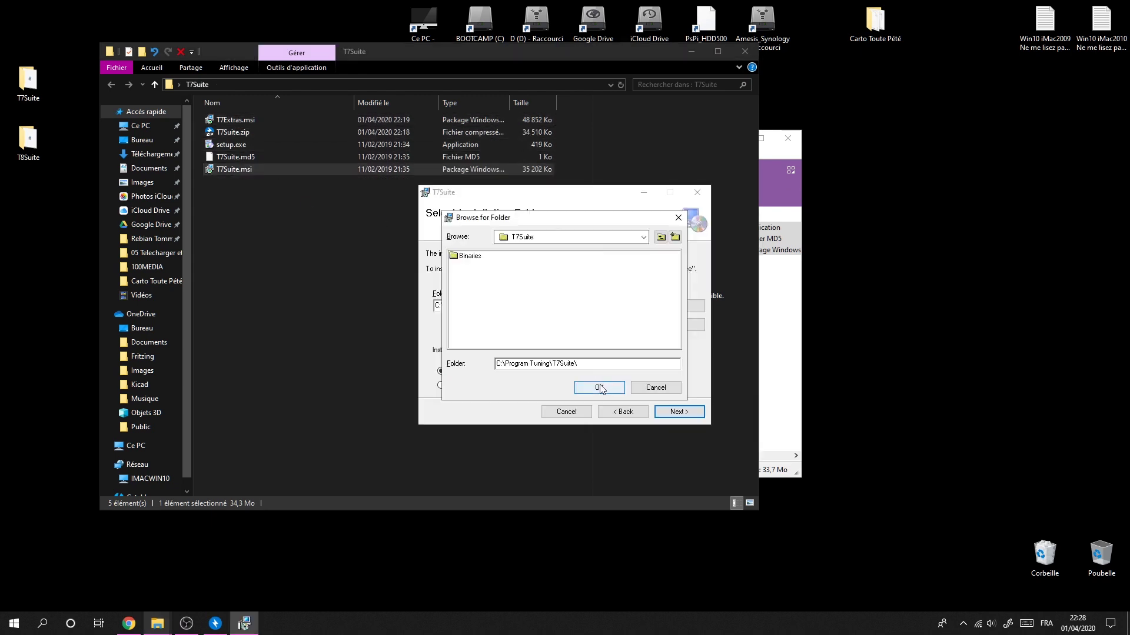
click(599, 388)
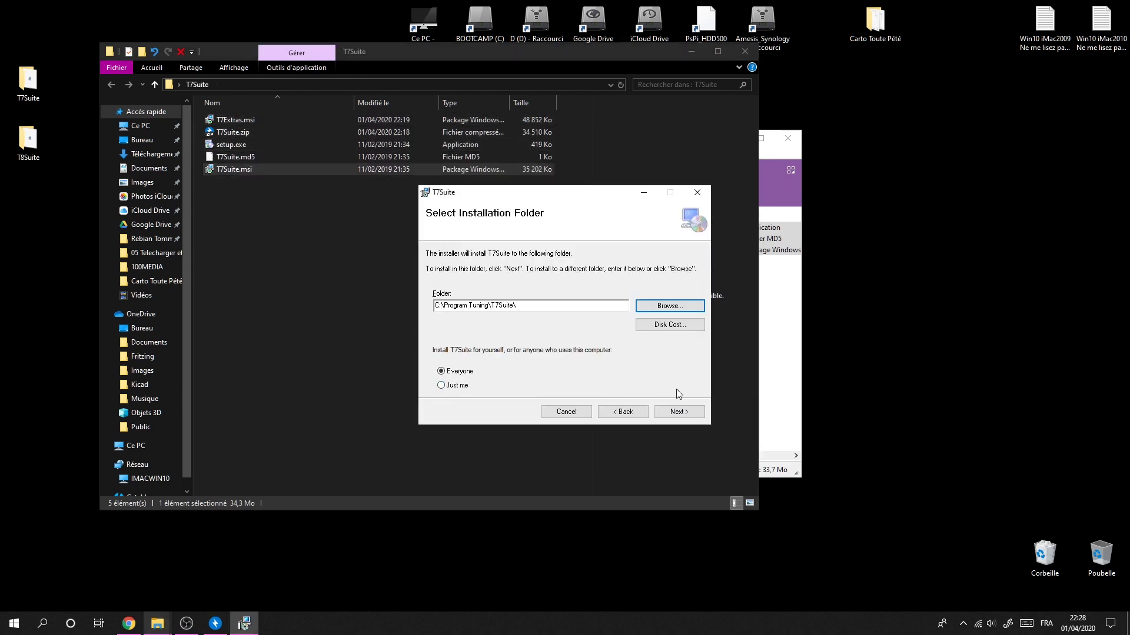
click(678, 411)
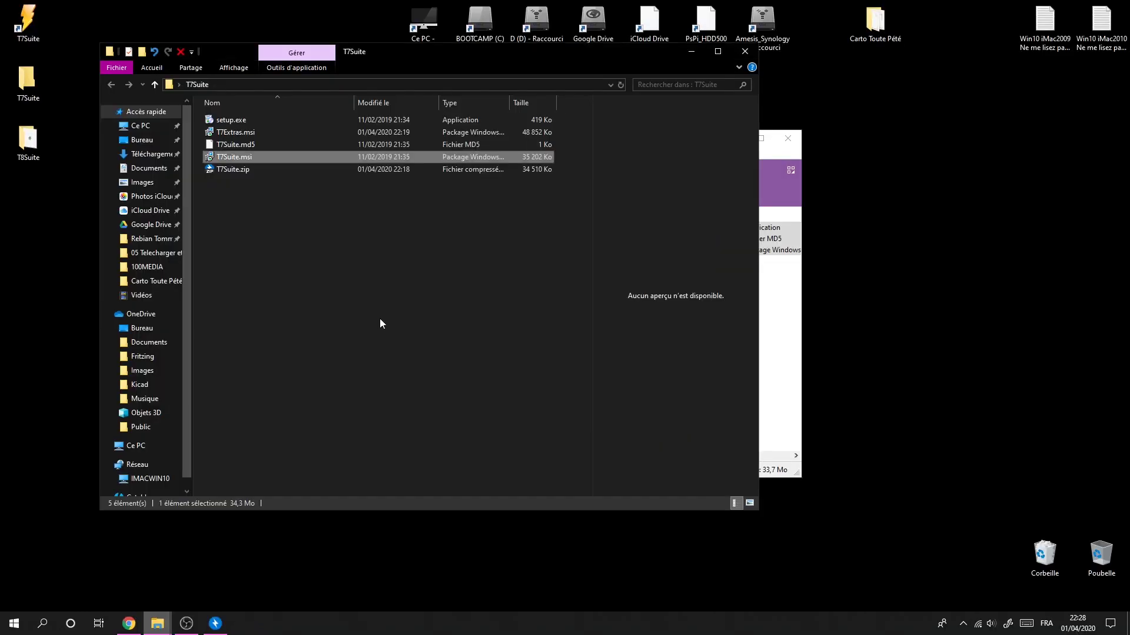
Step: Launch setup.exe from the desktop T7Suite folder and inspect the installed files in C:\Program Tuning\T7Suite
click(238, 171)
click(232, 120)
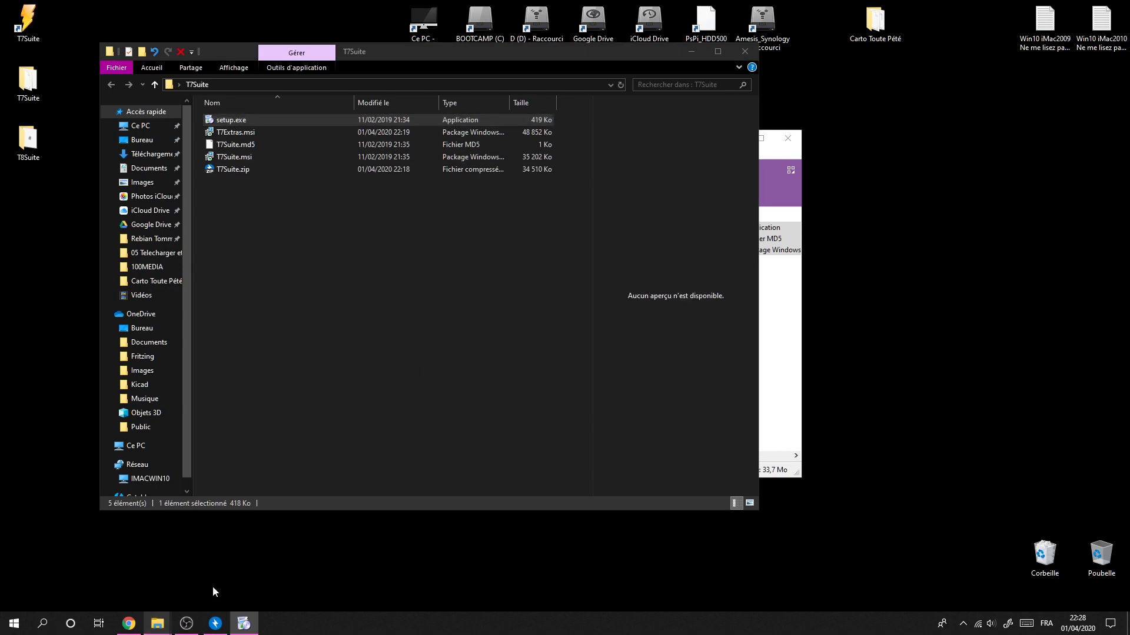
mouse_move(157, 623)
click(132, 567)
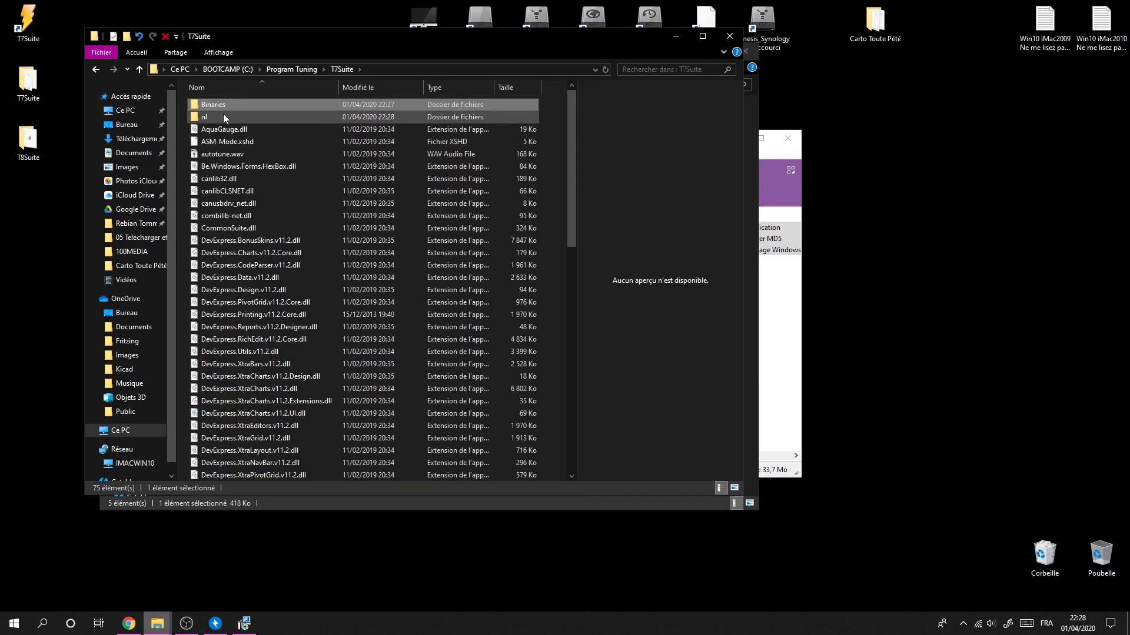
scroll(266, 344, down, 15)
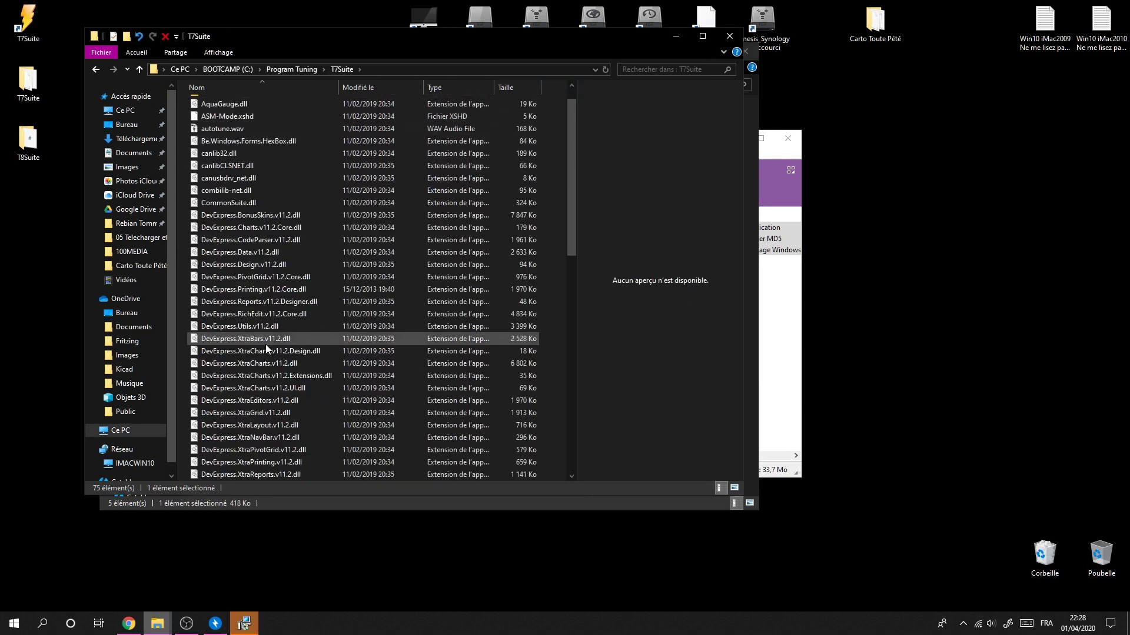
click(730, 37)
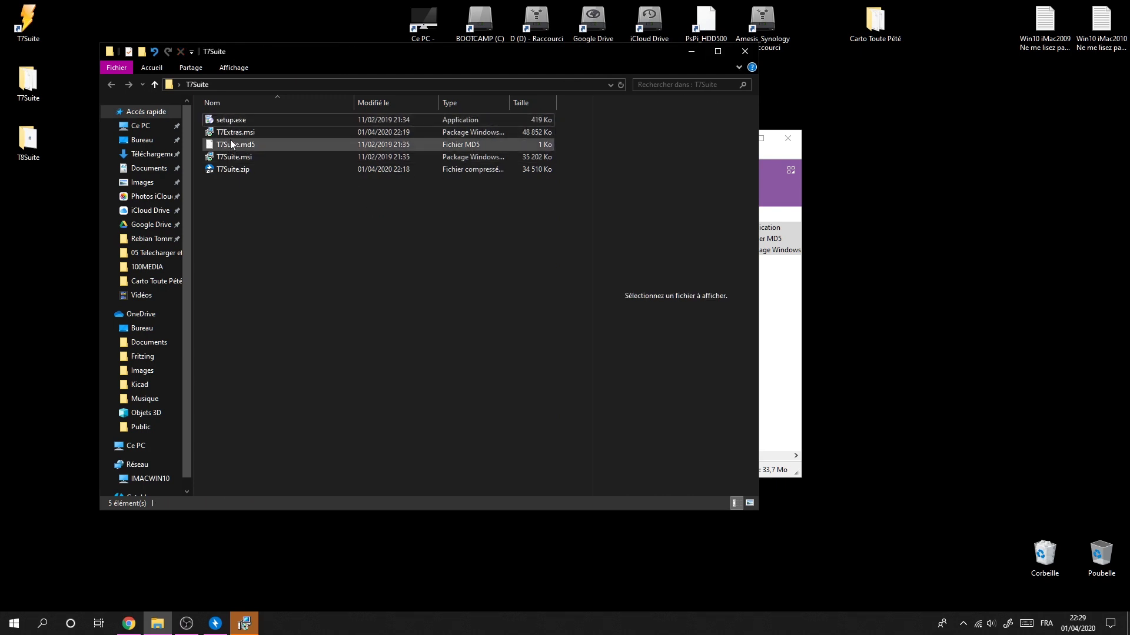
Step: Exit the T7Suite setup wizard without repairing or removing the program
mouse_move(244, 623)
click(215, 565)
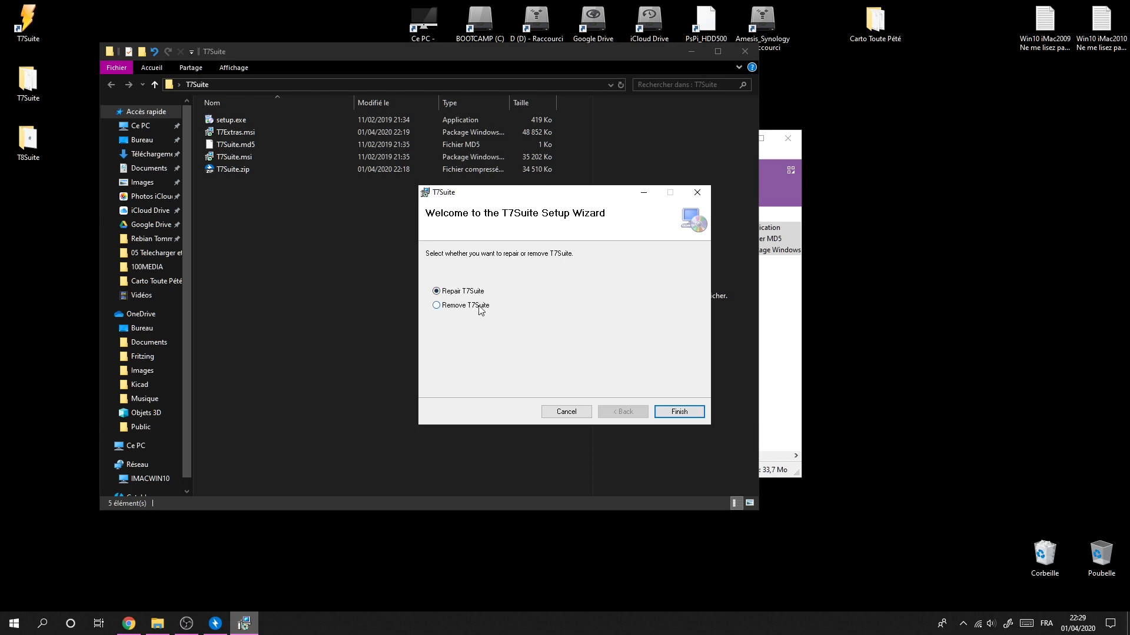
click(577, 411)
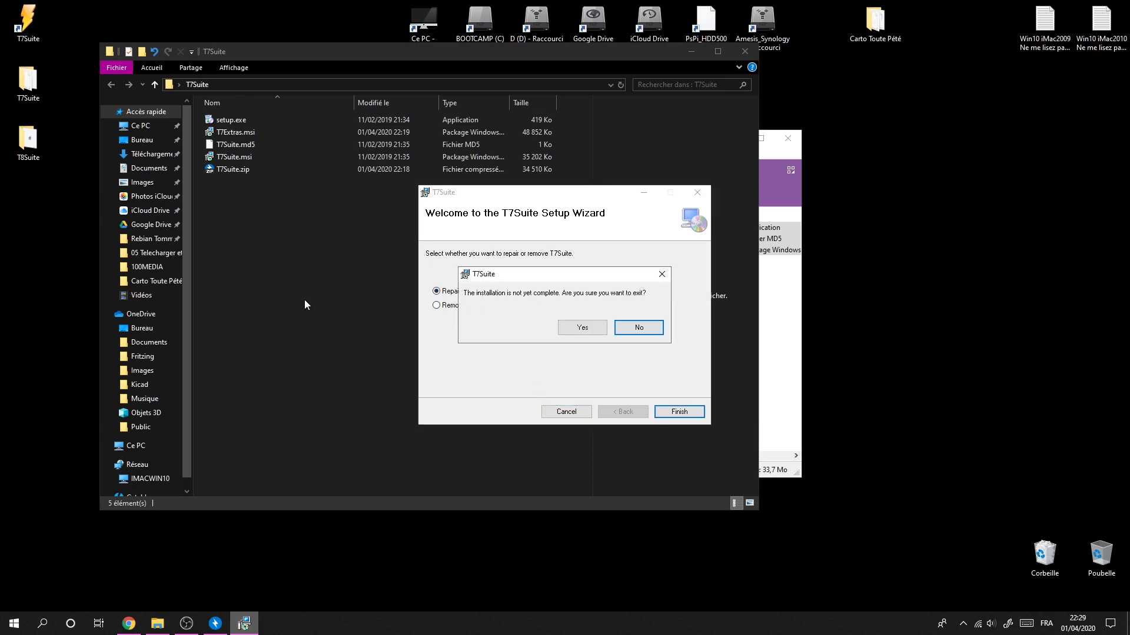
click(599, 328)
key(Return)
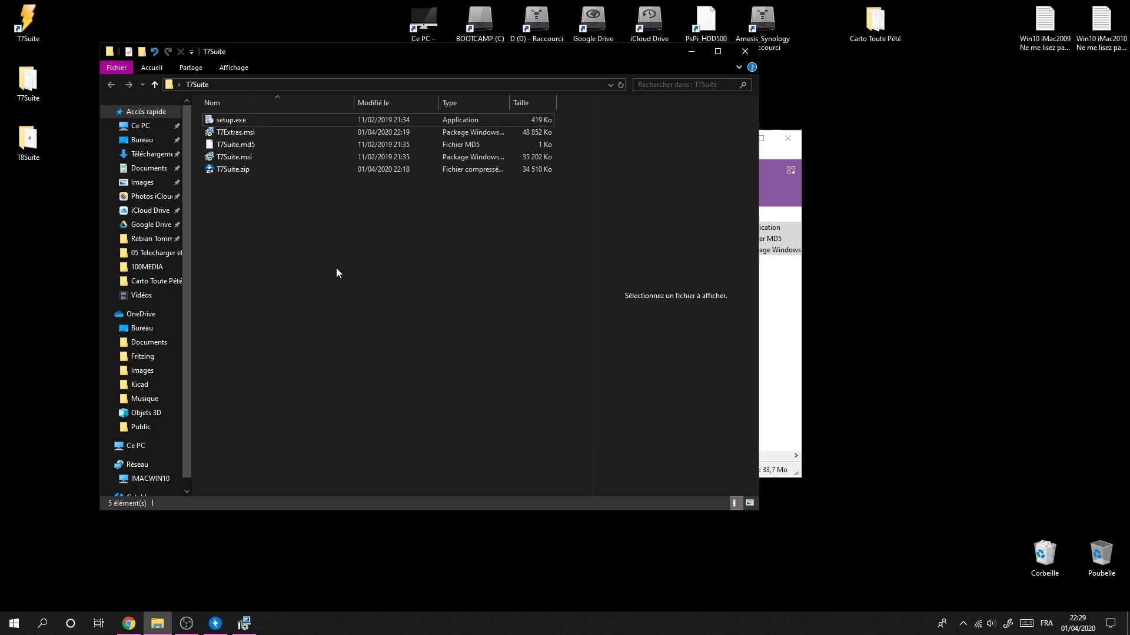
click(250, 134)
click(241, 120)
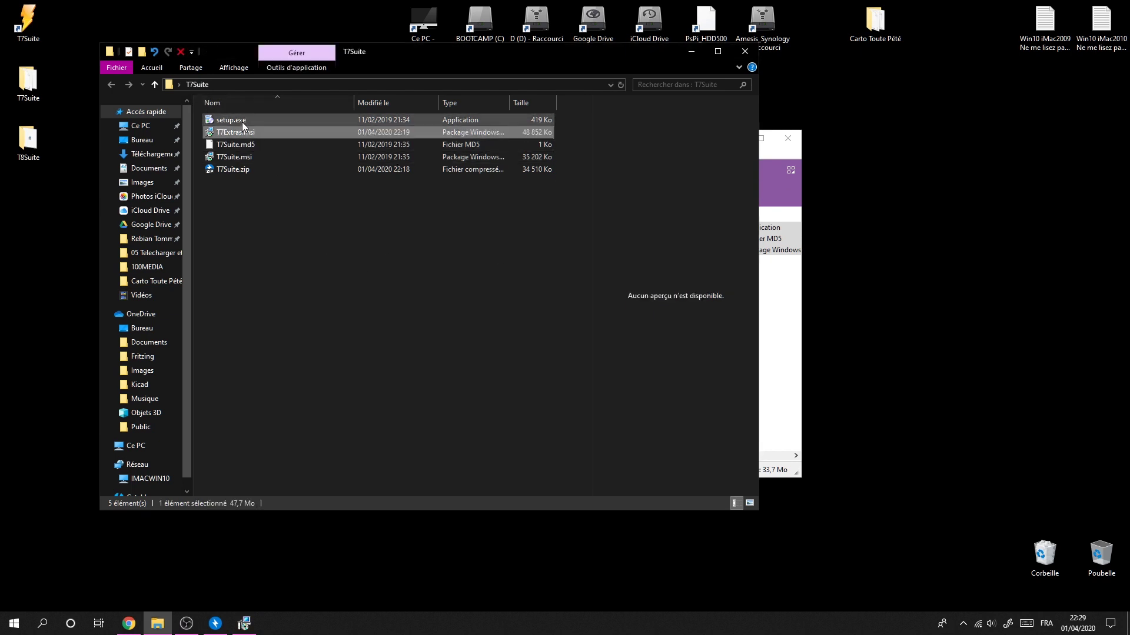
click(279, 272)
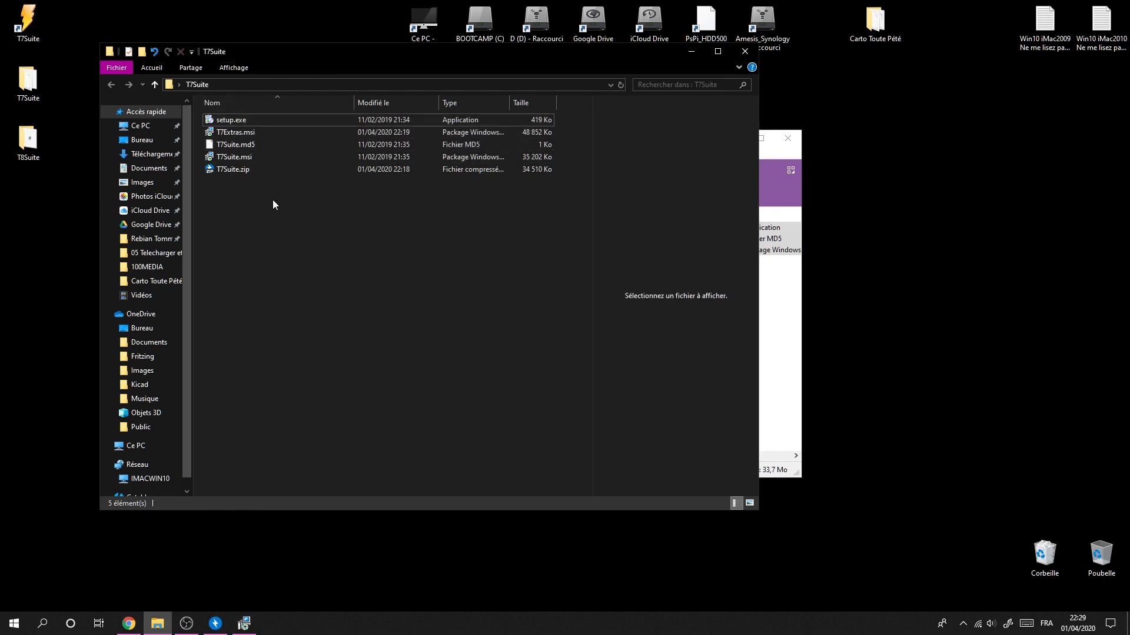
click(246, 134)
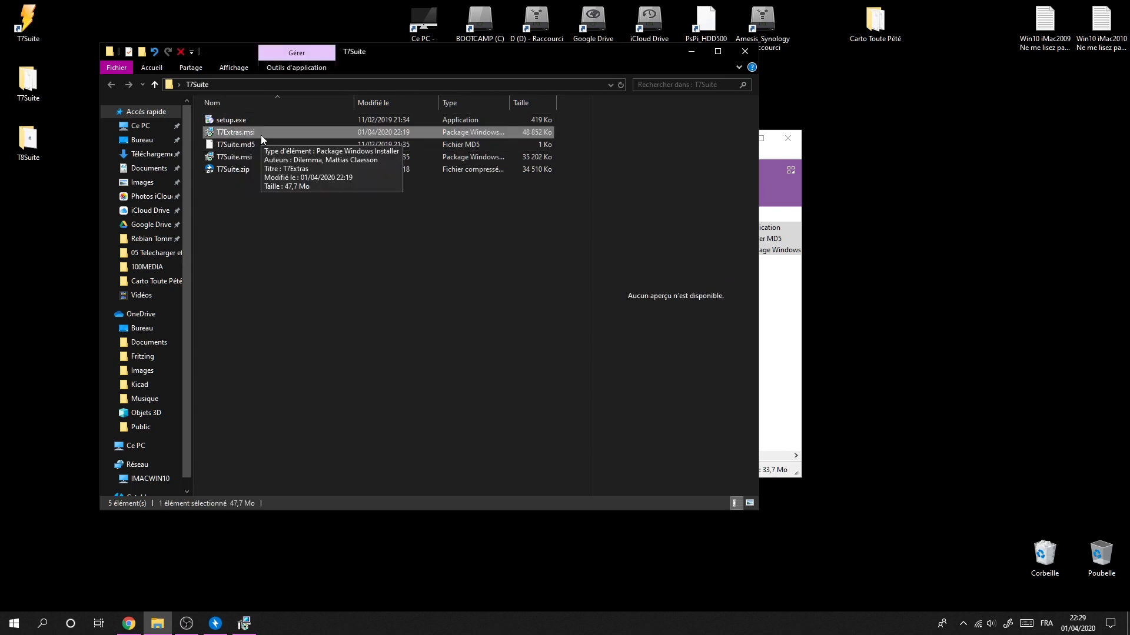
click(252, 120)
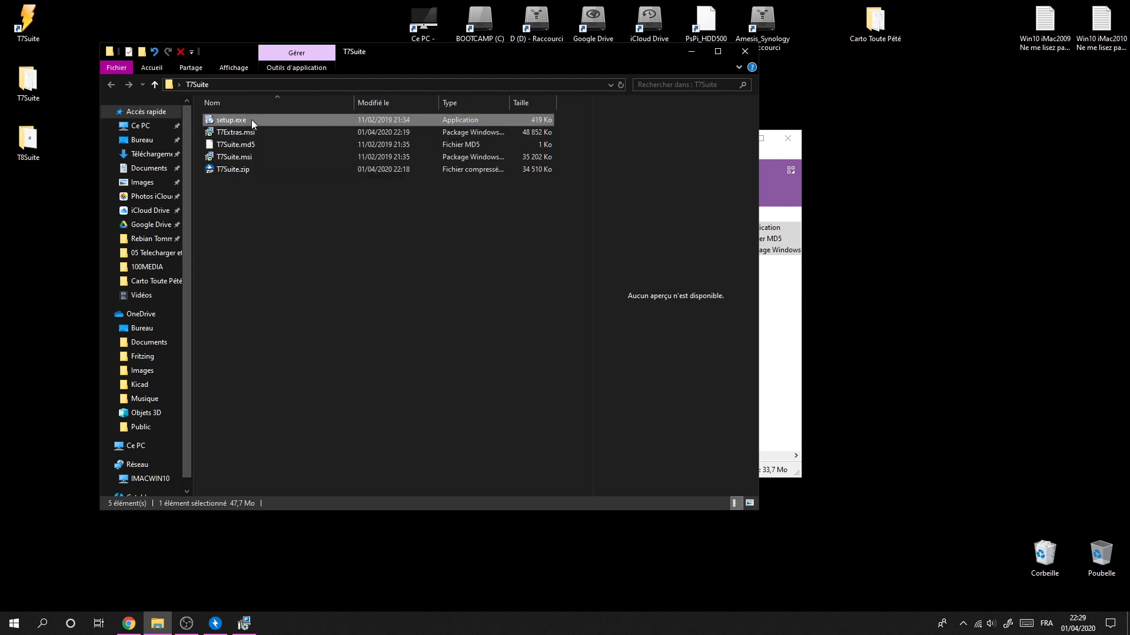
click(281, 276)
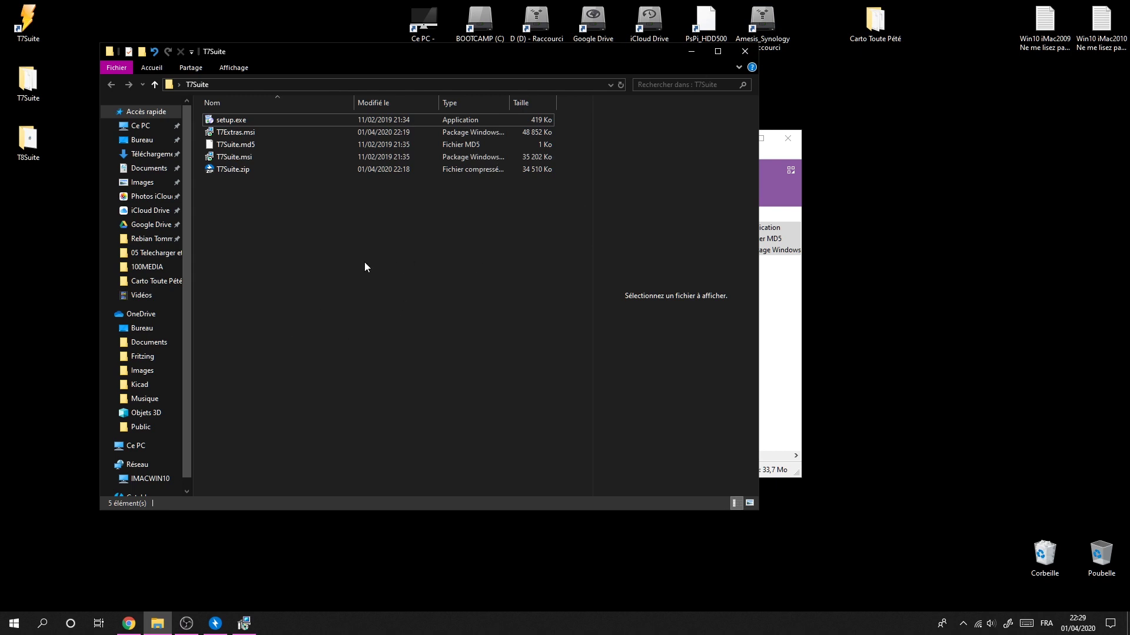
Step: Close the open windows and place the T7Suite shortcut beside T5Suite 2.0 on the desktop
key(alt+F4)
click(789, 140)
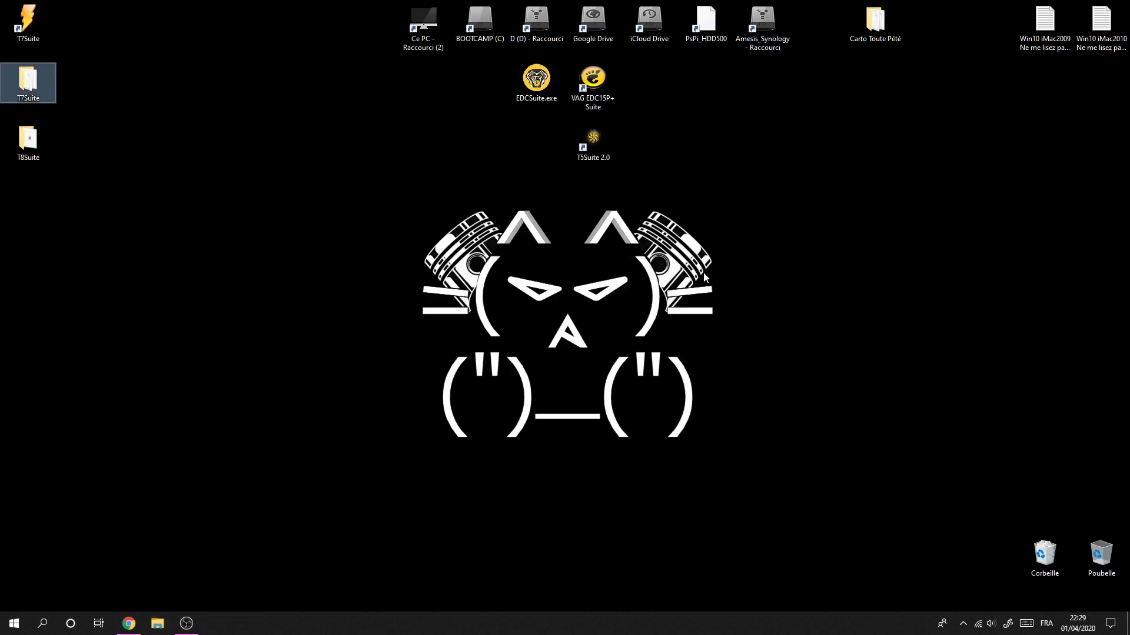
drag(34, 24, 462, 137)
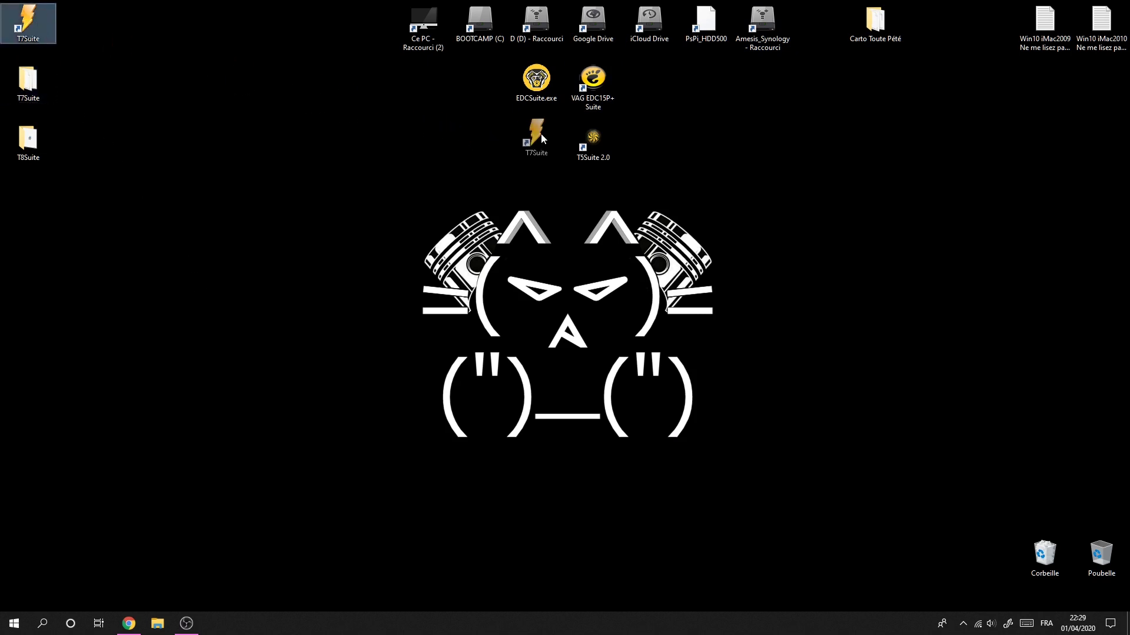
Step: Launch T7Suite from its desktop shortcut and switch its interface to a dark skin
drag(541, 133, 545, 137)
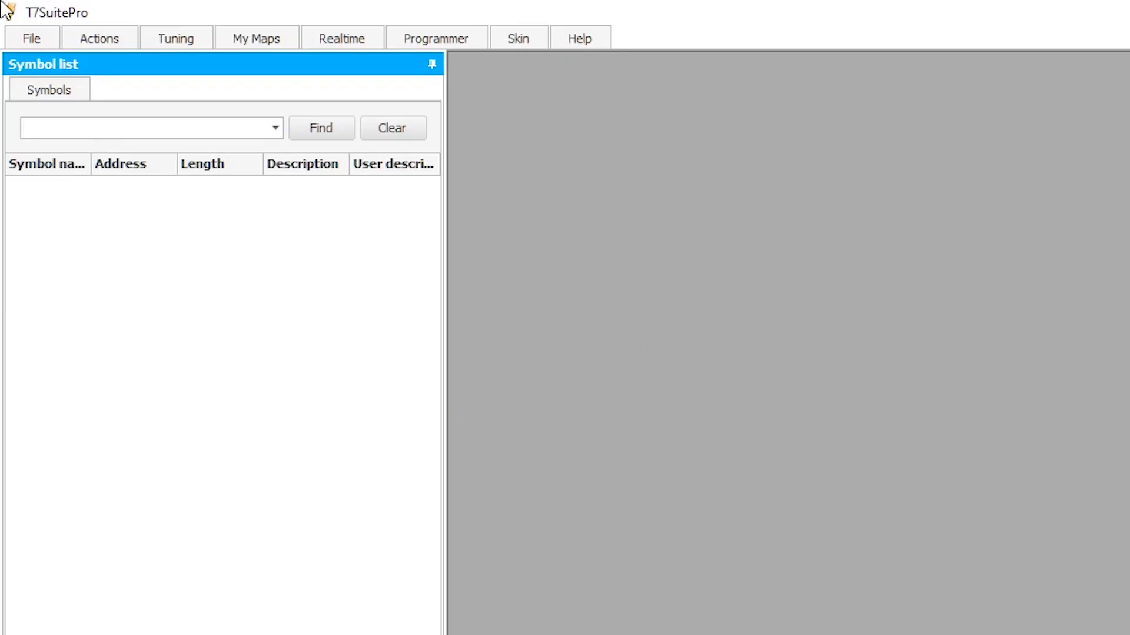
click(532, 39)
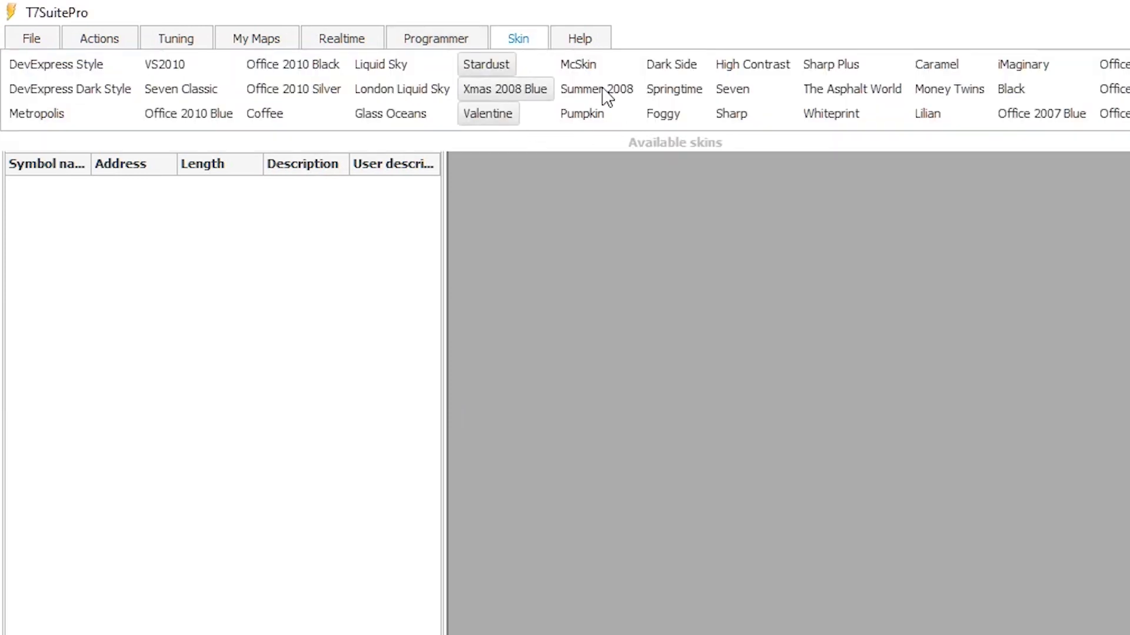
click(718, 66)
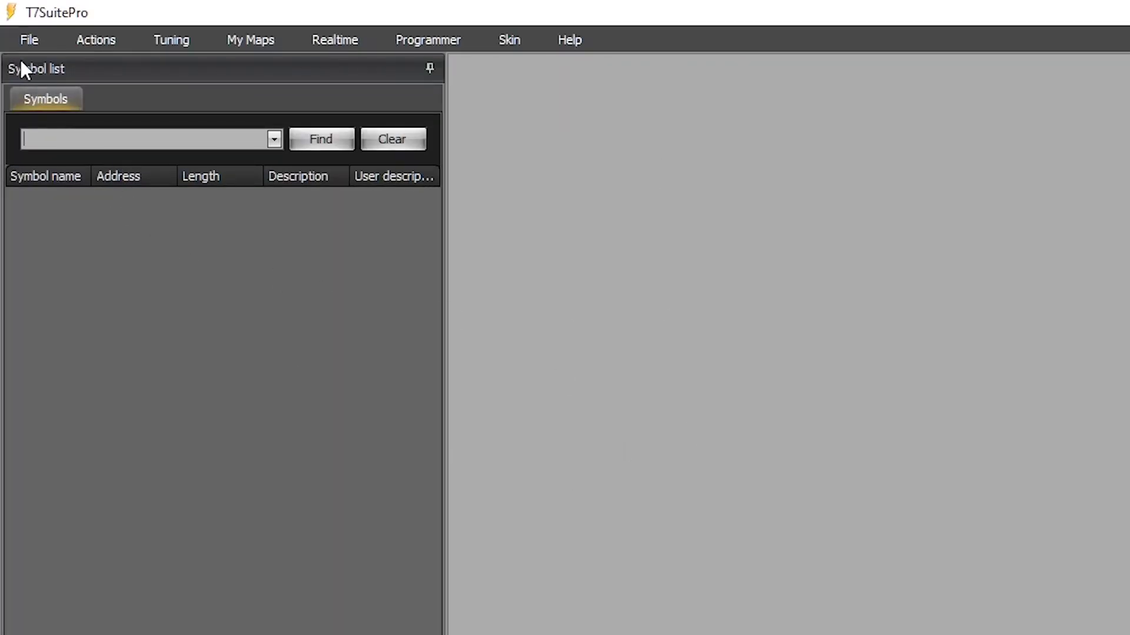
Step: Examine the T7Suite file, settings, My Maps, realtime, programmer, tuning and action commands without a binary loaded
click(32, 38)
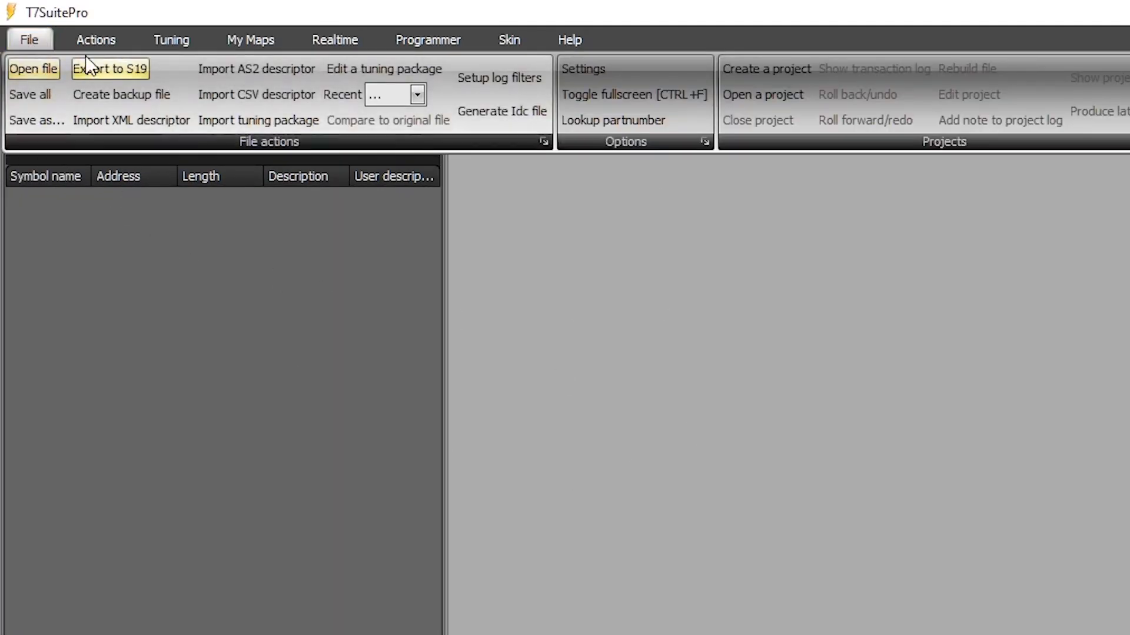
click(595, 68)
key(Escape)
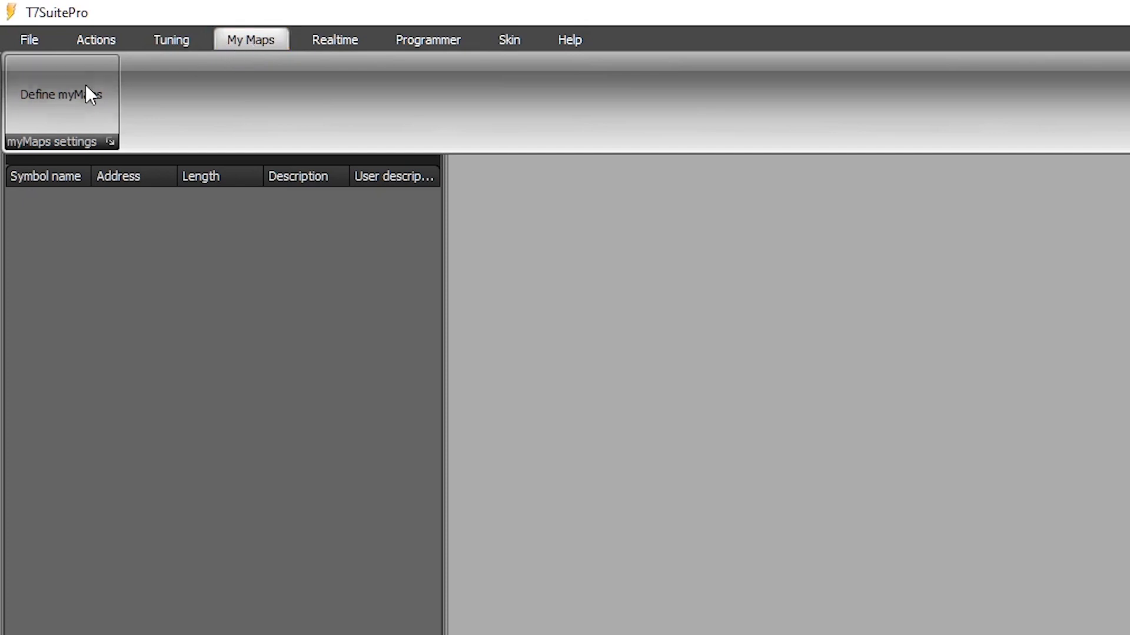
click(348, 42)
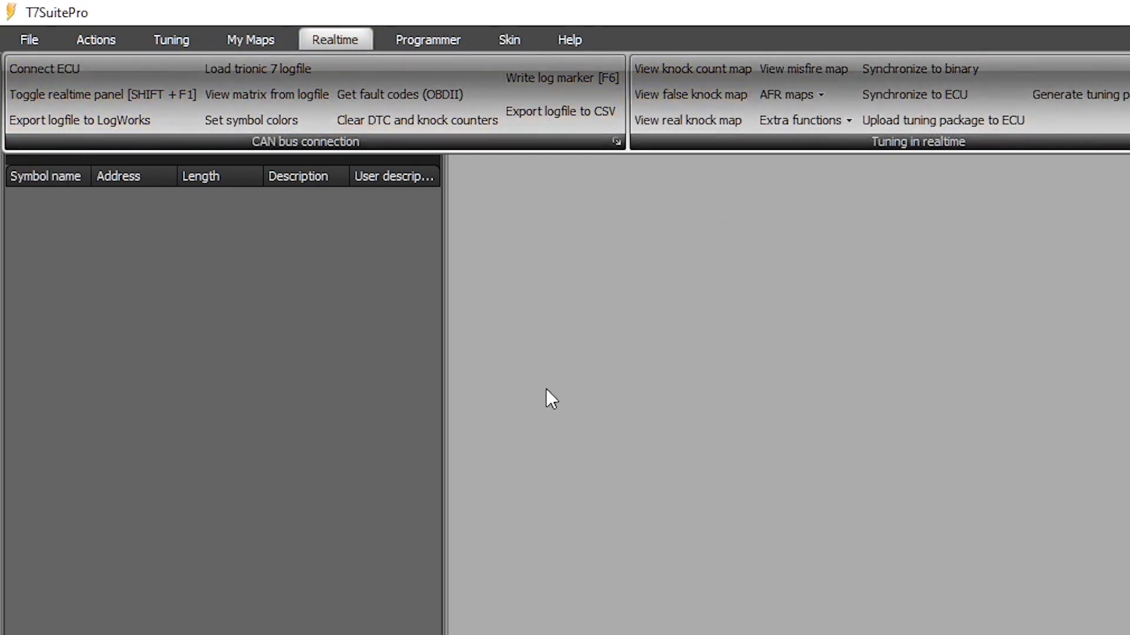
click(427, 40)
click(249, 39)
click(176, 41)
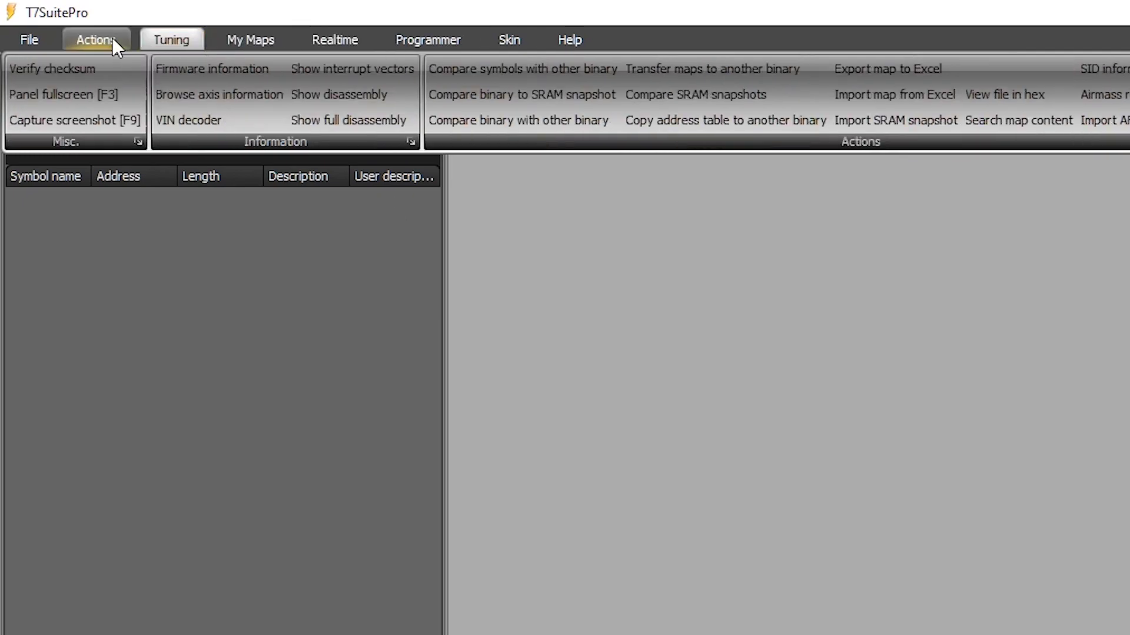
click(112, 38)
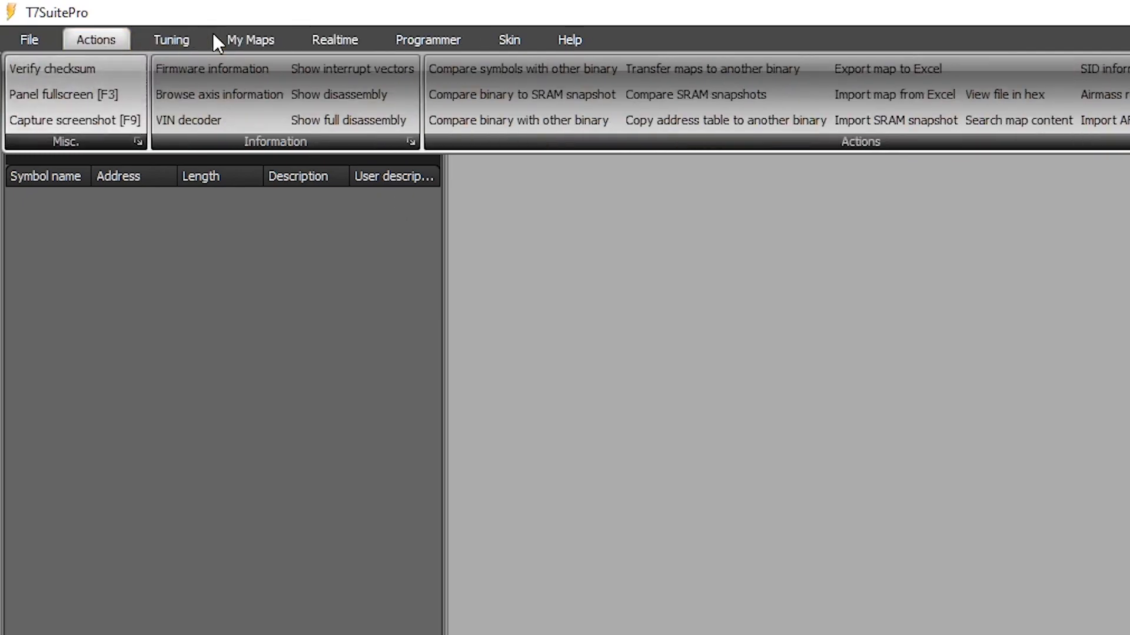
Step: Look up the part number list and examine the Saab93 entries for engine types B205E and B205L
click(38, 45)
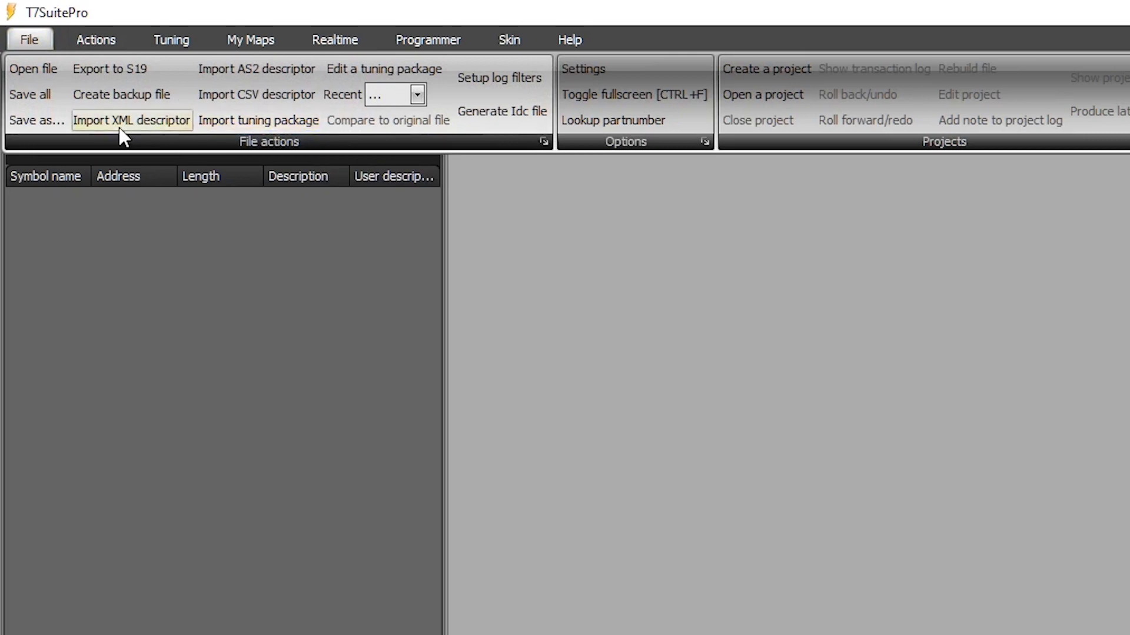
click(630, 120)
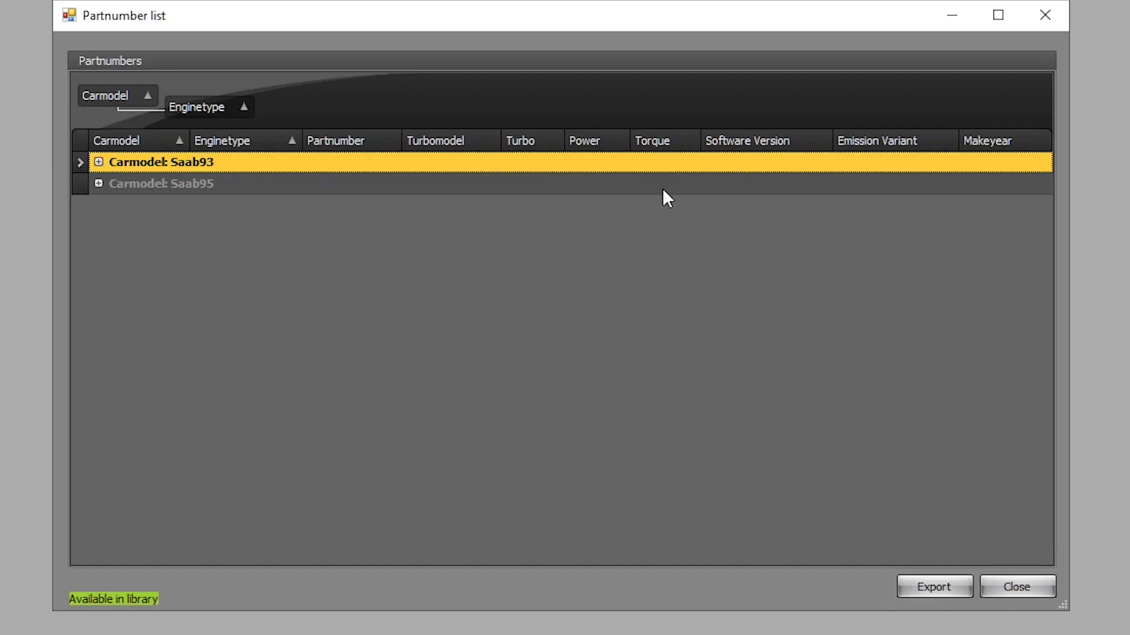
click(99, 162)
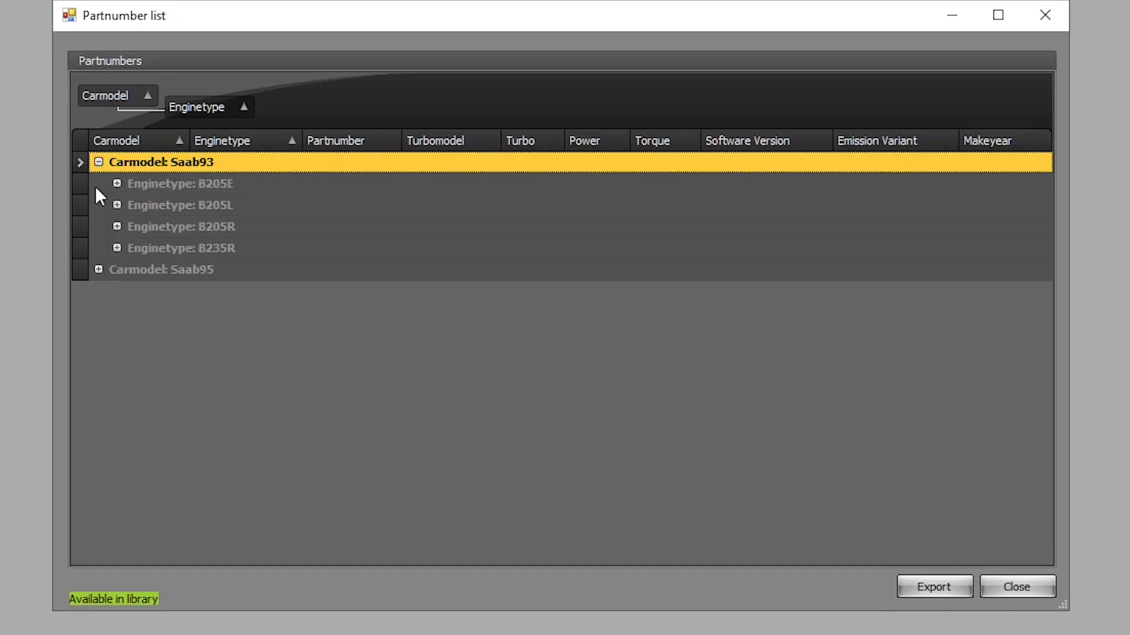
click(117, 184)
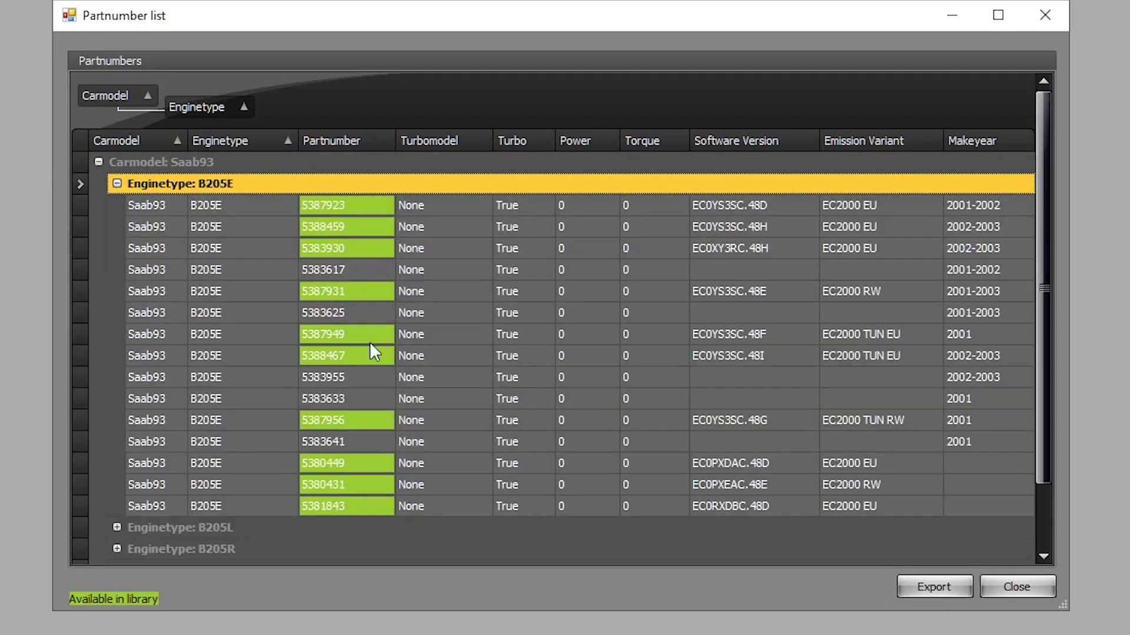
scroll(208, 374, down, 1)
click(117, 485)
scroll(248, 396, down, 5)
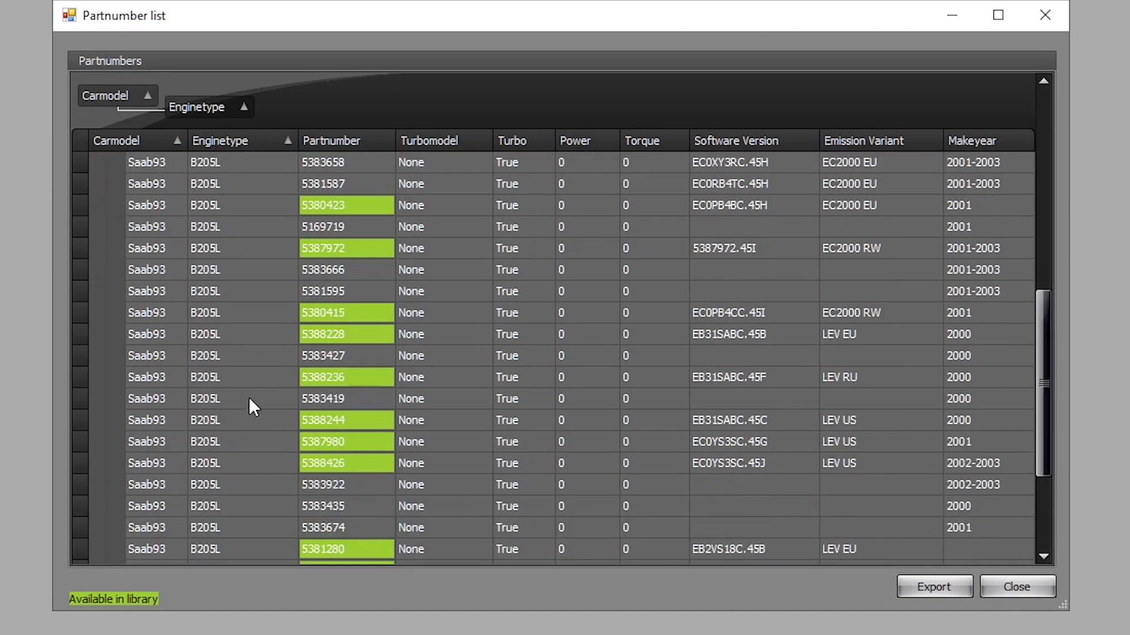
Step: Examine the Saab93 part number entries for engine types B205R and B235R
click(117, 505)
scroll(238, 462, down, 5)
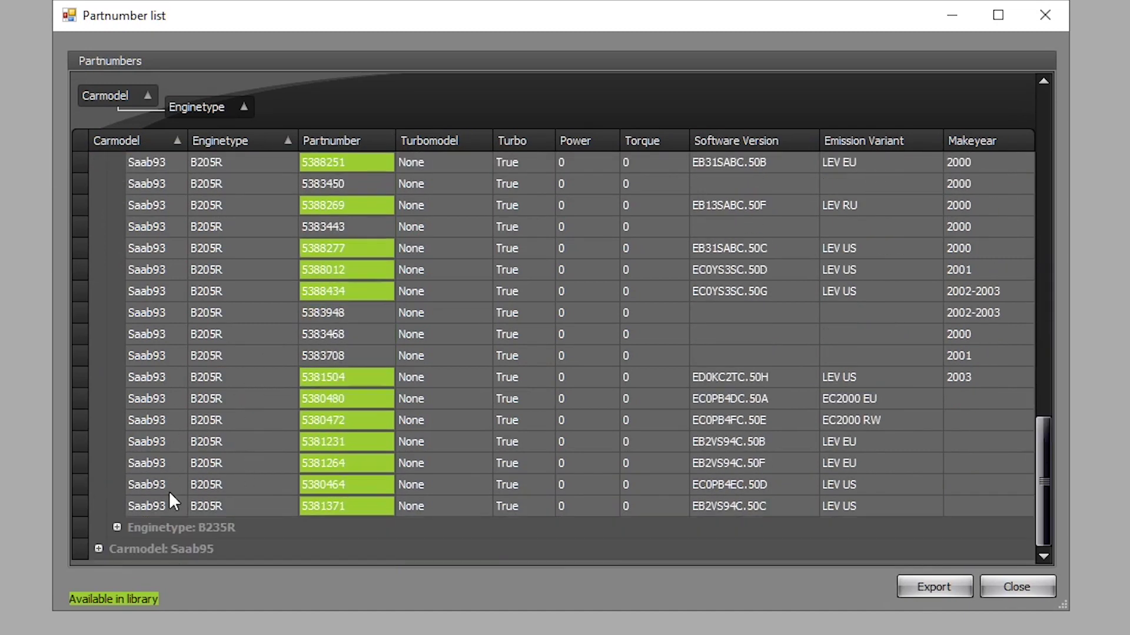
click(118, 526)
scroll(231, 447, down, 3)
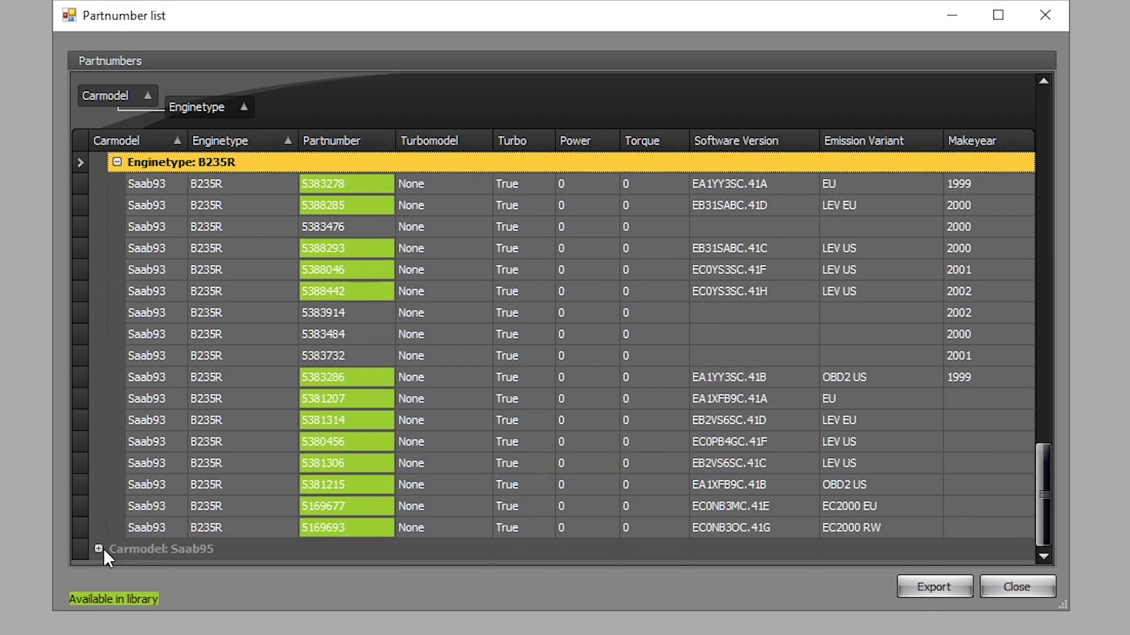
Step: Examine the Saab95 part number entries for engine types B205E and B235E
click(99, 548)
scroll(250, 467, down, 3)
click(116, 470)
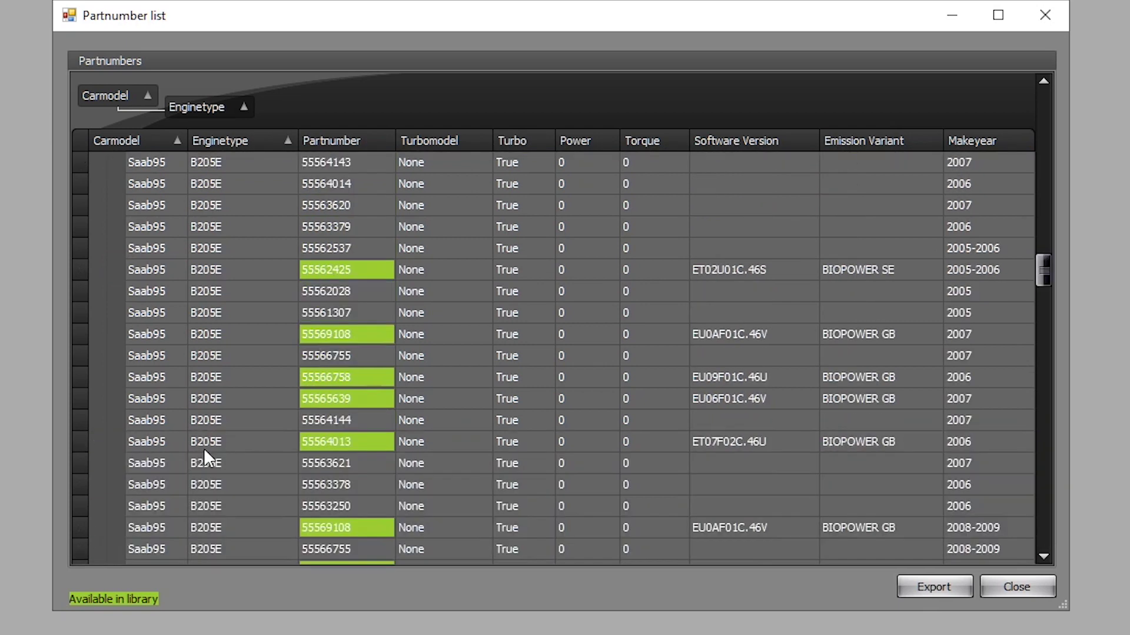
scroll(177, 456, down, 10)
click(117, 484)
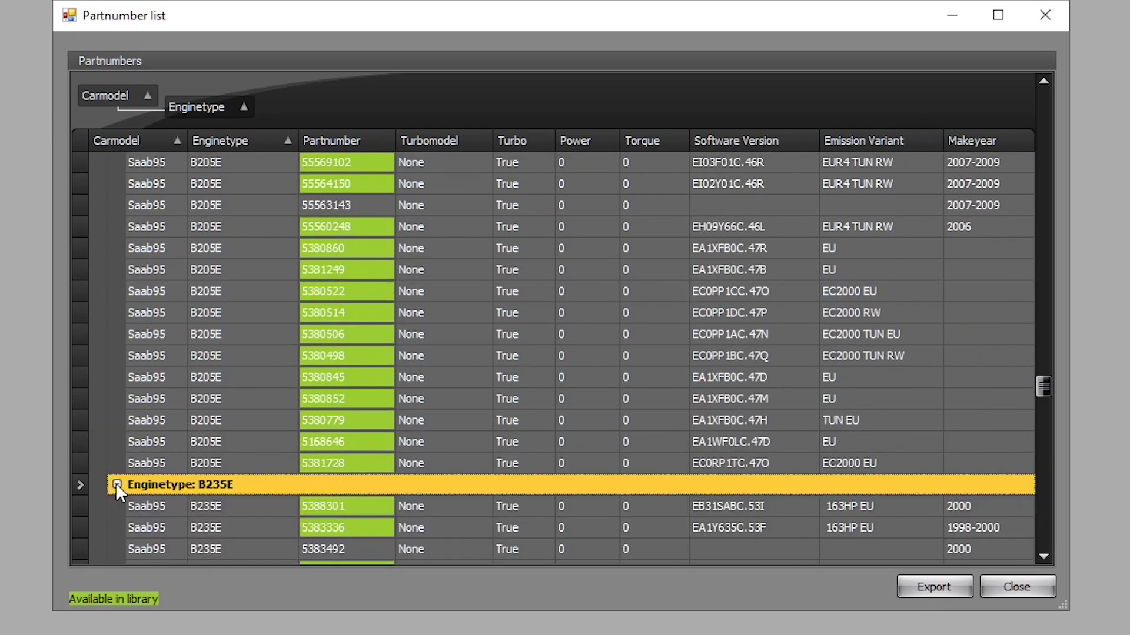
scroll(221, 414, down, 10)
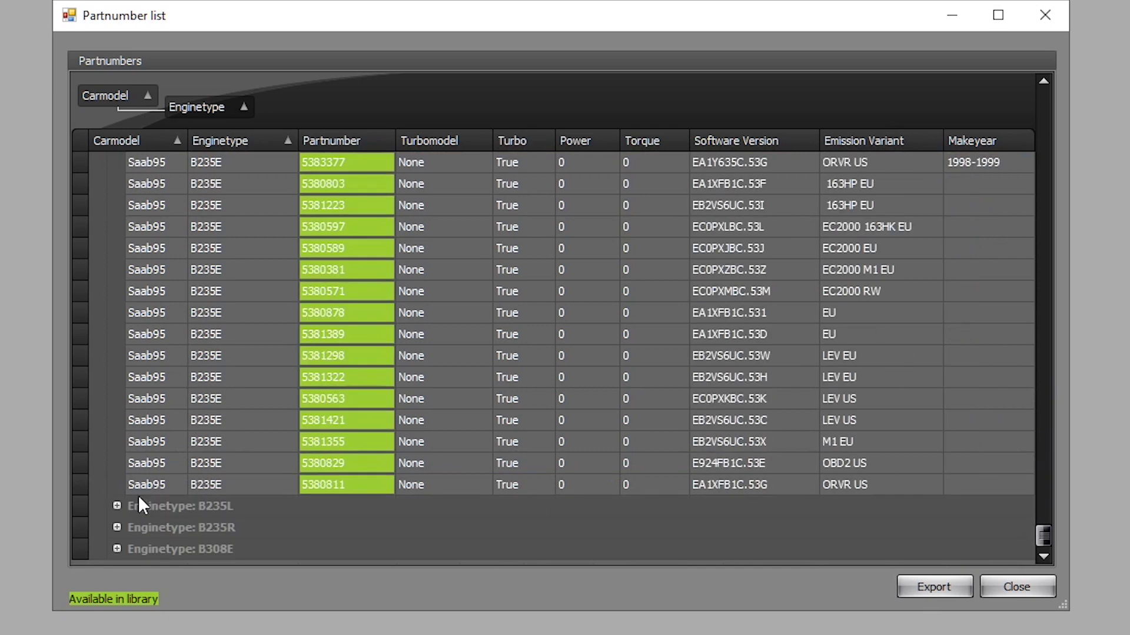
Step: Examine the Saab95 part number entries for engine types B235L, B235R and B308E
click(121, 506)
scroll(126, 510, down, 5)
click(111, 524)
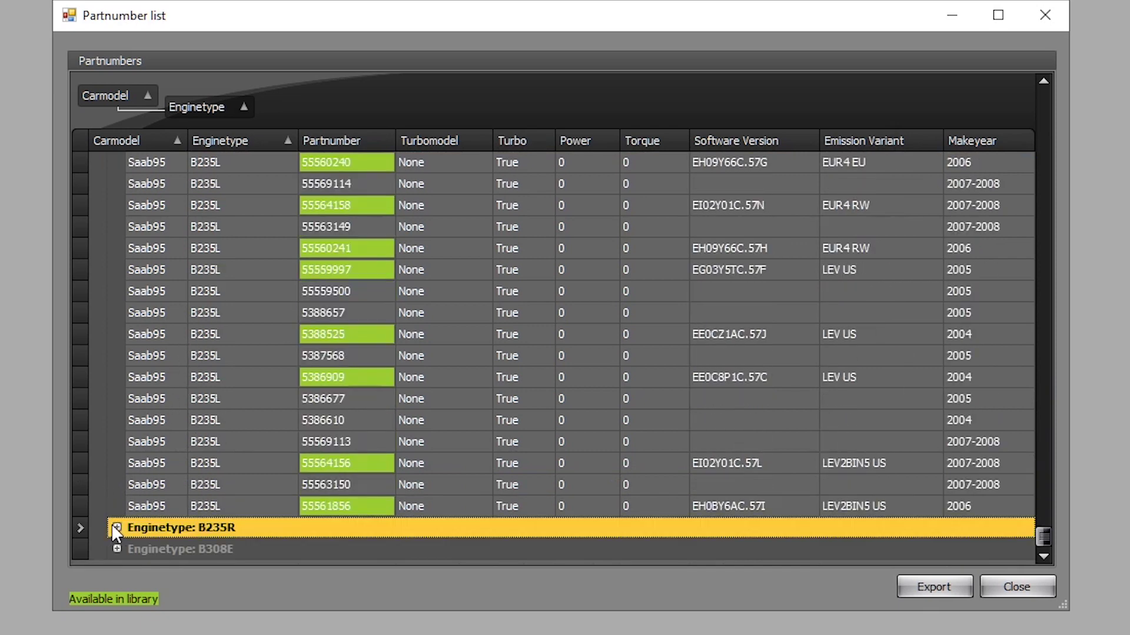
scroll(113, 529, down, 5)
click(116, 549)
click(118, 549)
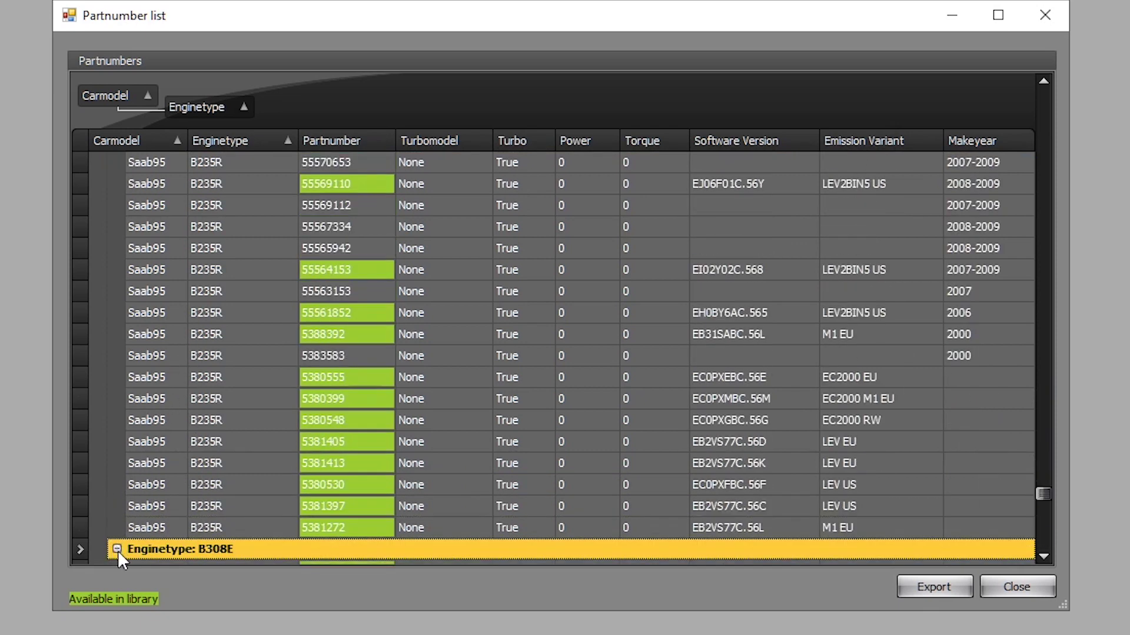
scroll(265, 470, down, 5)
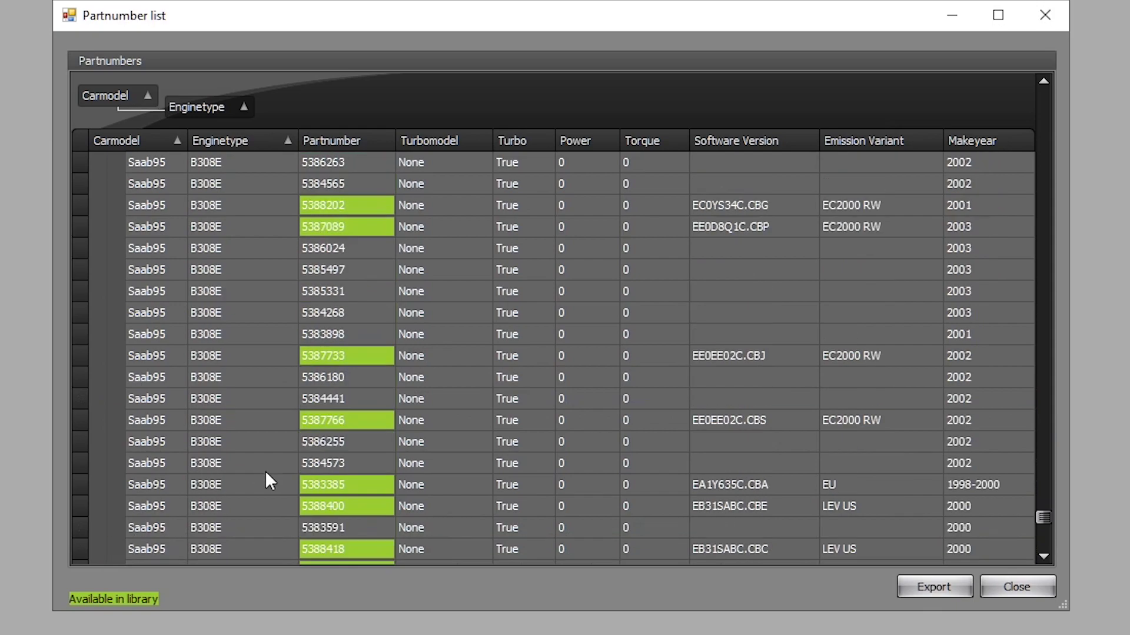
Step: Close the part number list and lookup windows, and review the programmer commands and available skins
click(1004, 586)
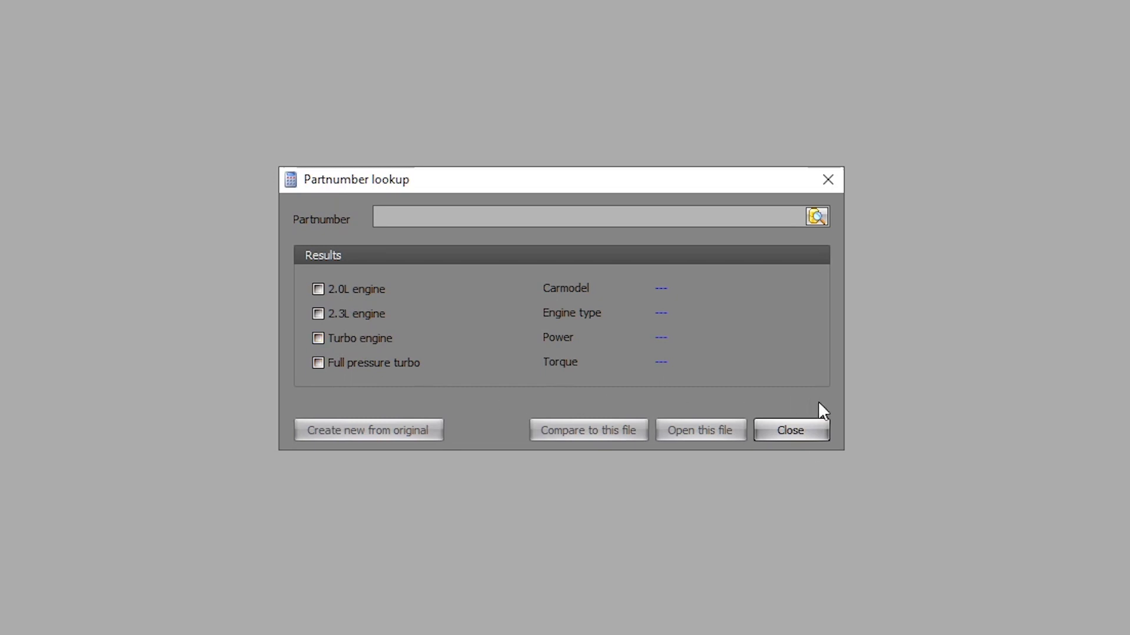
click(802, 432)
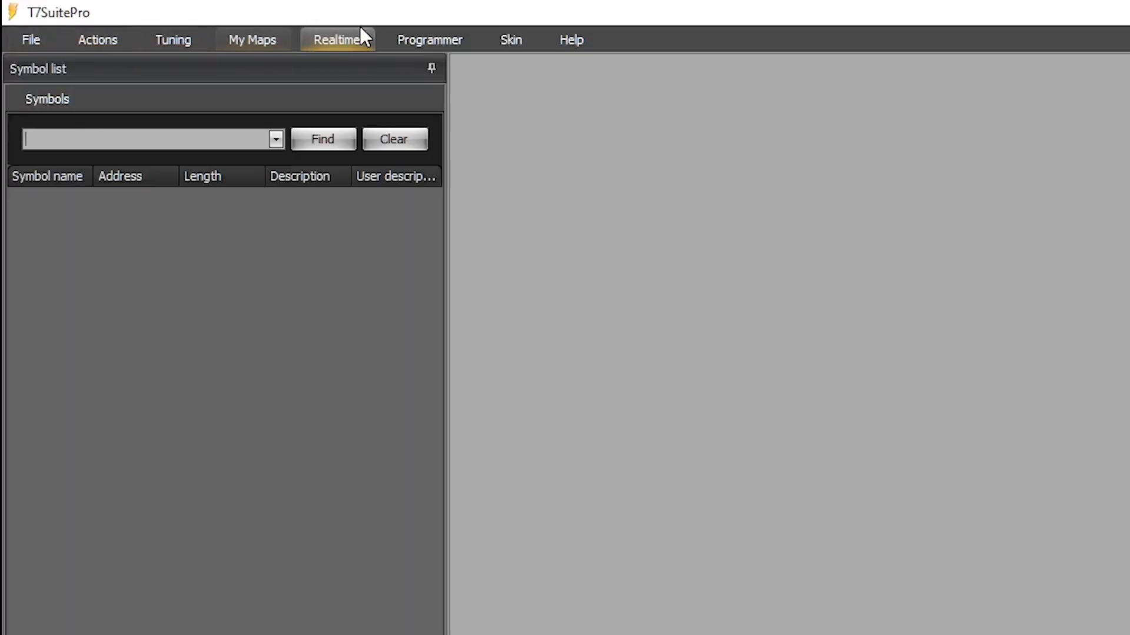
click(420, 35)
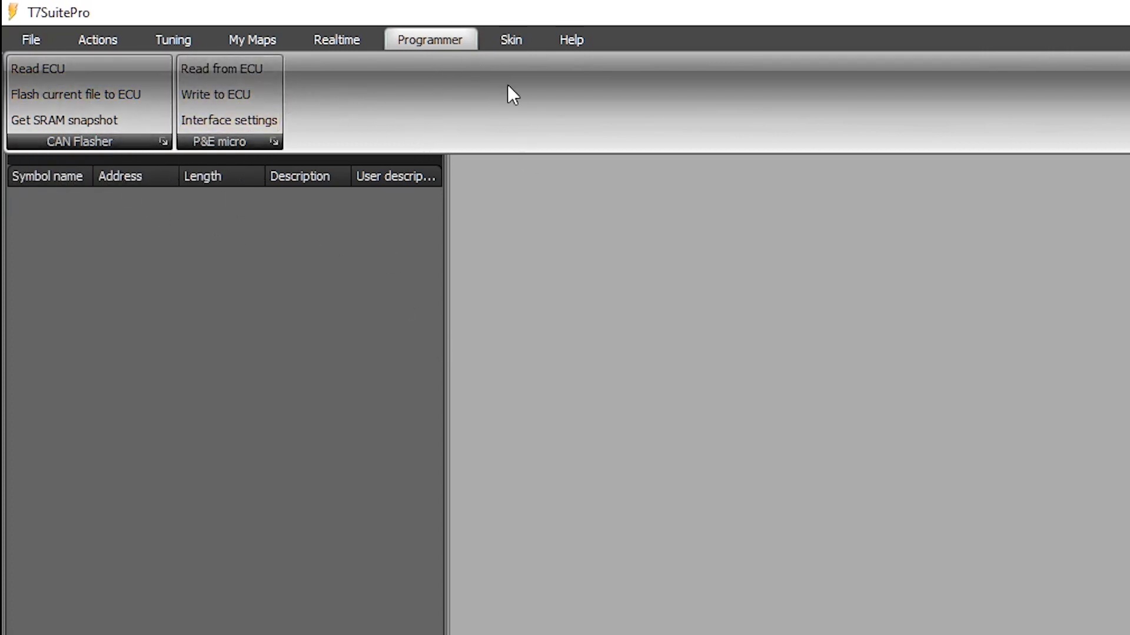
click(507, 40)
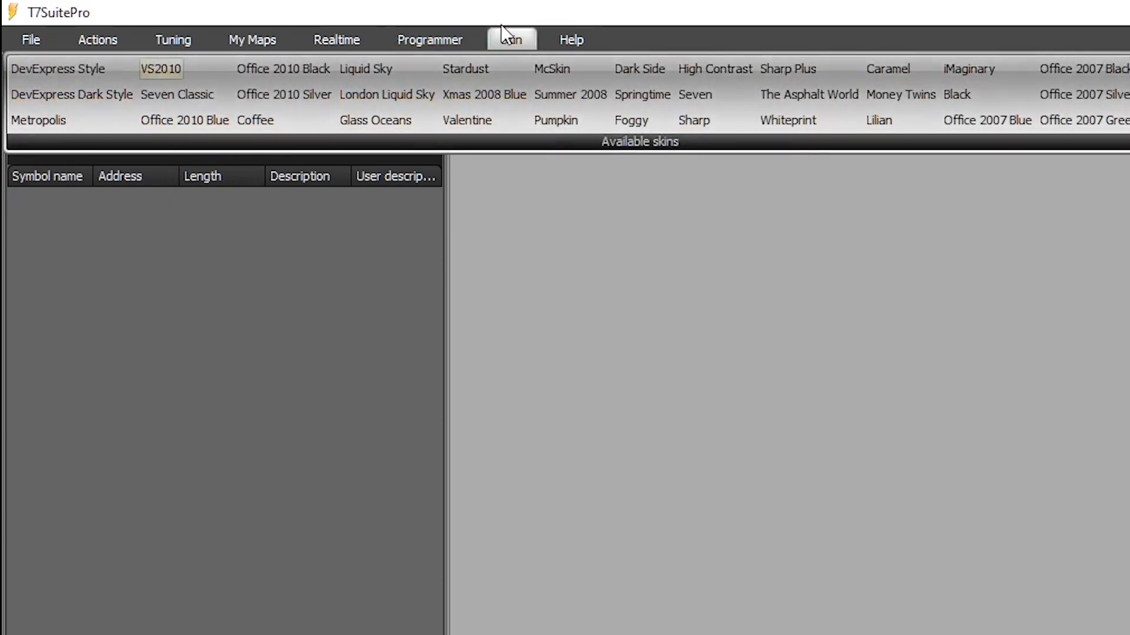
Step: Open the binary file 5386974.bin from C:\Program Tuning\T7Suite\Binaries
click(33, 40)
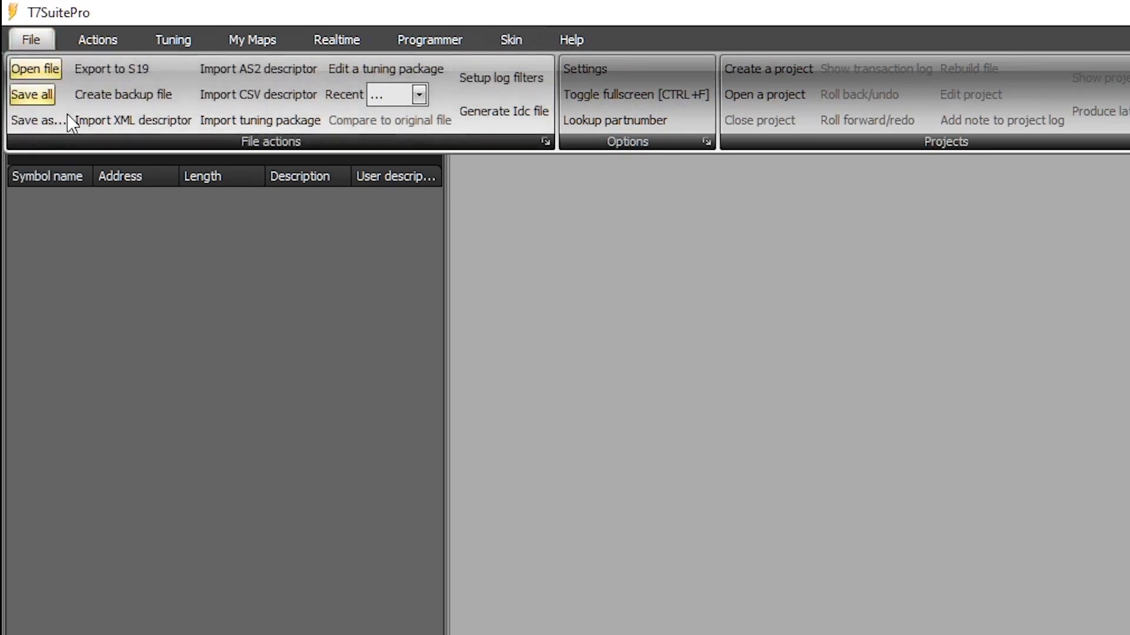
click(34, 66)
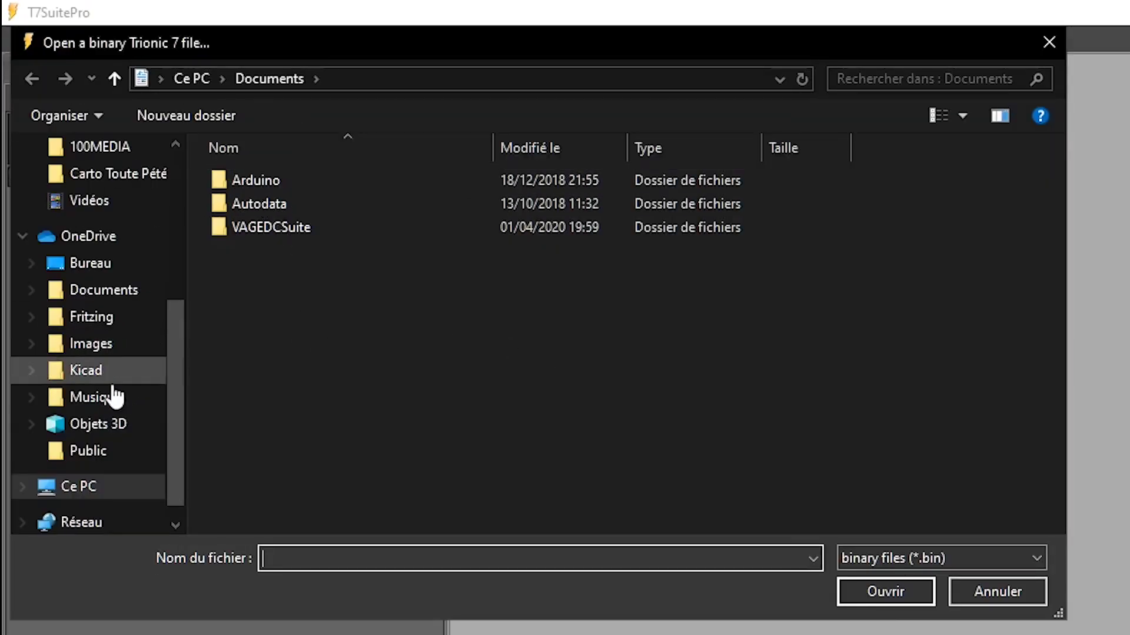
scroll(114, 394, up, 4)
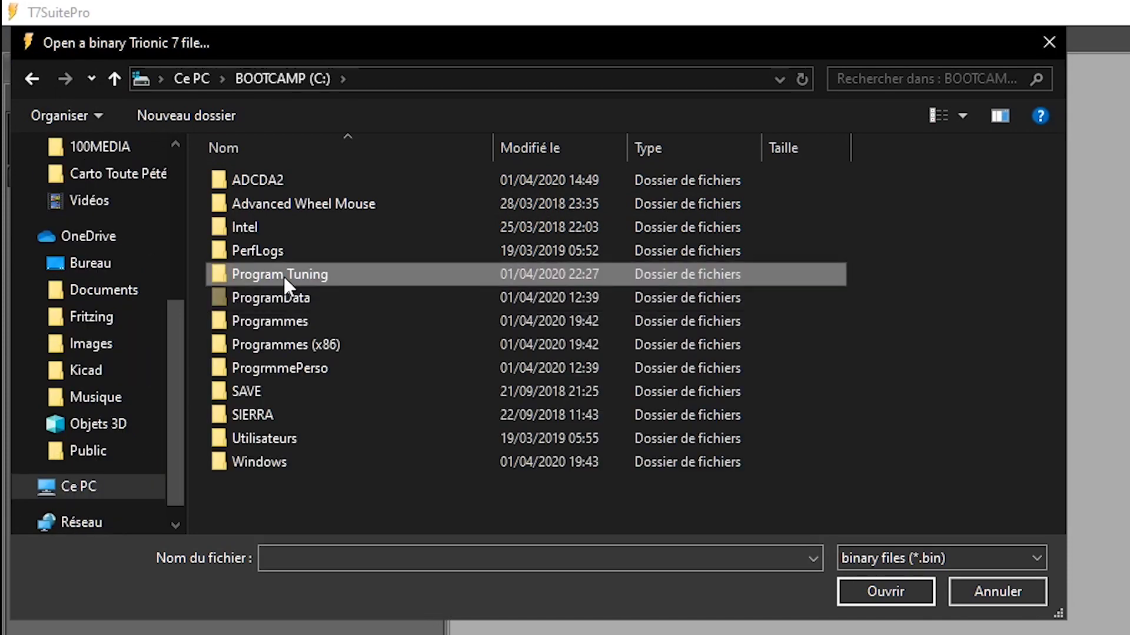
double_click(284, 274)
double_click(268, 235)
click(253, 180)
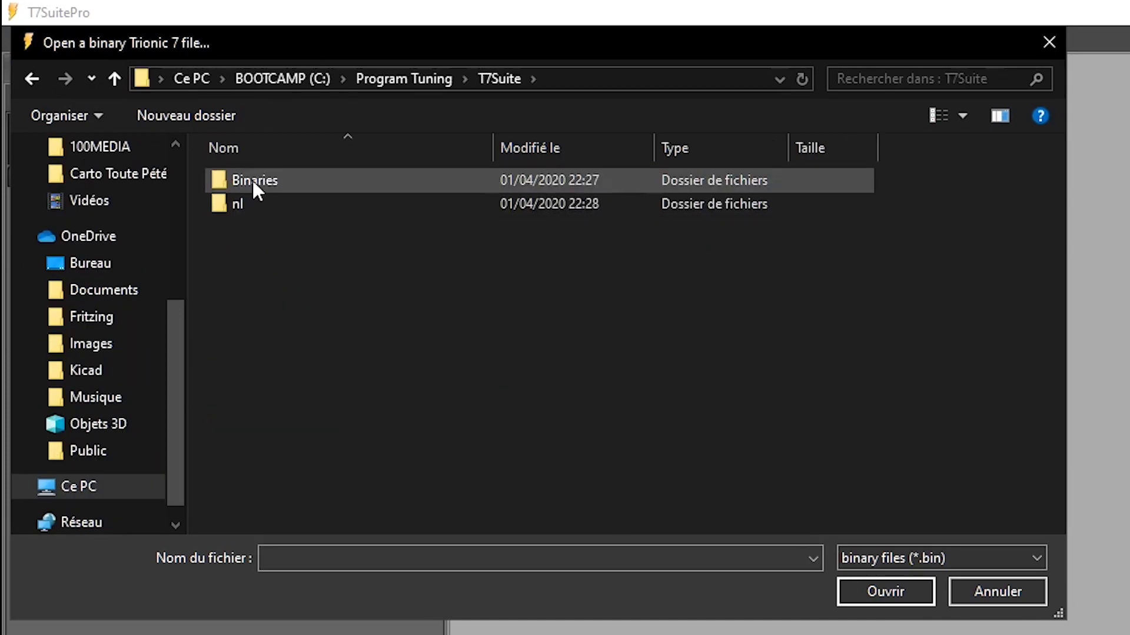
double_click(256, 180)
scroll(297, 401, down, 10)
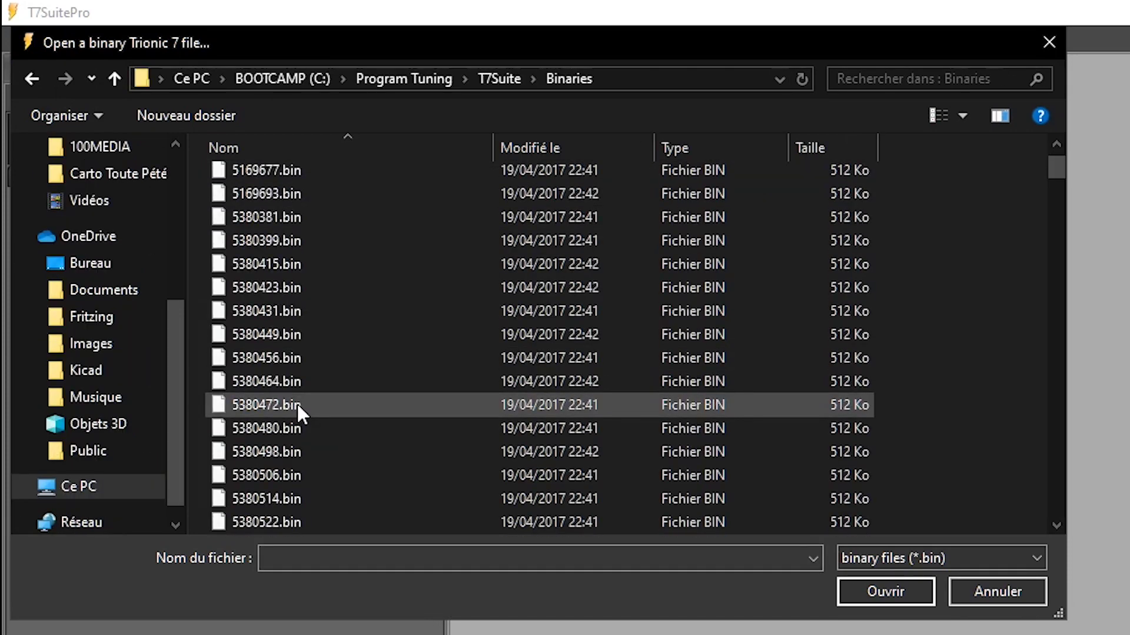
scroll(301, 353, down, 5)
click(284, 317)
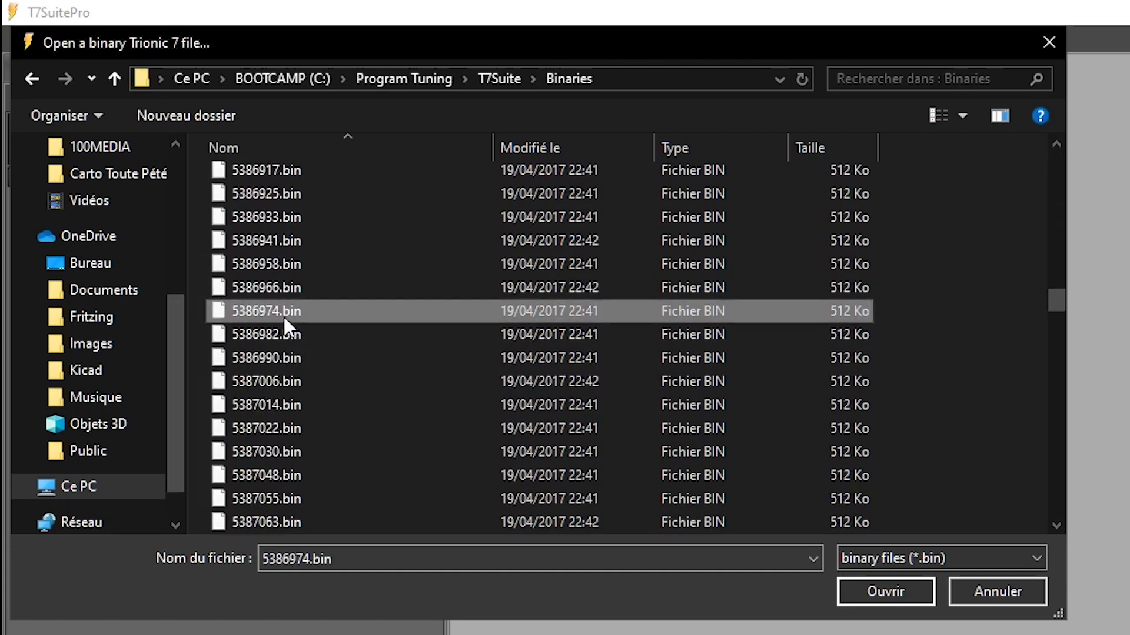
click(854, 600)
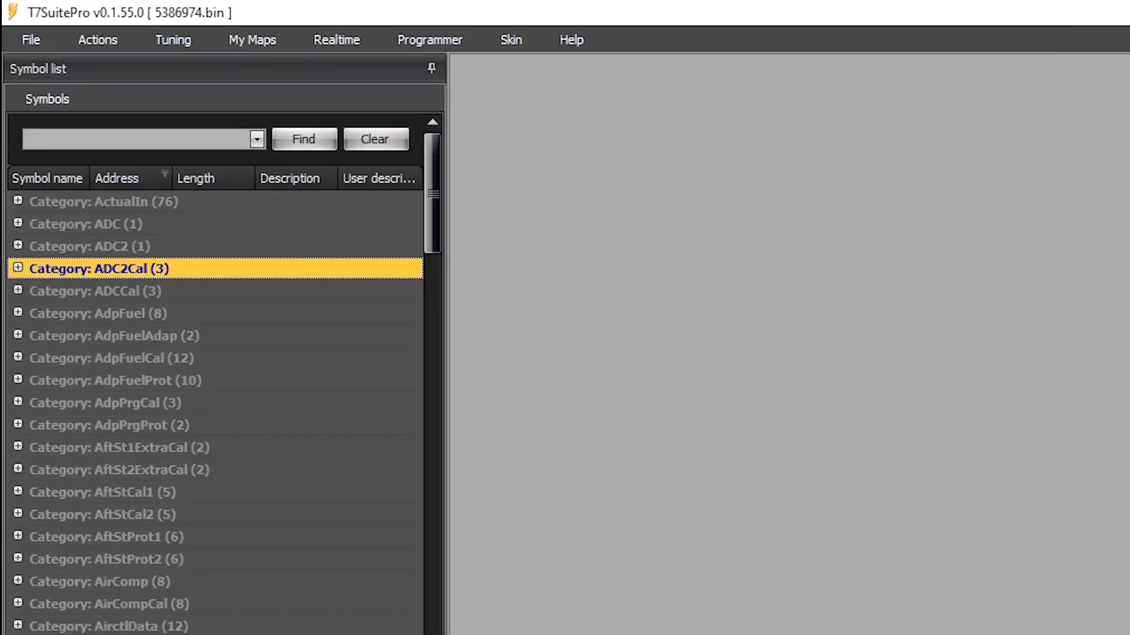
Step: Browse the symbol categories of the loaded binary and view the symbols in the AdpFuel category
scroll(138, 357, down, 20)
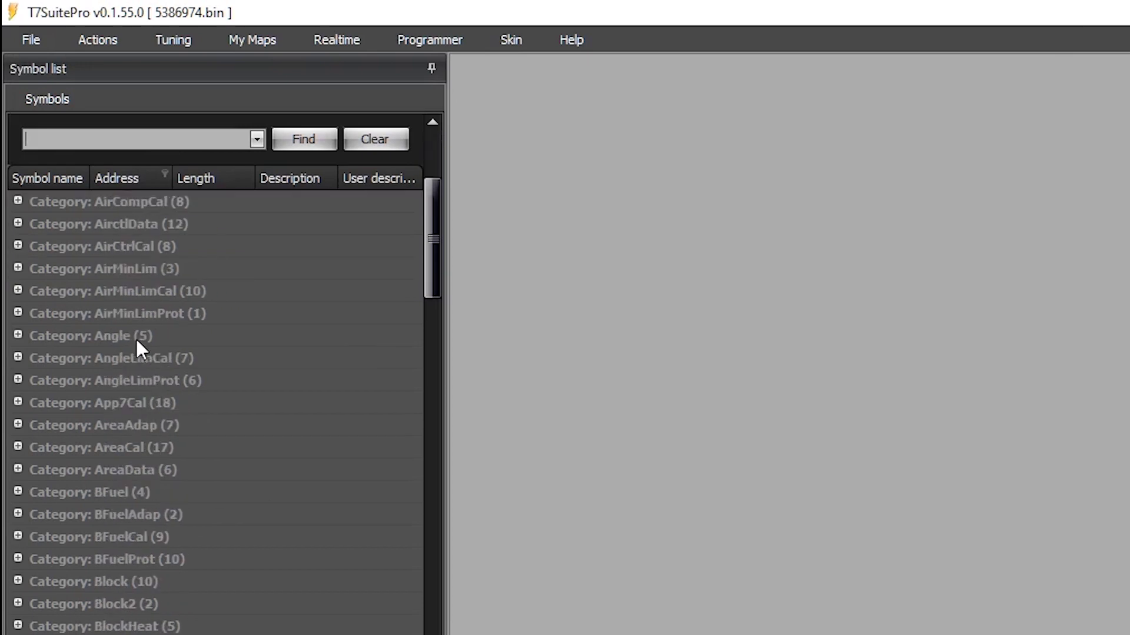
scroll(126, 435, up, 20)
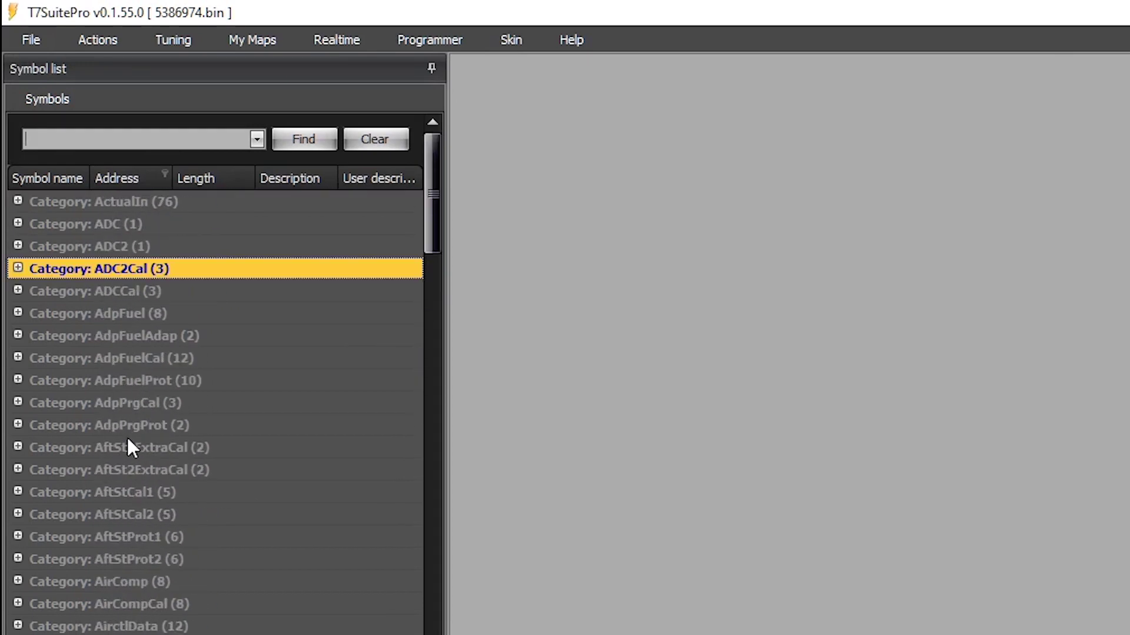
click(118, 334)
click(110, 316)
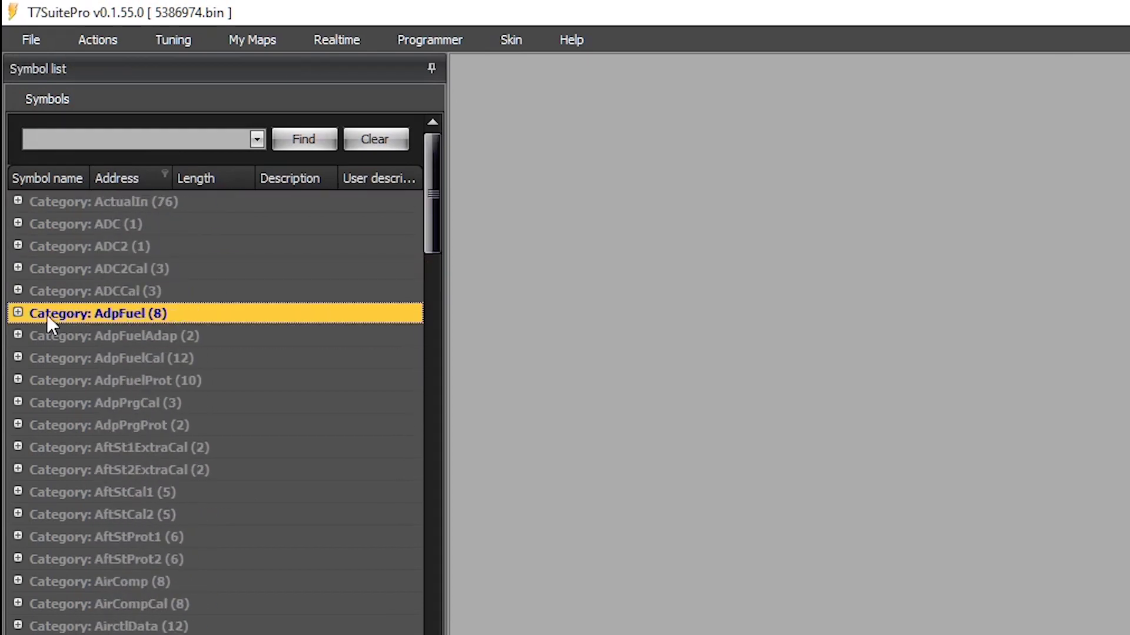
click(18, 313)
click(90, 334)
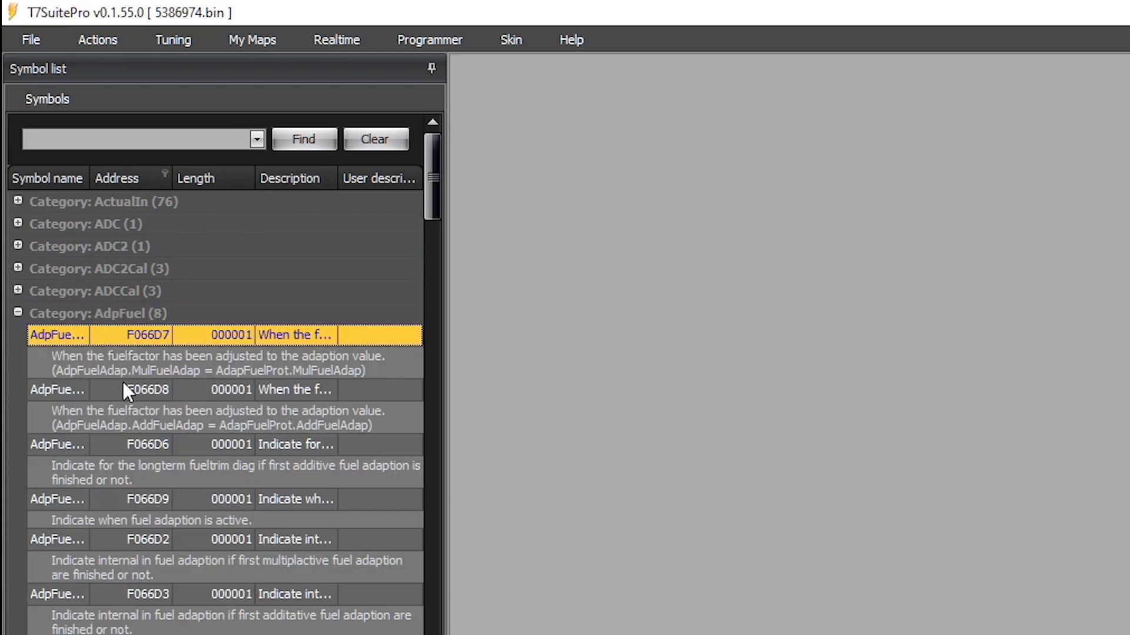
click(197, 393)
double_click(224, 322)
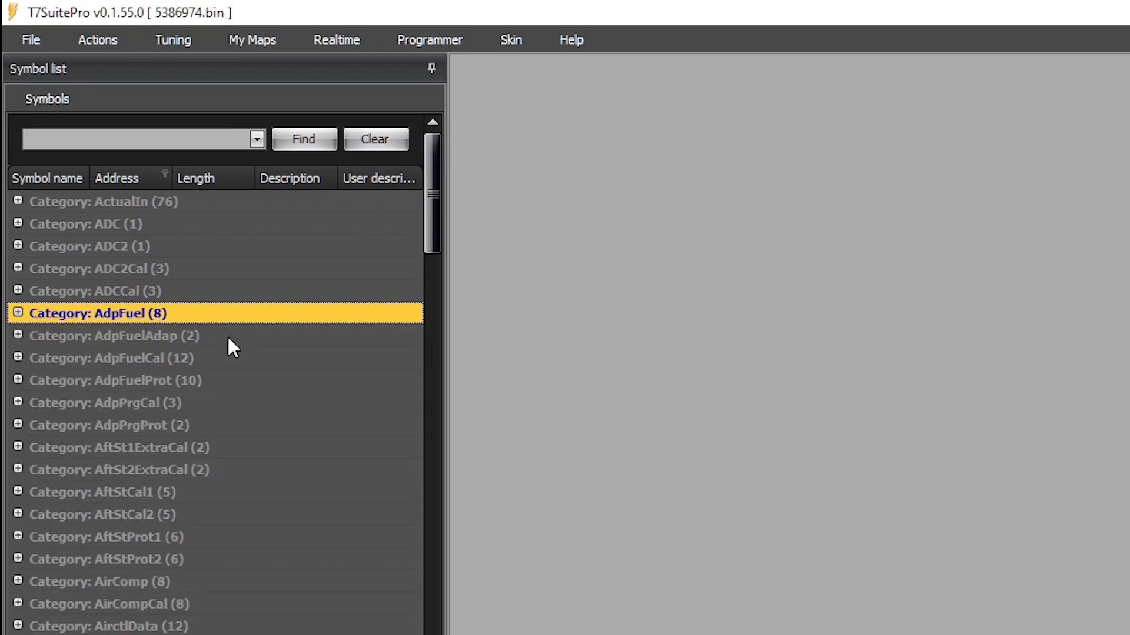
Step: Expand the AdpFuel category again and read its symbol descriptions, including the one at address F066D9
click(17, 315)
click(182, 327)
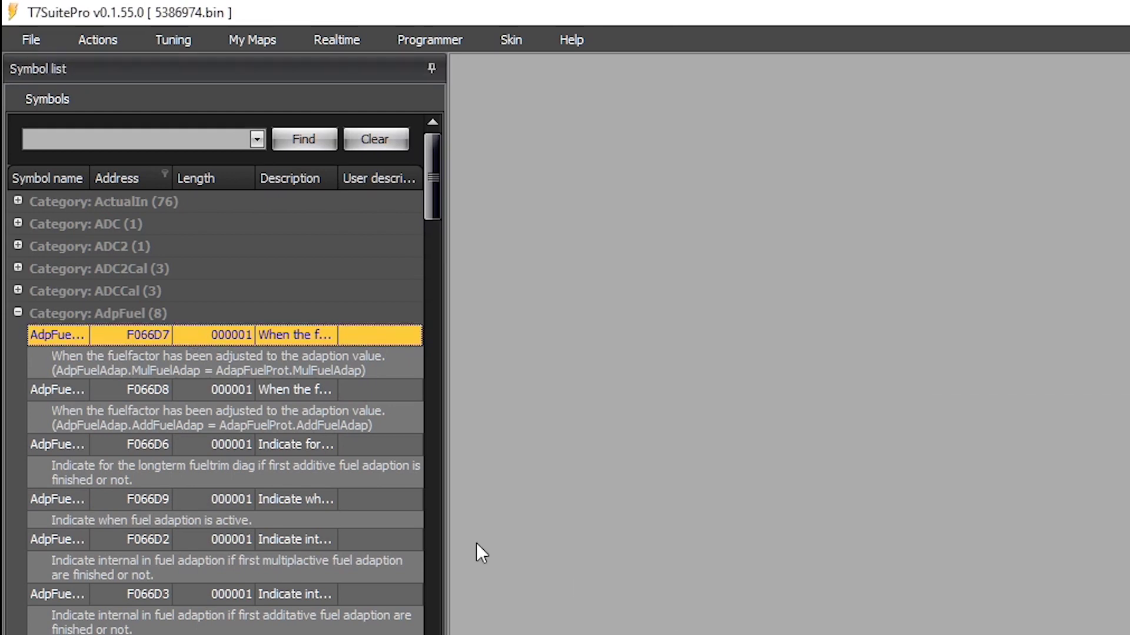
click(116, 499)
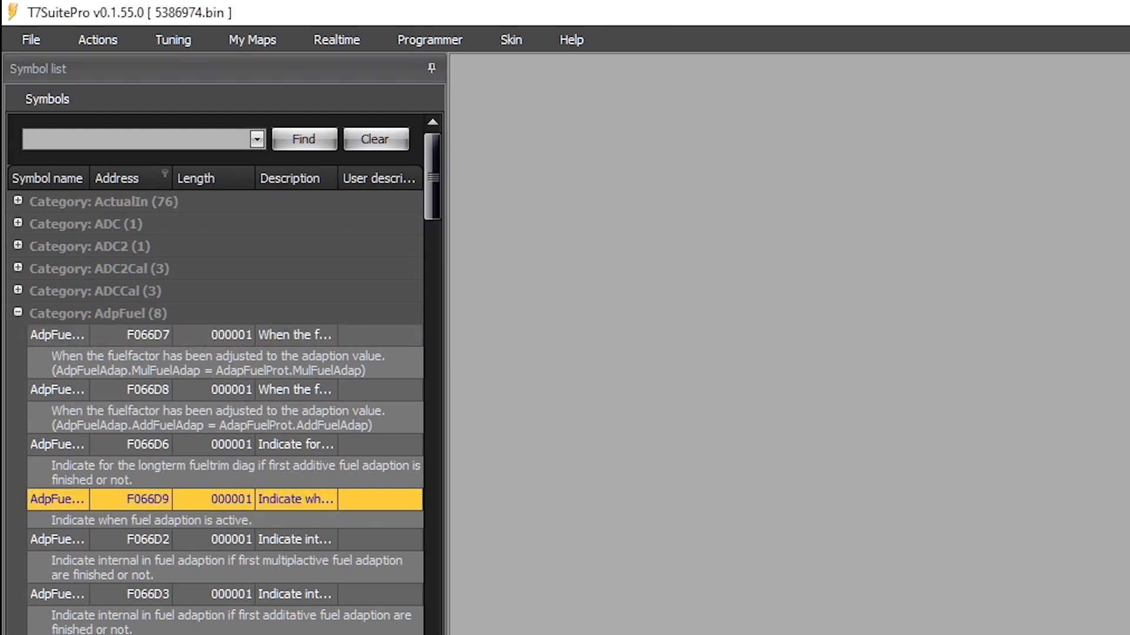
scroll(121, 504, down, 5)
scroll(377, 598, up, 5)
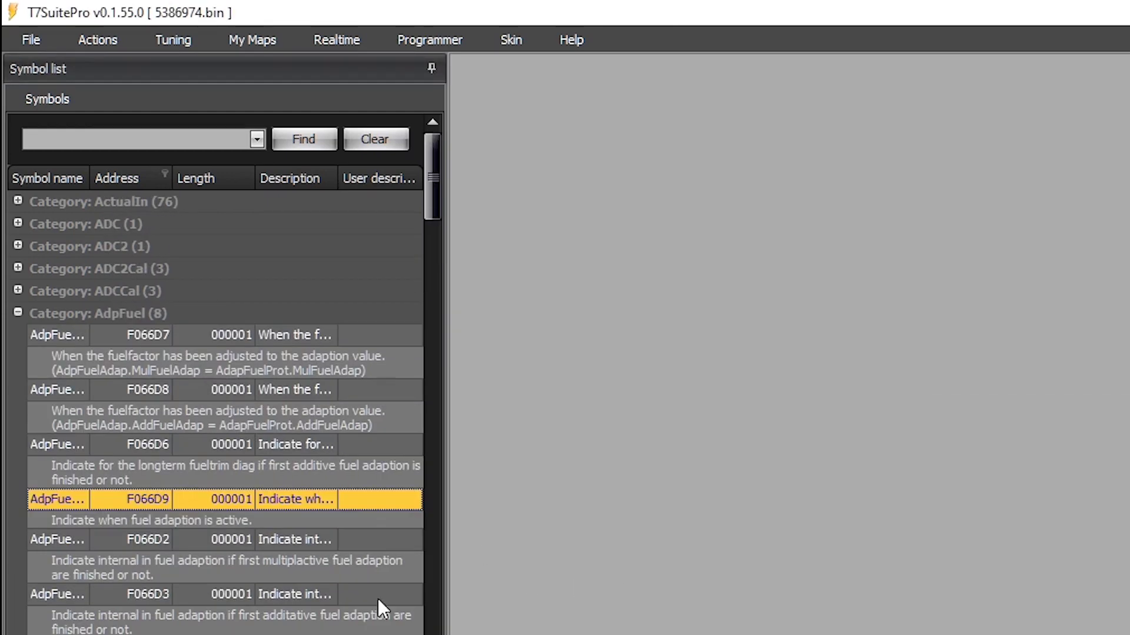
Step: Review the tuning and realtime commands for the loaded binary, and view the AFR feedback map before closing it
click(88, 40)
click(184, 39)
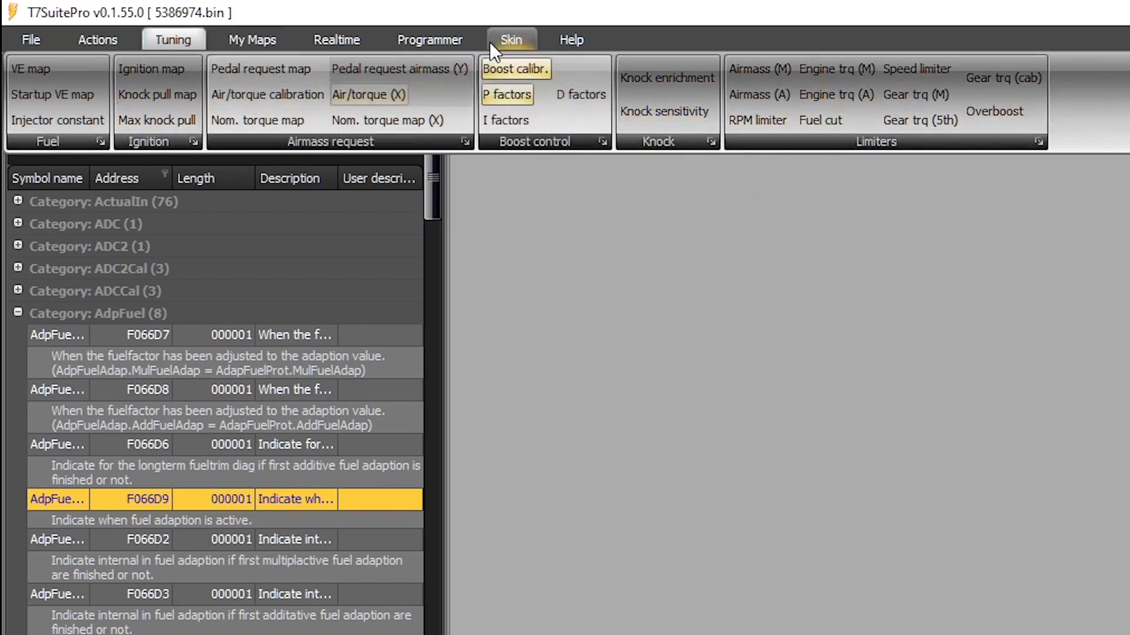
click(246, 37)
click(417, 50)
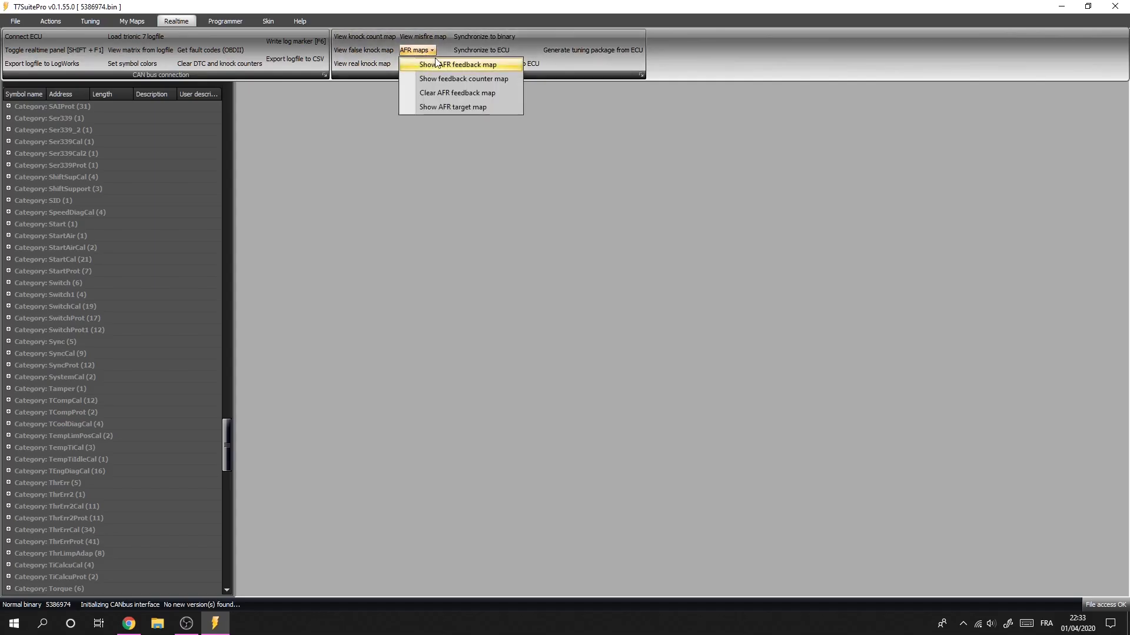
click(454, 63)
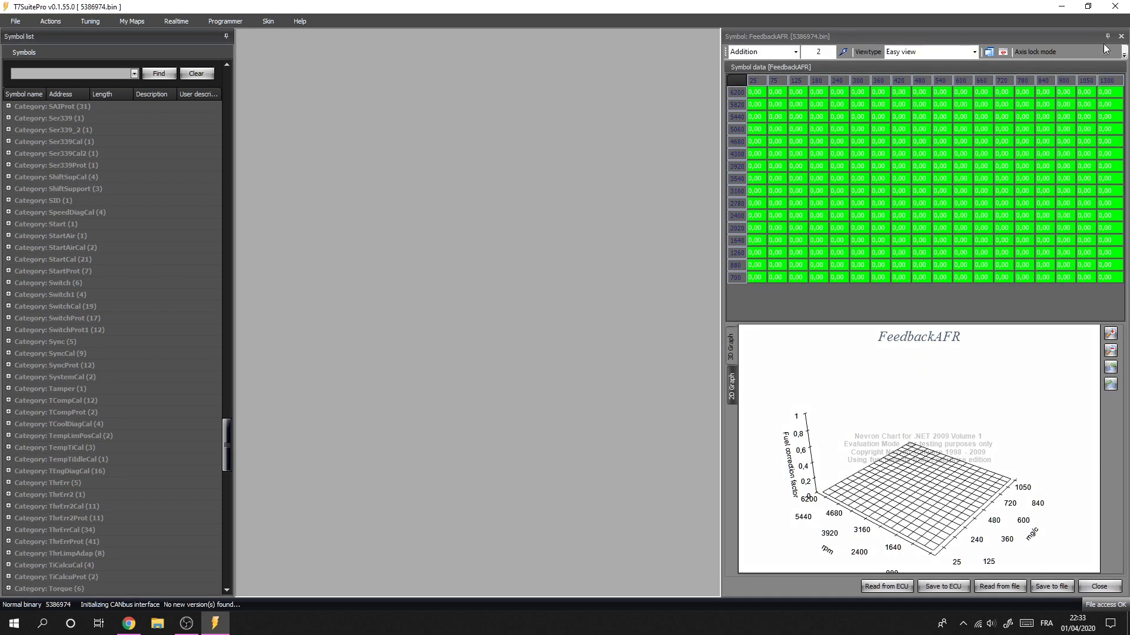
click(1121, 37)
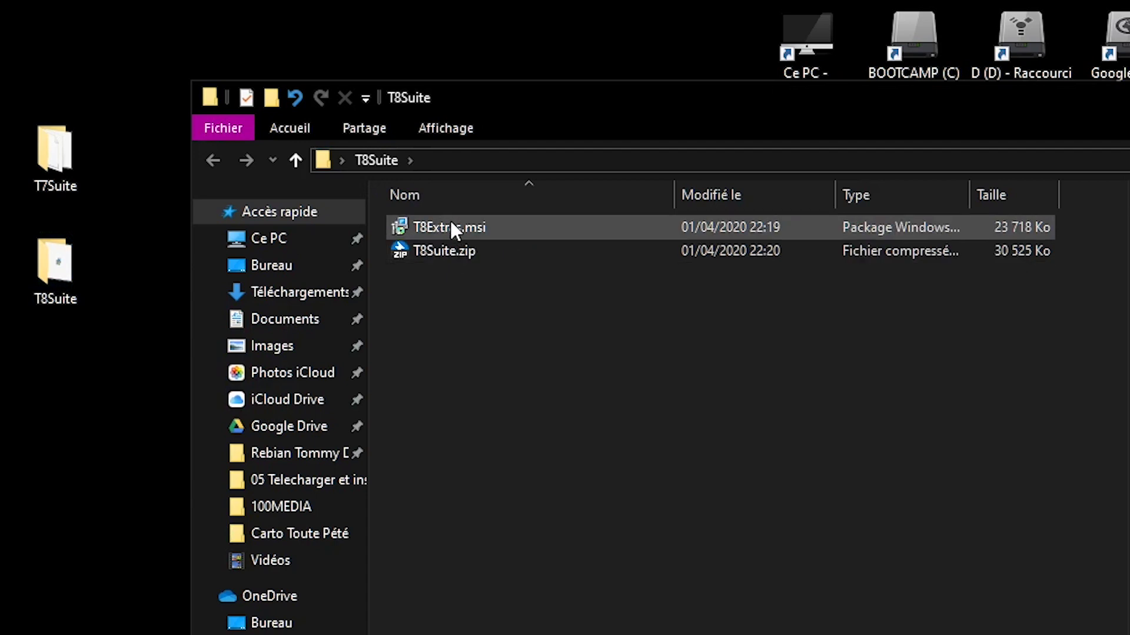
Step: Install T8Extras from T8Extras.msi into a new T8Suite folder inside C:\Program Tuning
double_click(451, 229)
click(1113, 615)
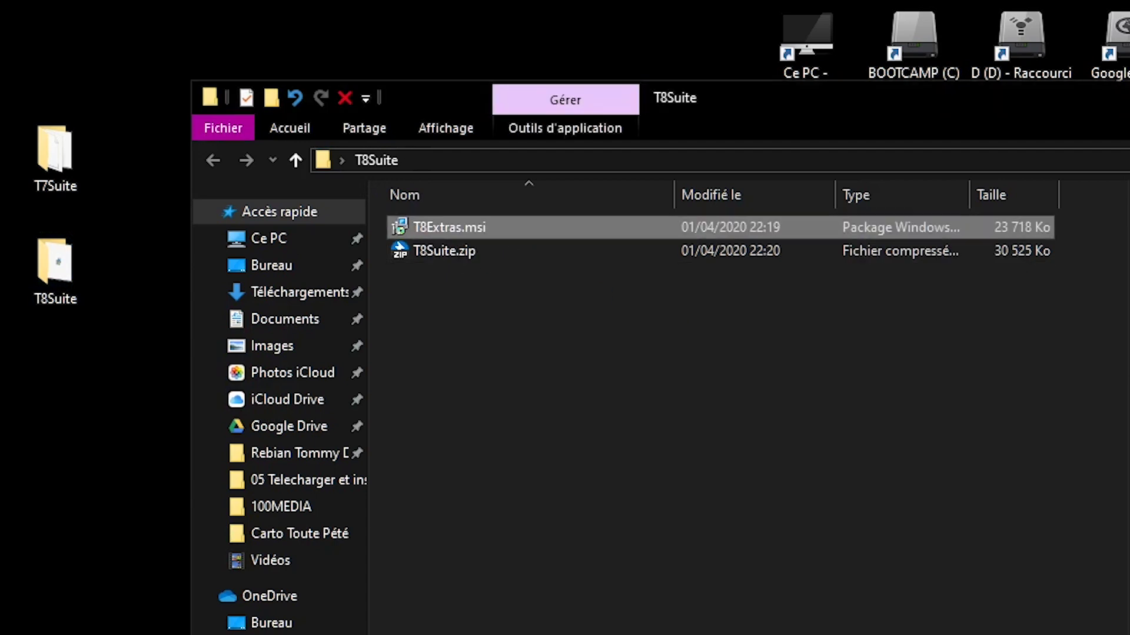
click(1070, 586)
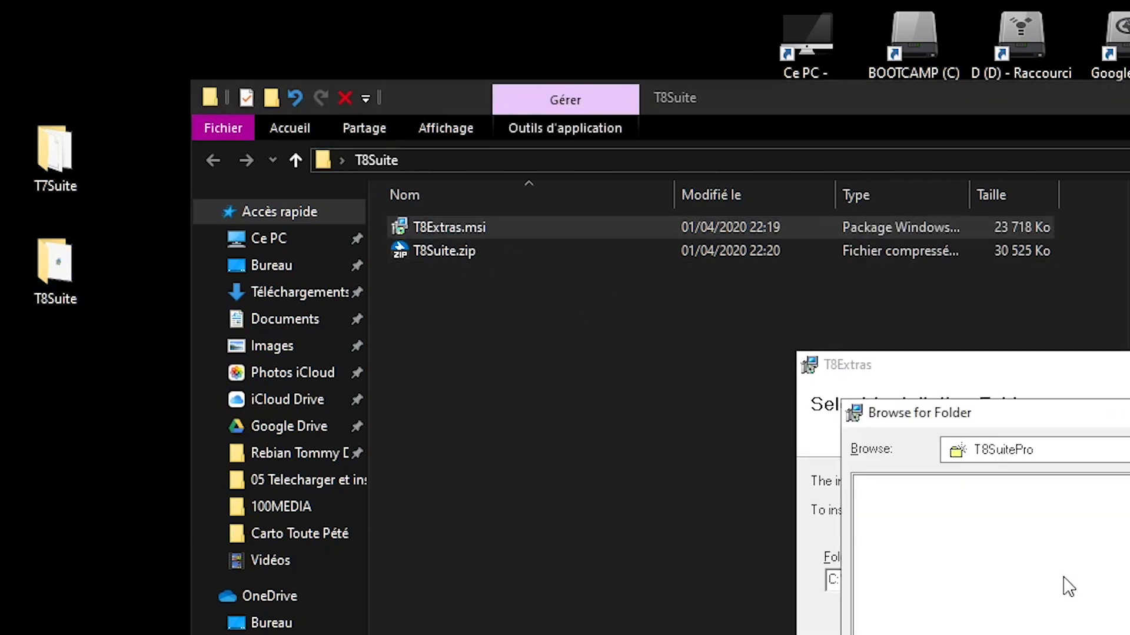
click(941, 600)
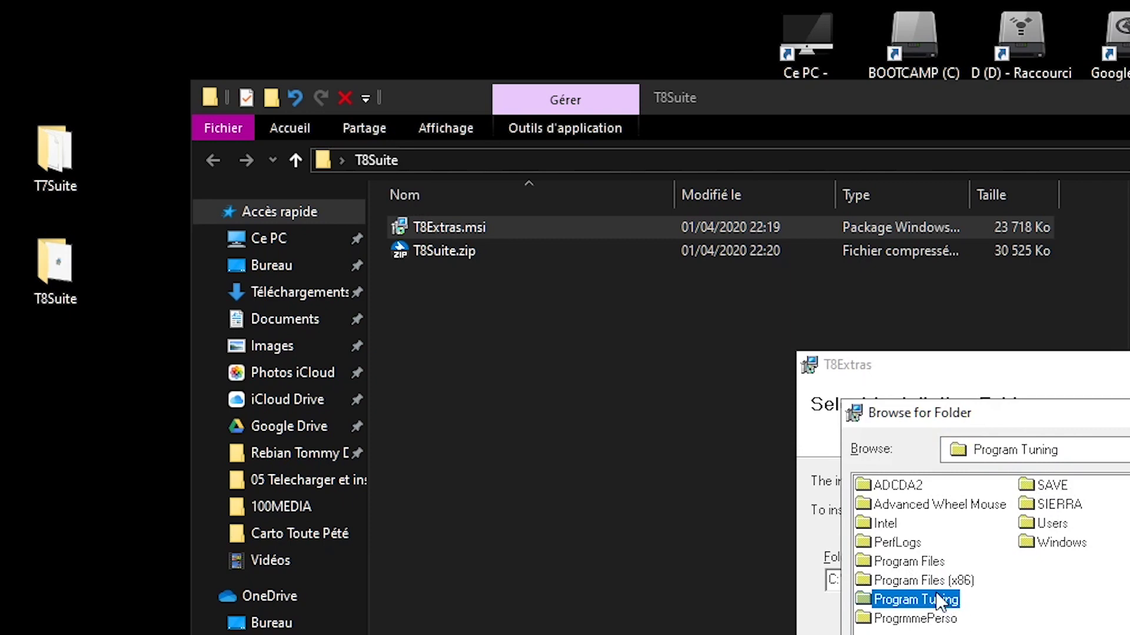
double_click(941, 599)
click(1121, 450)
text(T8Suite)
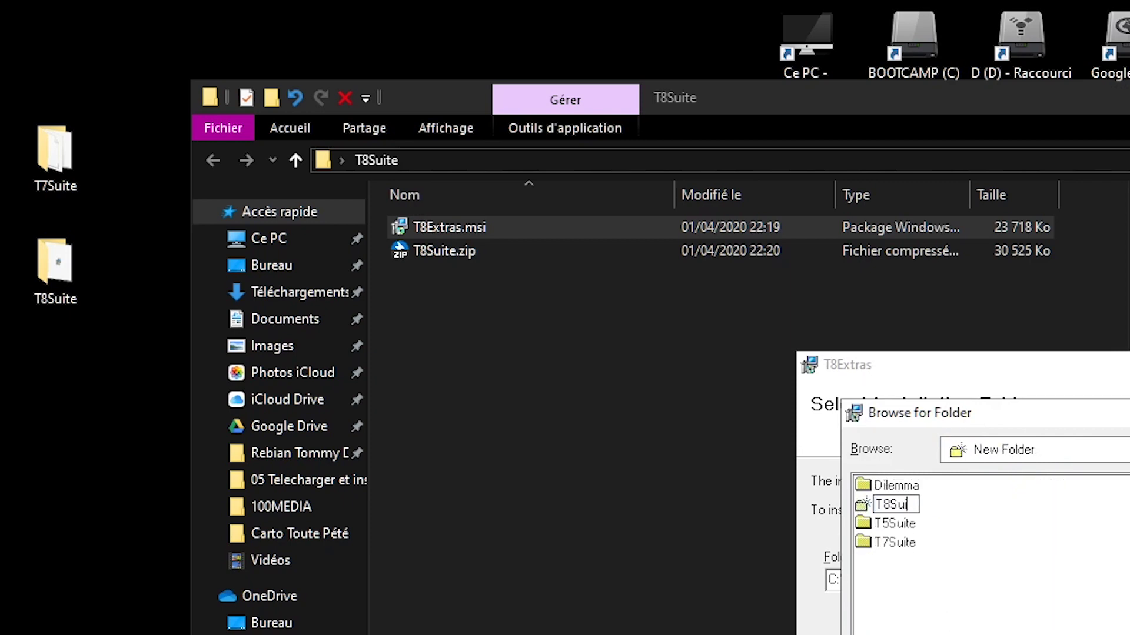
key(Return)
key(Return)
key(Return)
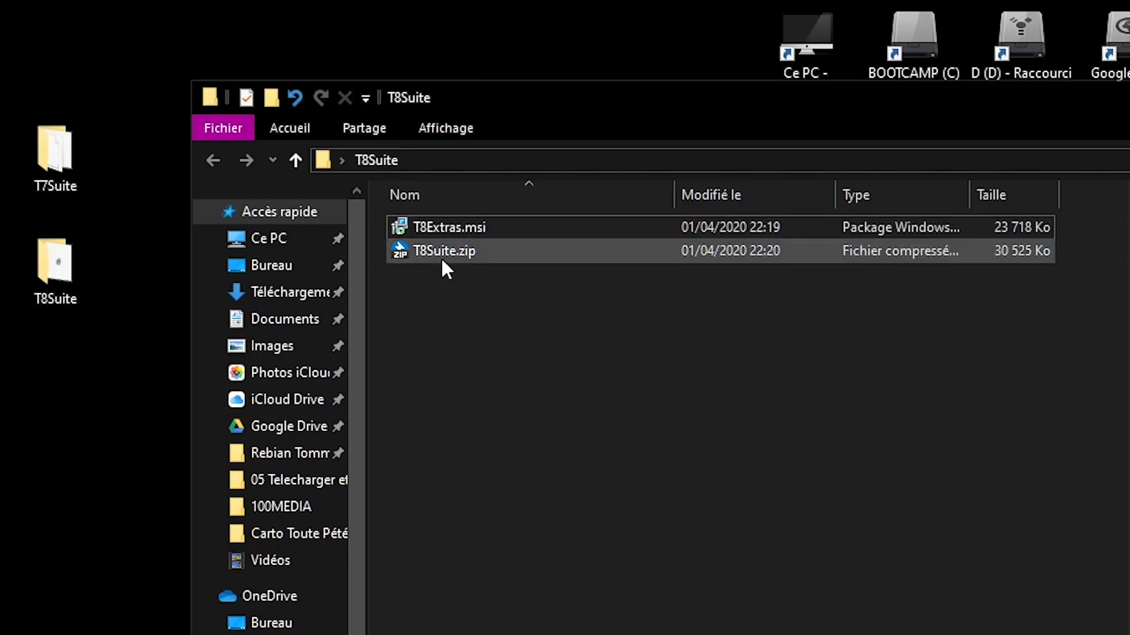
Step: Extract T8Suite.zip into its own folder and launch the extracted T8Suite.msi installer
double_click(443, 256)
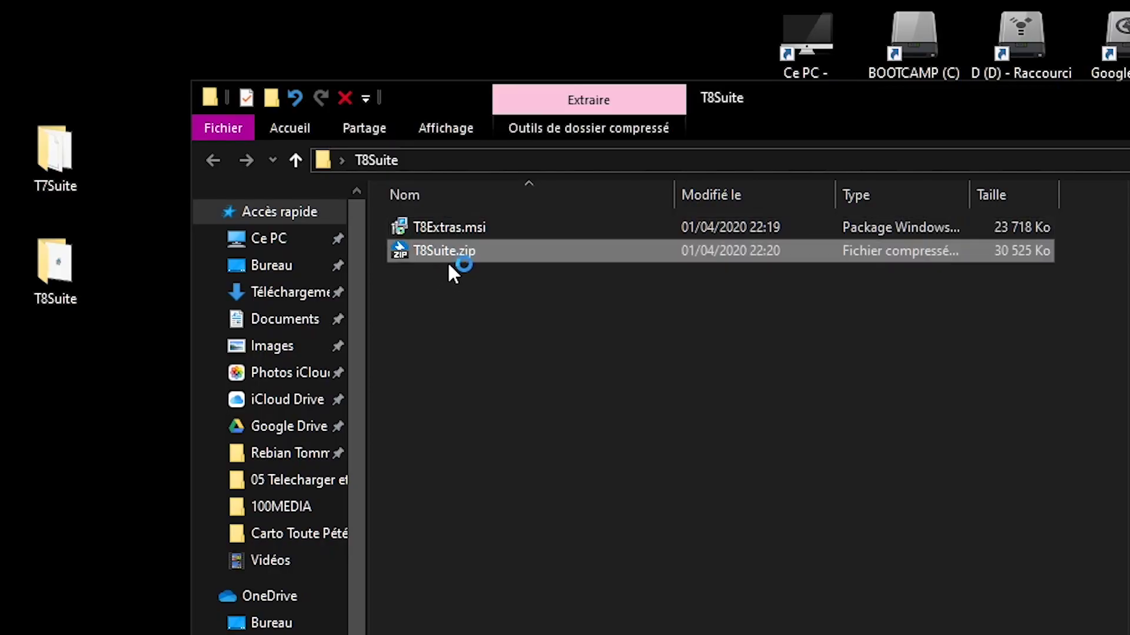
drag(1028, 559, 461, 421)
double_click(443, 321)
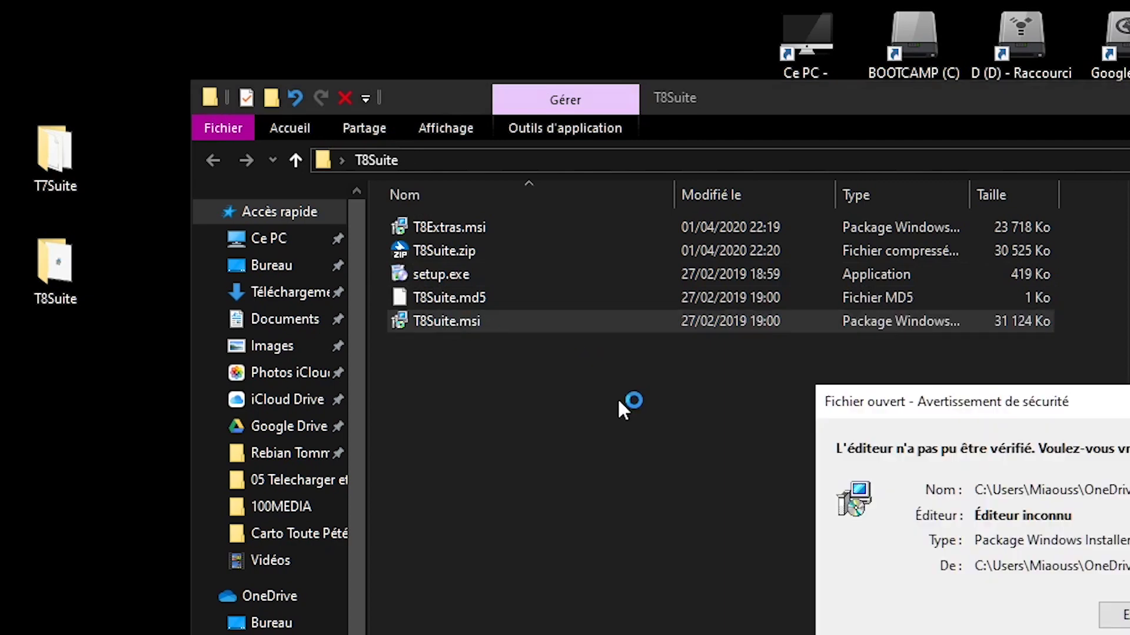
click(1121, 617)
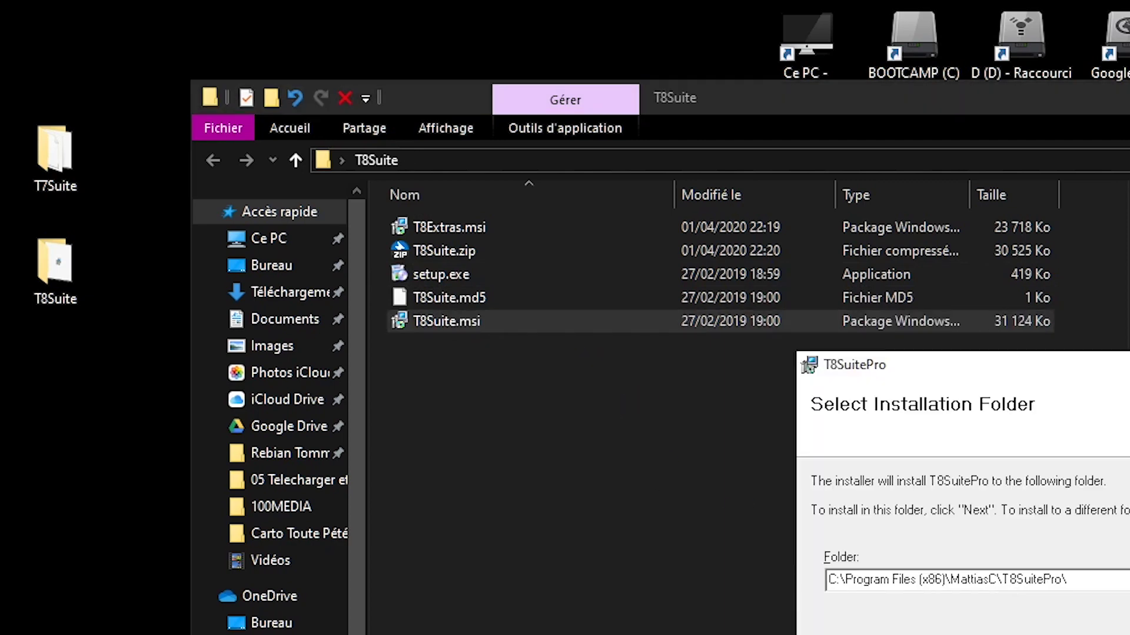
Step: Install T8SuitePro in the existing folder C:\Program Tuning\T8Suite
click(1126, 579)
click(1113, 455)
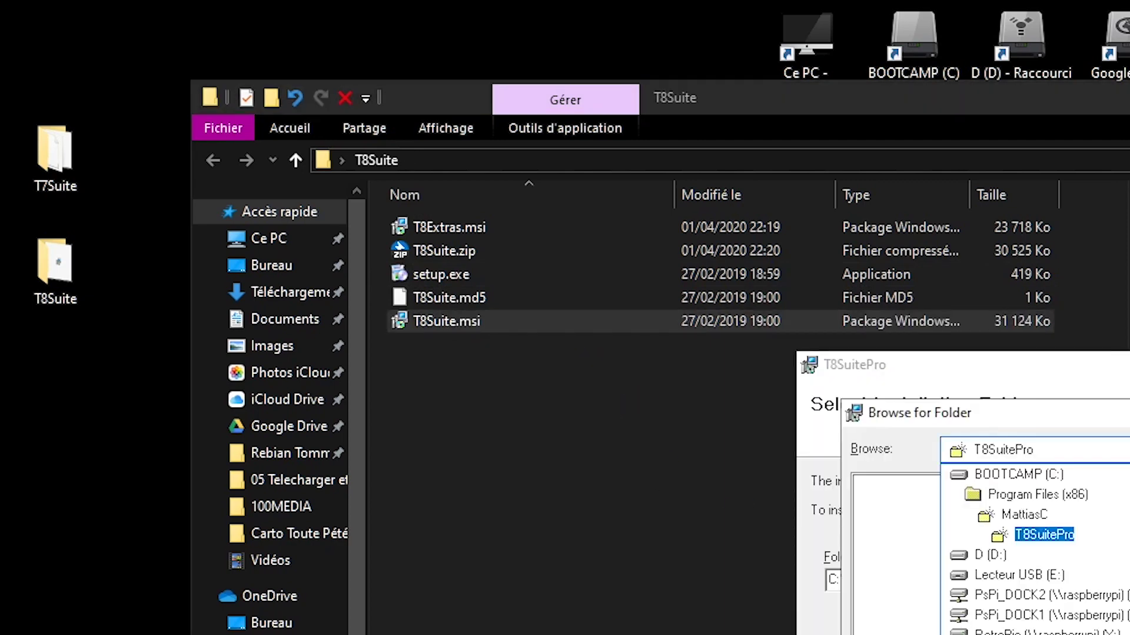
click(1012, 470)
double_click(910, 599)
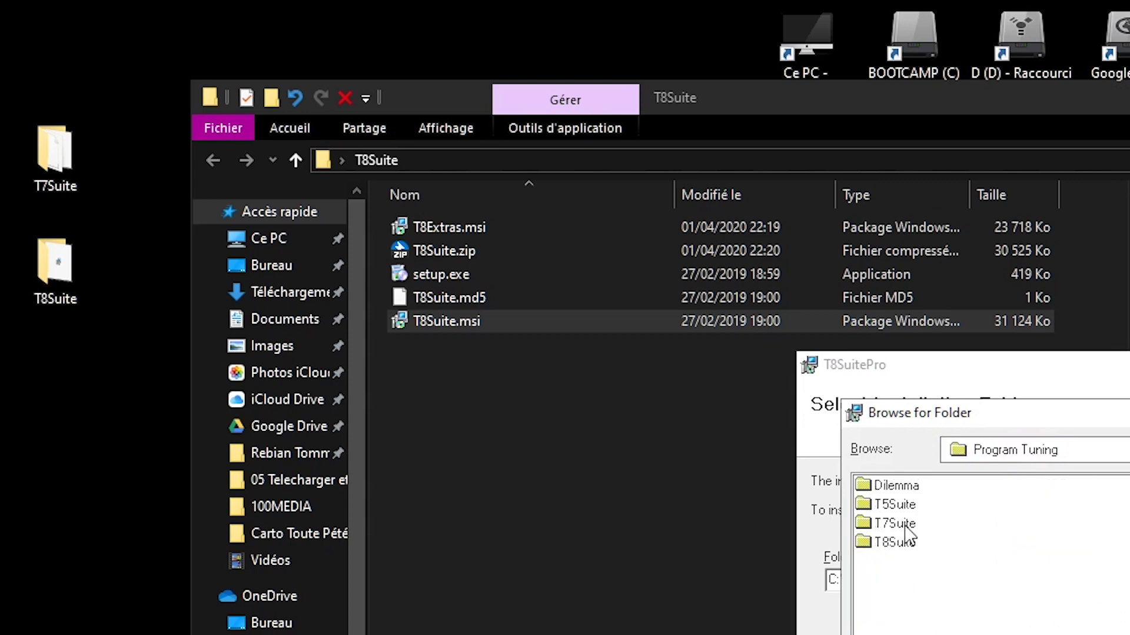
double_click(896, 541)
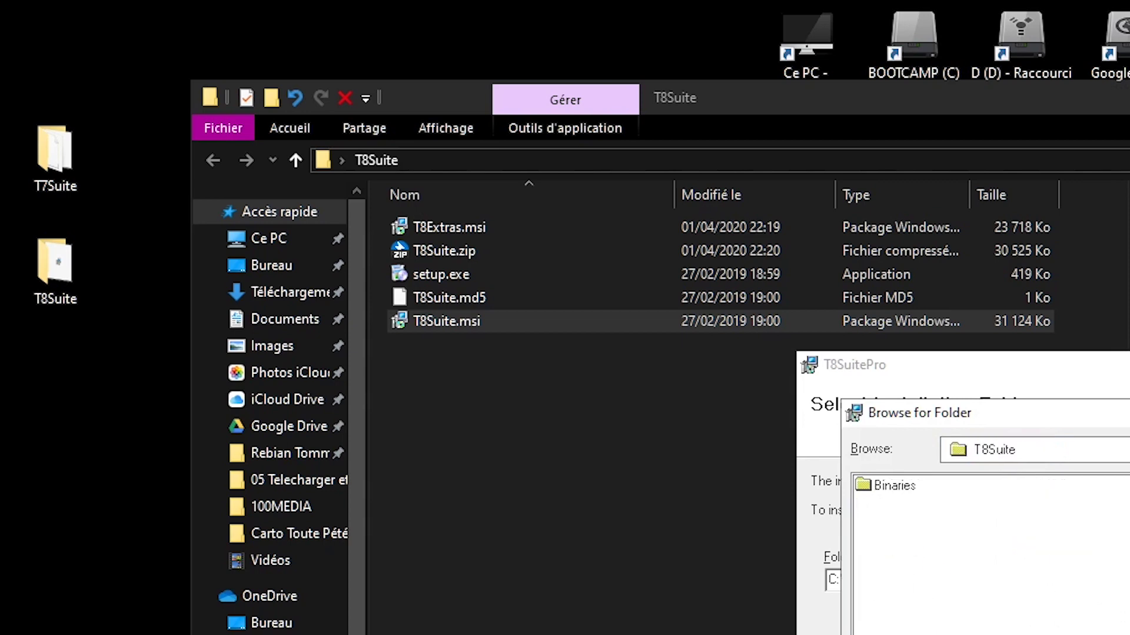
key(Return)
key(Return)
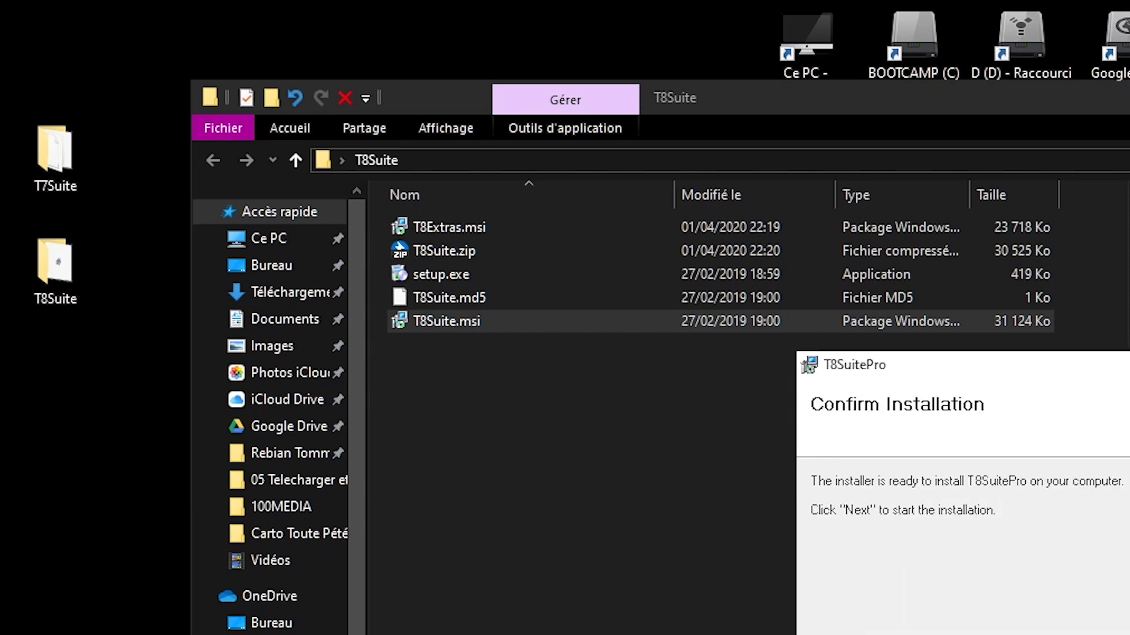
key(Return)
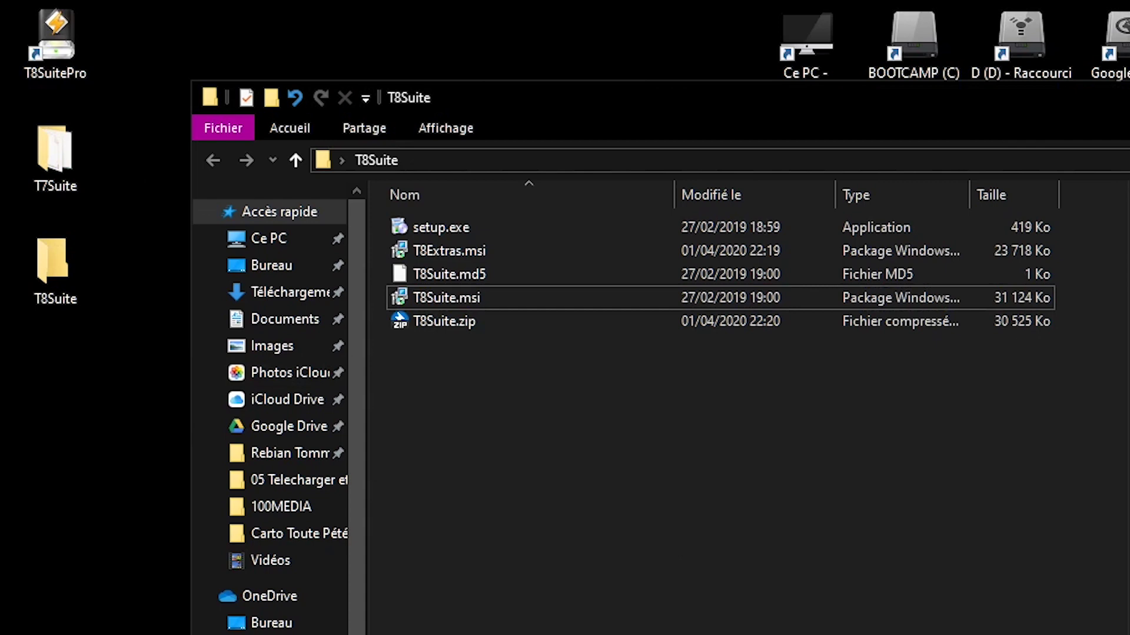
Step: Move the T8SuitePro desktop shortcut beside the T7Suite shortcut and launch T8SuitePro
key(alt+F4)
key(alt+F4)
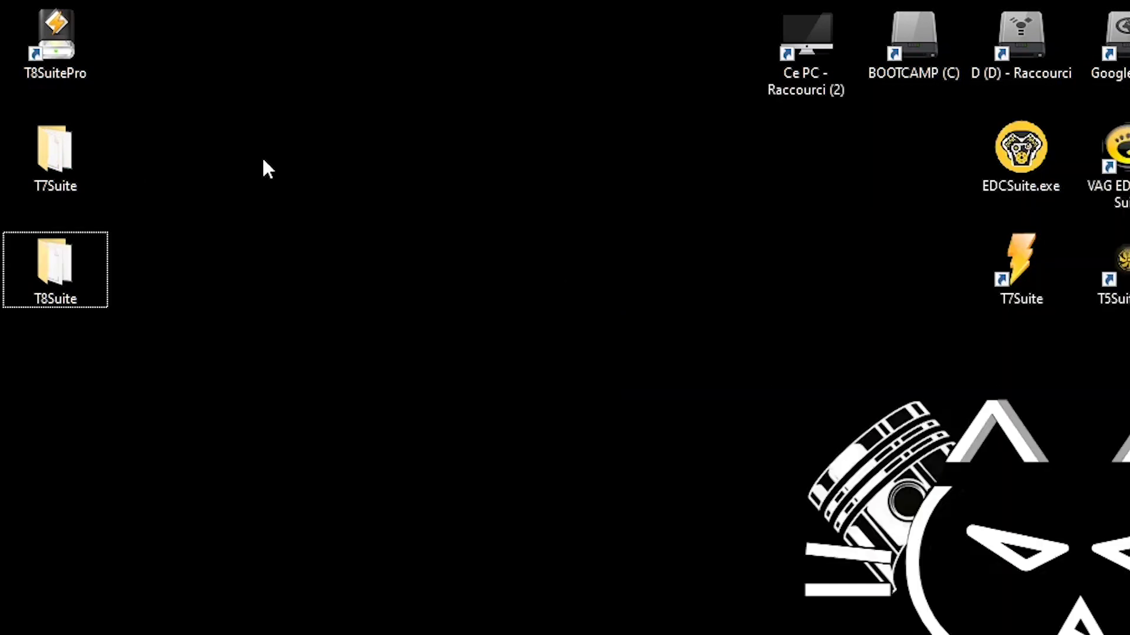
drag(68, 38, 958, 286)
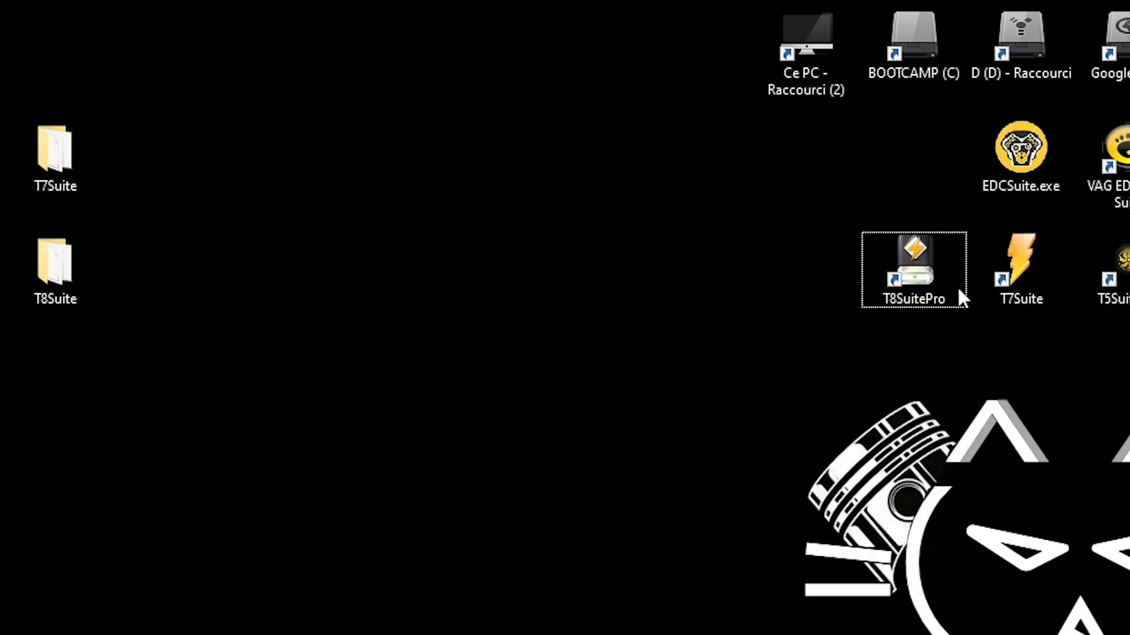
double_click(911, 260)
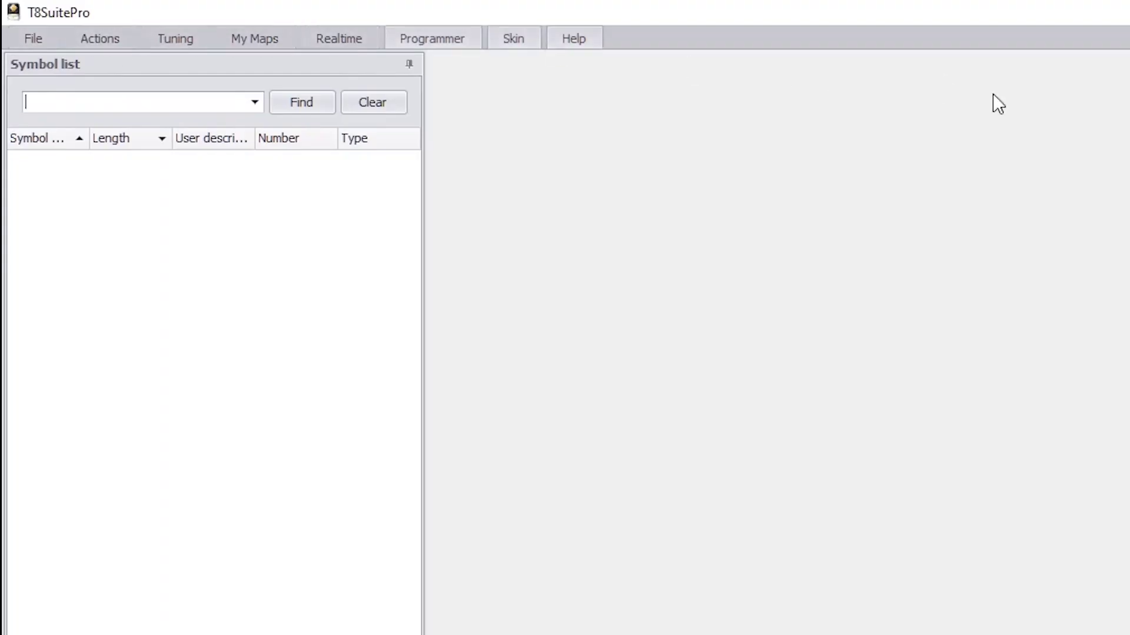
Step: Change the program's appearance to the Darkroom skin
click(509, 40)
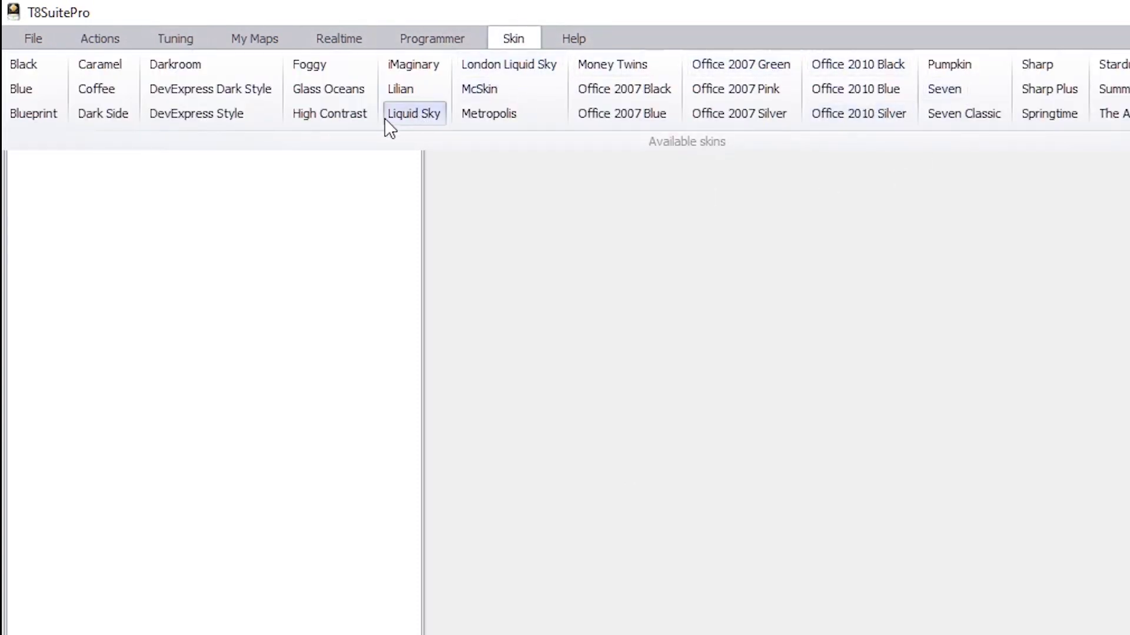
click(172, 69)
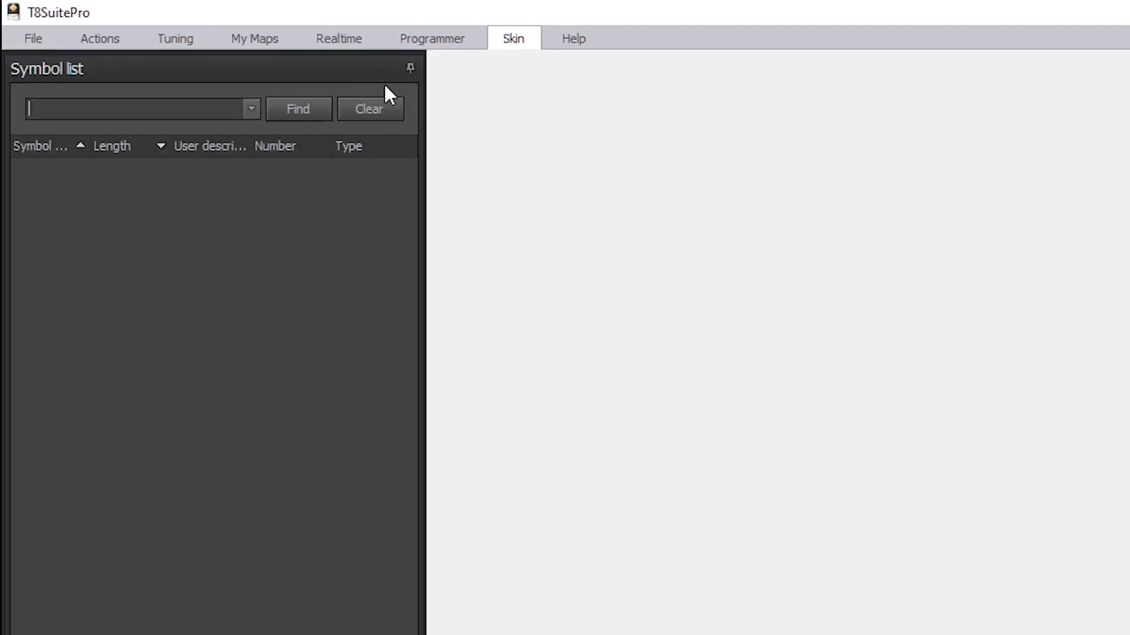
click(513, 39)
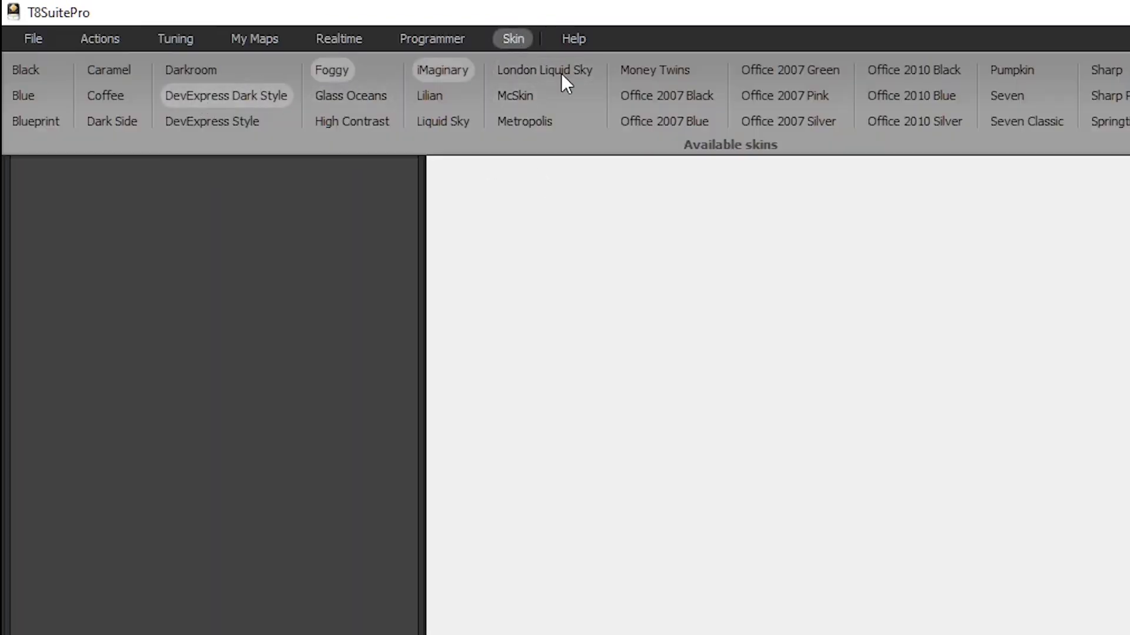
click(959, 71)
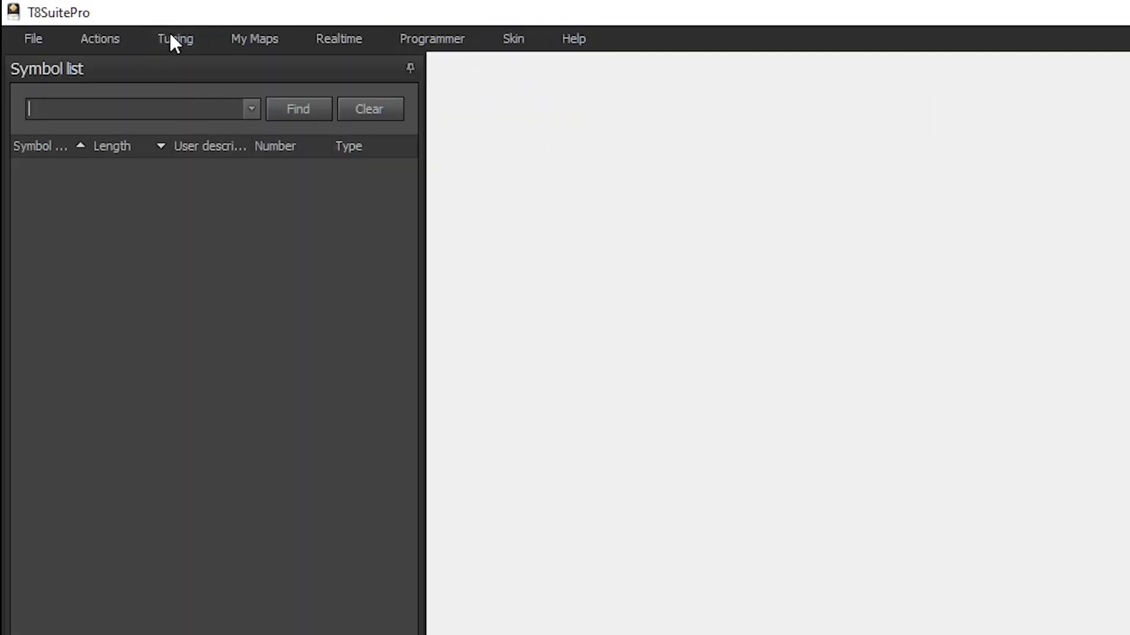
Step: Start opening a binary file, browse to C:\Program Tuning\T8Suite and check its TuningPacks folder
click(179, 37)
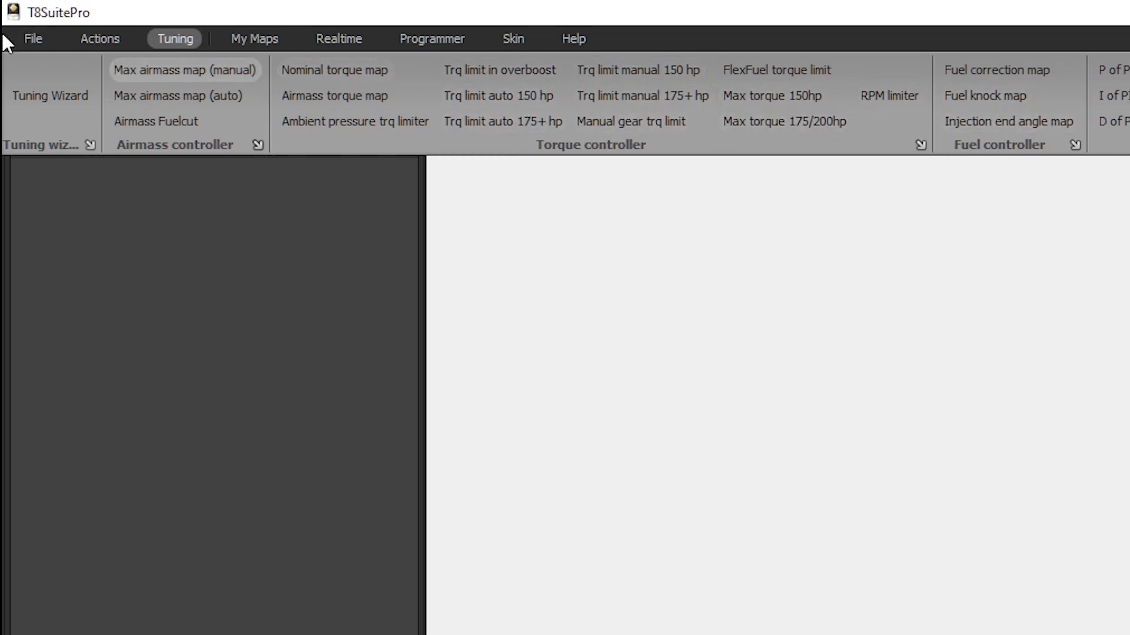
click(31, 38)
click(30, 72)
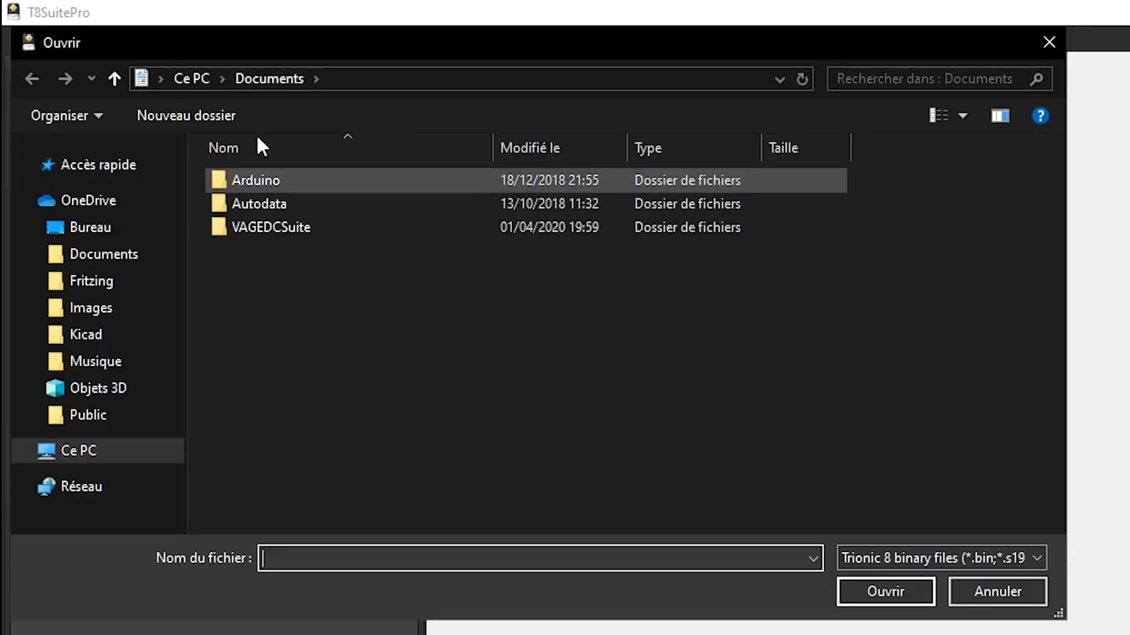
click(89, 192)
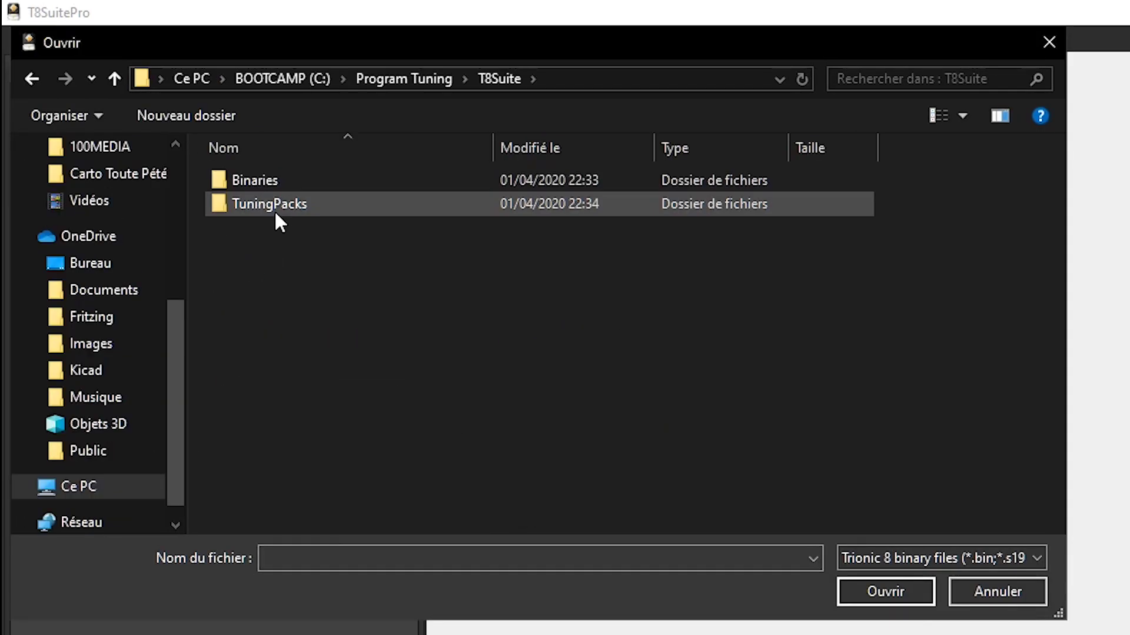
click(274, 207)
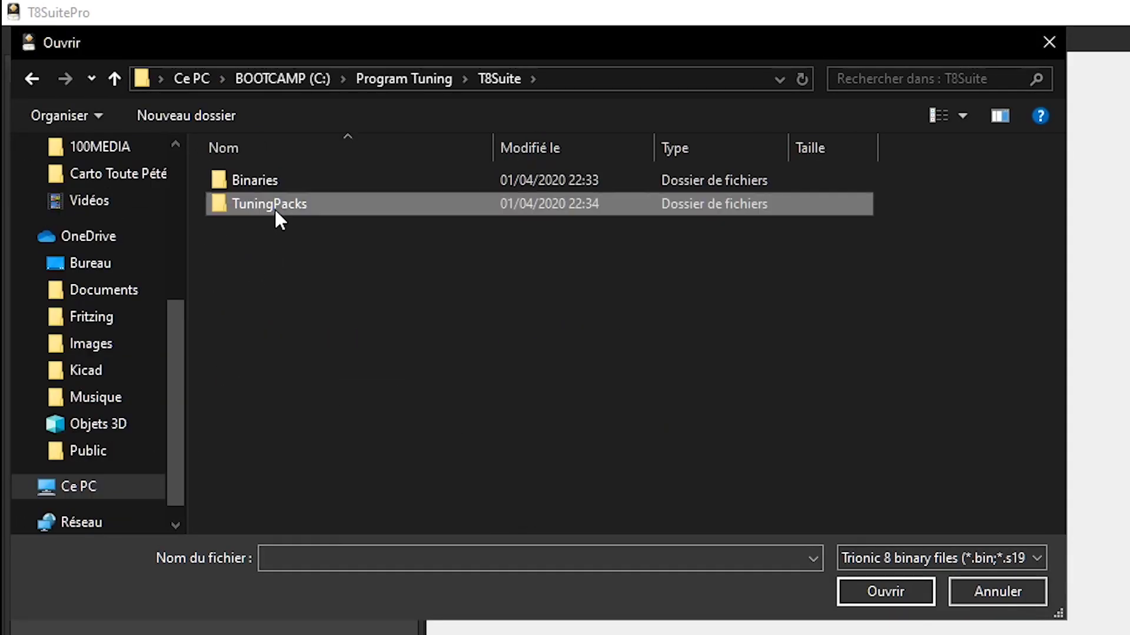
double_click(274, 208)
key(BackSpace)
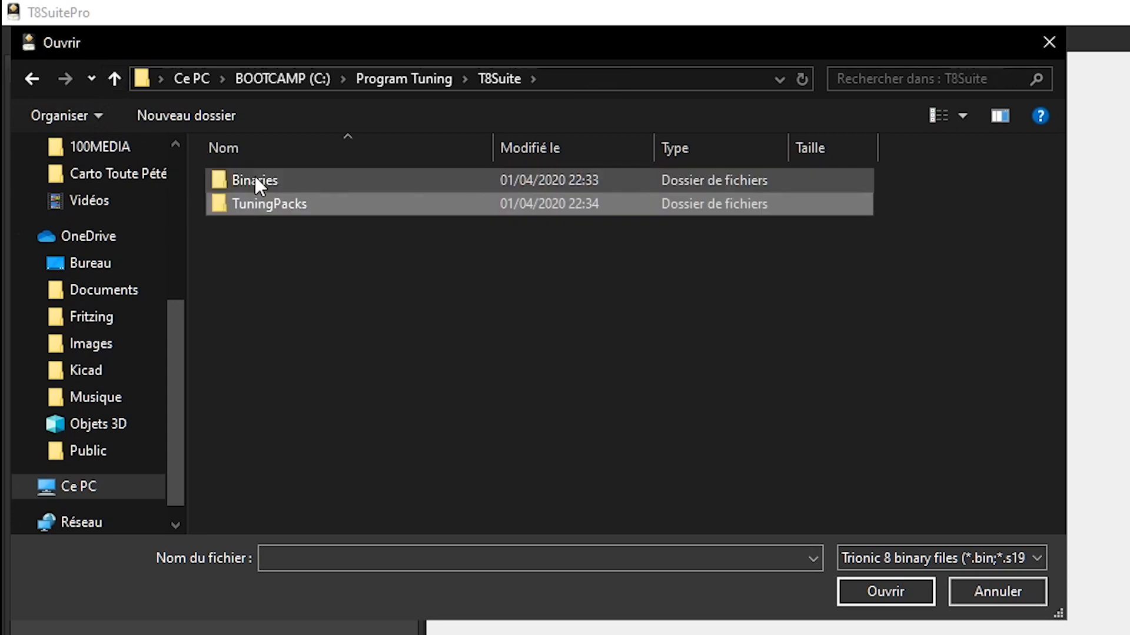
Step: Open the binary file 55567225_FC0N_C_FMEP_90_FIEF_80h.BIN from the T8Suite Binaries folder
double_click(257, 180)
scroll(436, 347, down, 2)
scroll(401, 350, down, 15)
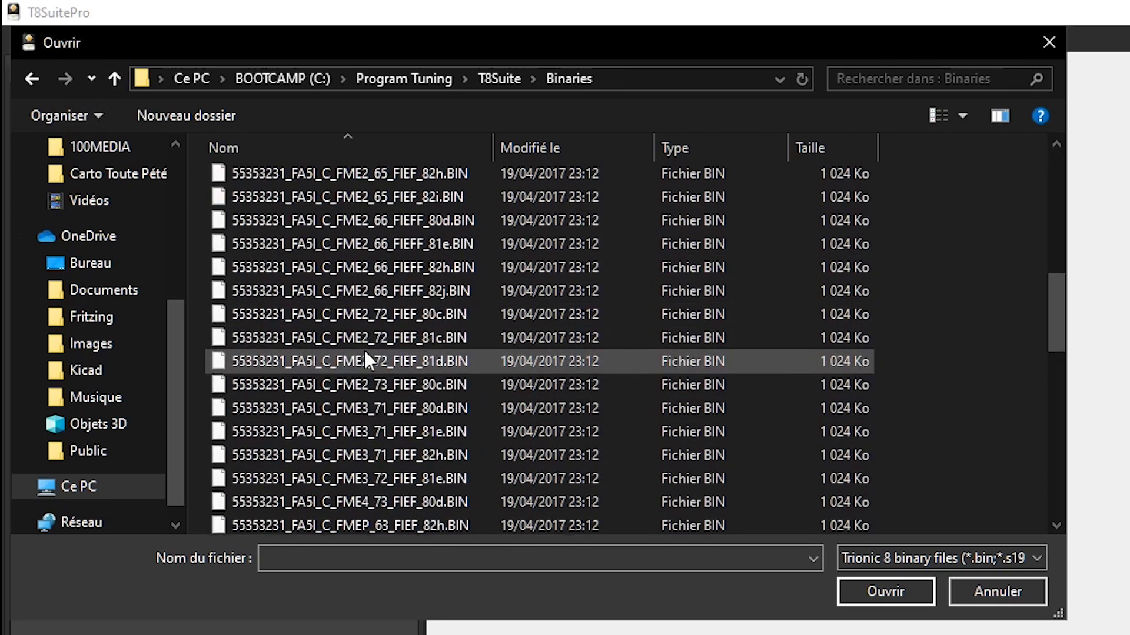
click(362, 334)
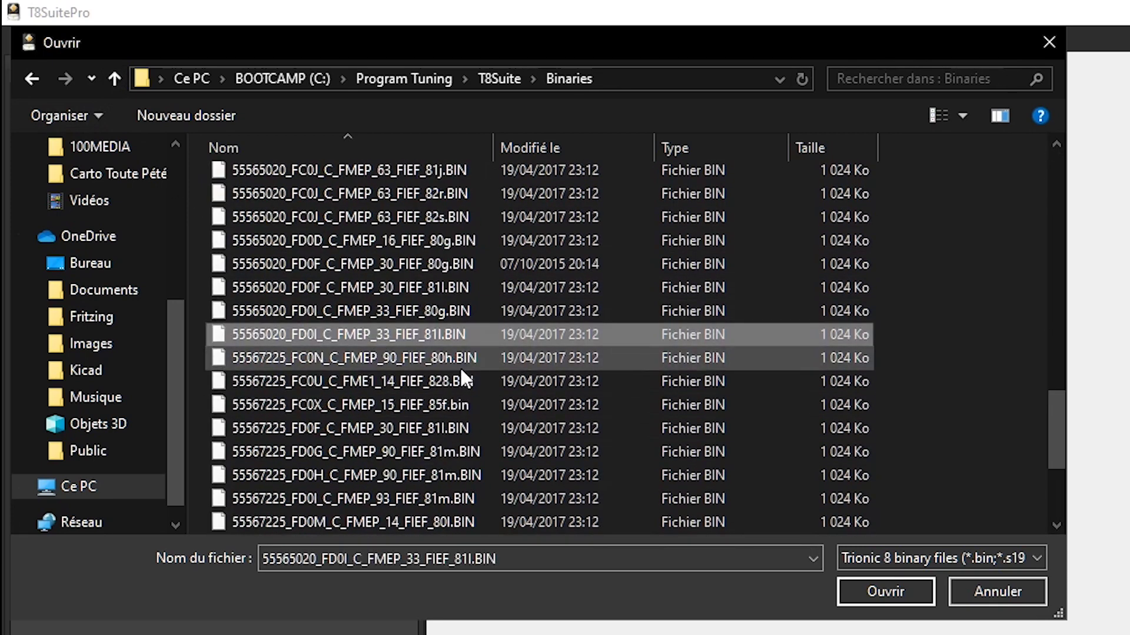
click(416, 359)
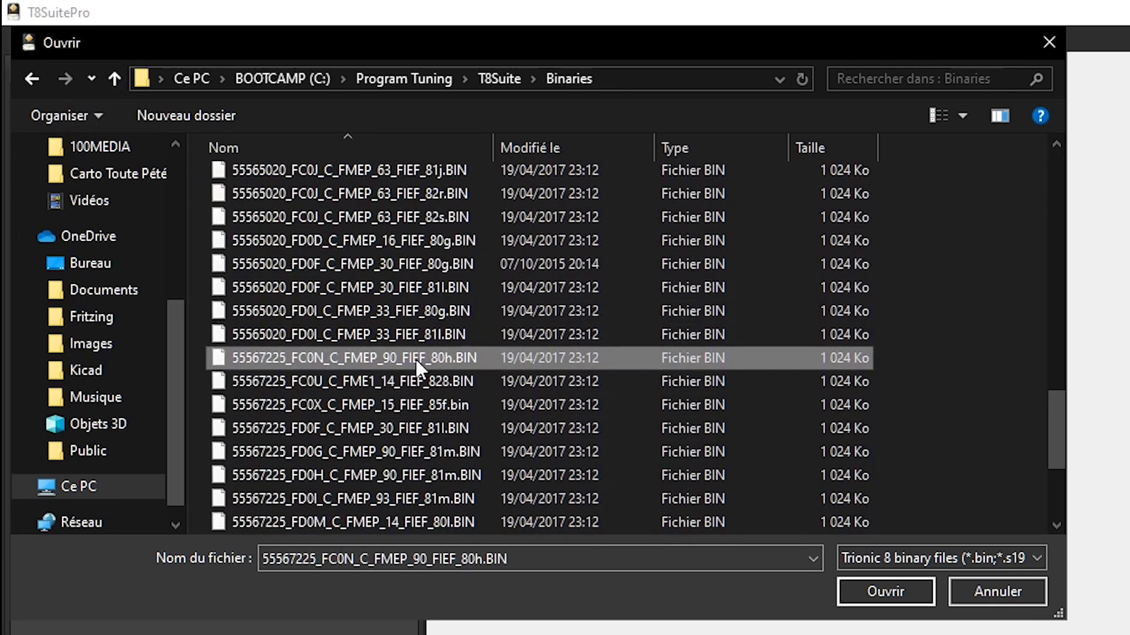
click(887, 589)
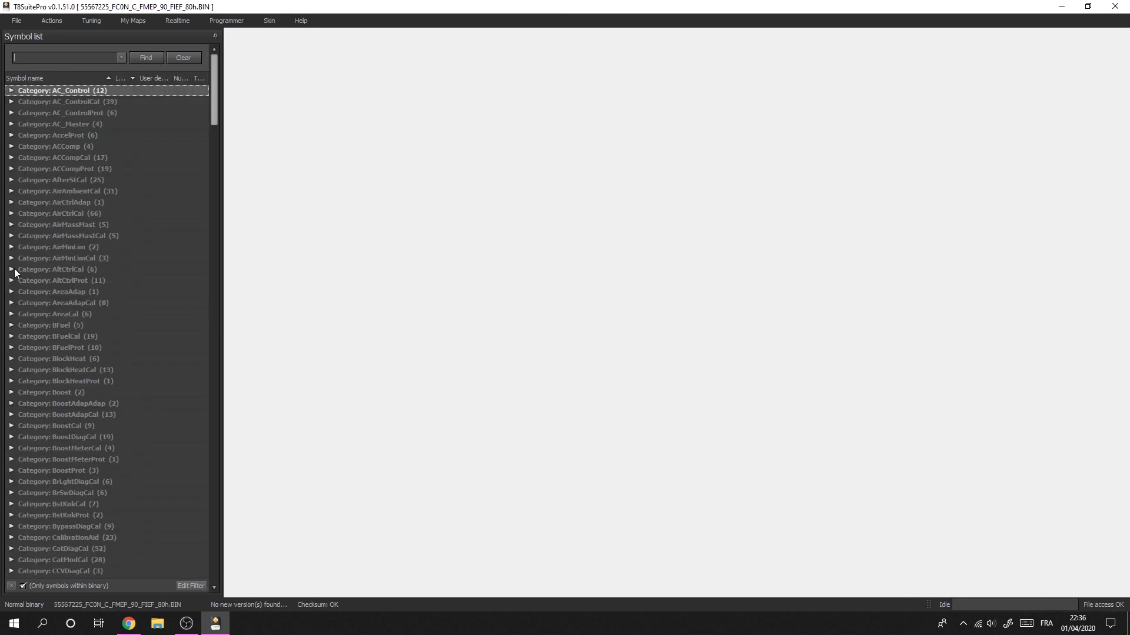
Step: Review the general action, tuning, My Maps, realtime and ECU programmer commands available for the loaded binary
click(52, 21)
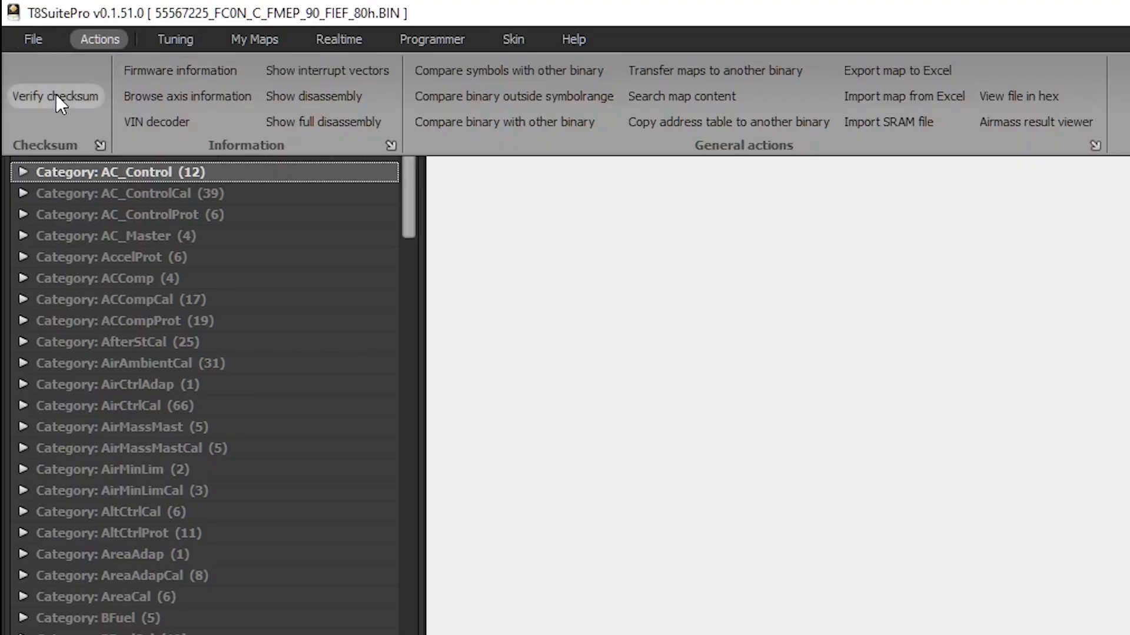
click(164, 40)
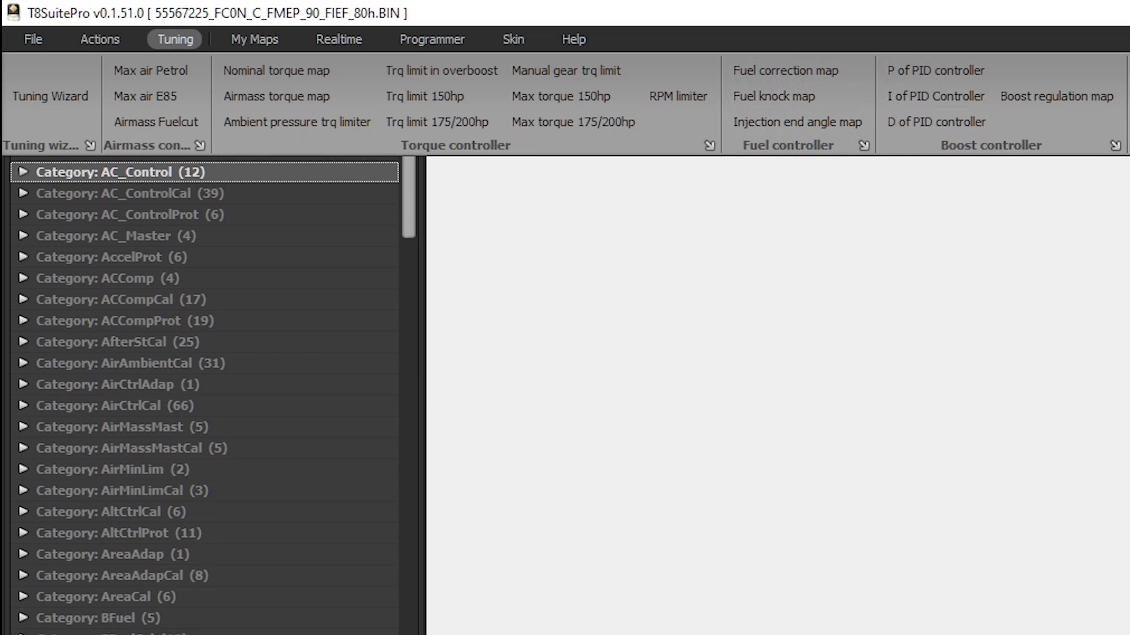
click(247, 39)
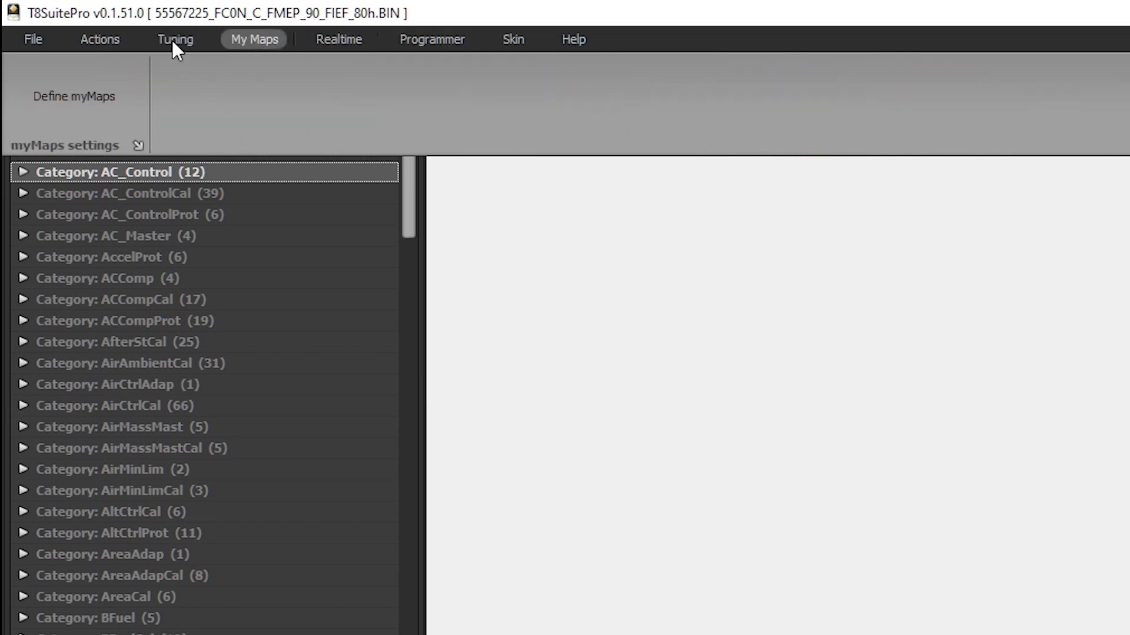
click(348, 37)
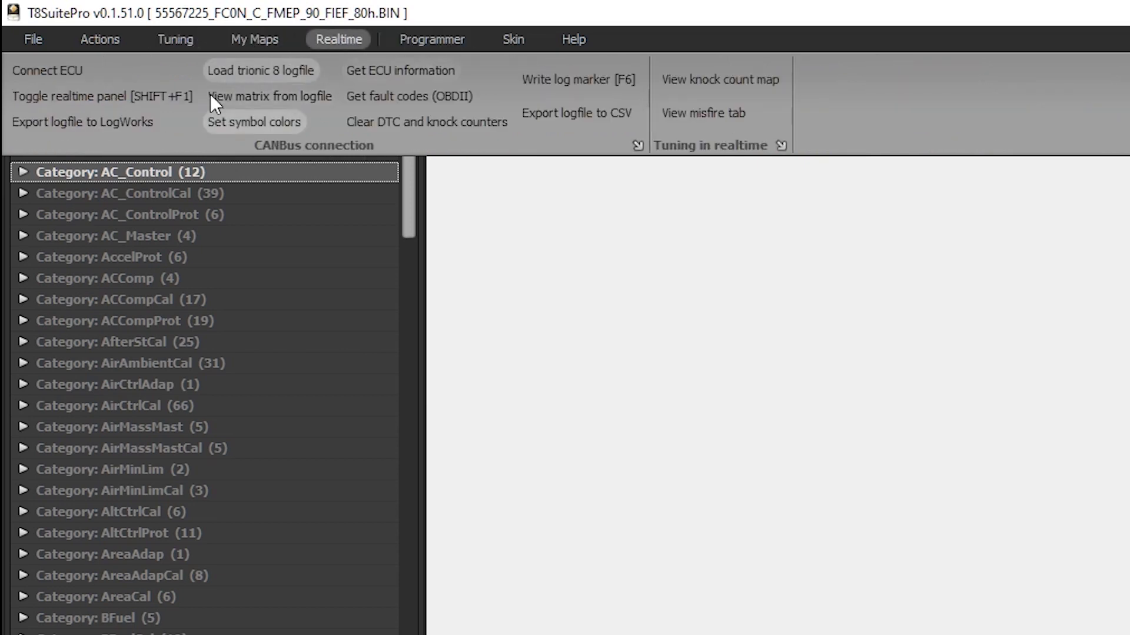
click(436, 43)
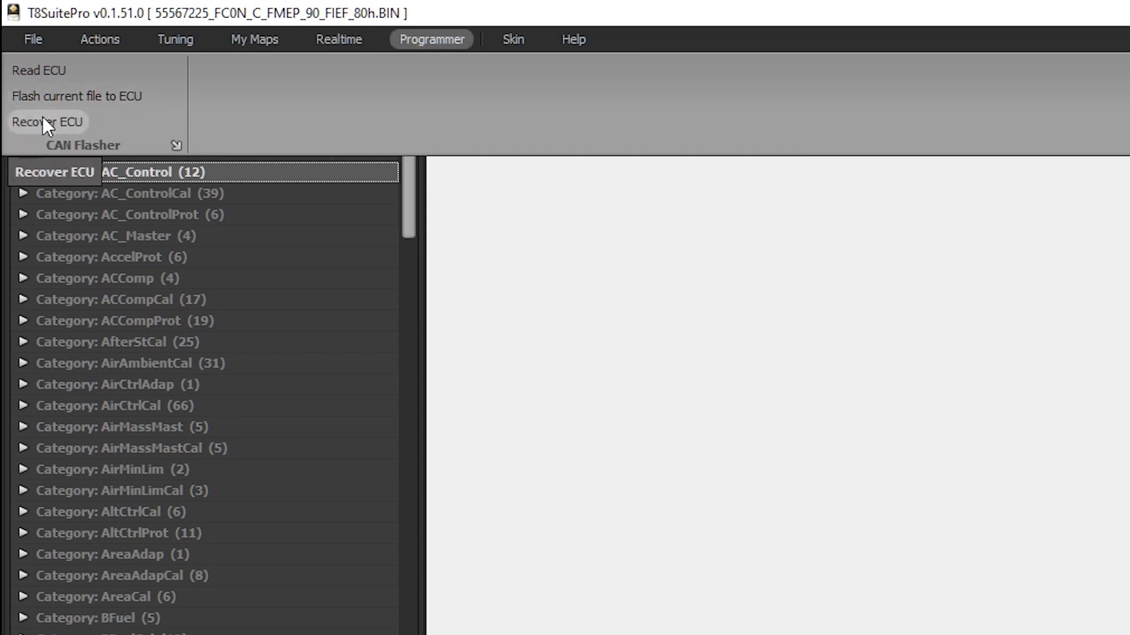
click(511, 38)
click(411, 40)
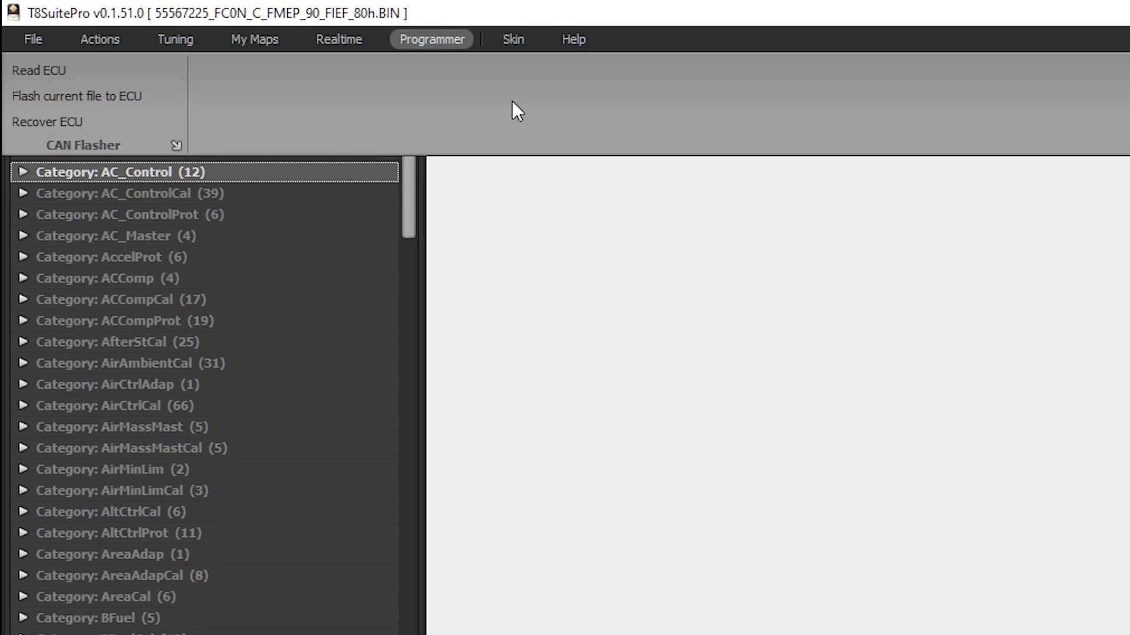
scroll(353, 80, down, 1)
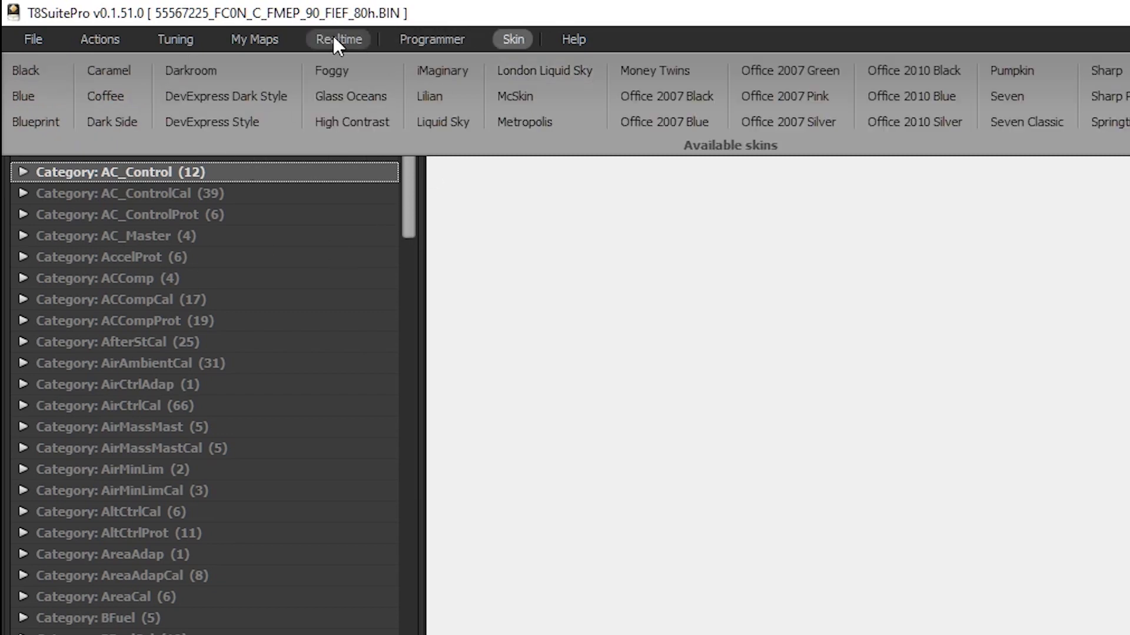
click(333, 38)
click(270, 38)
click(152, 42)
click(277, 42)
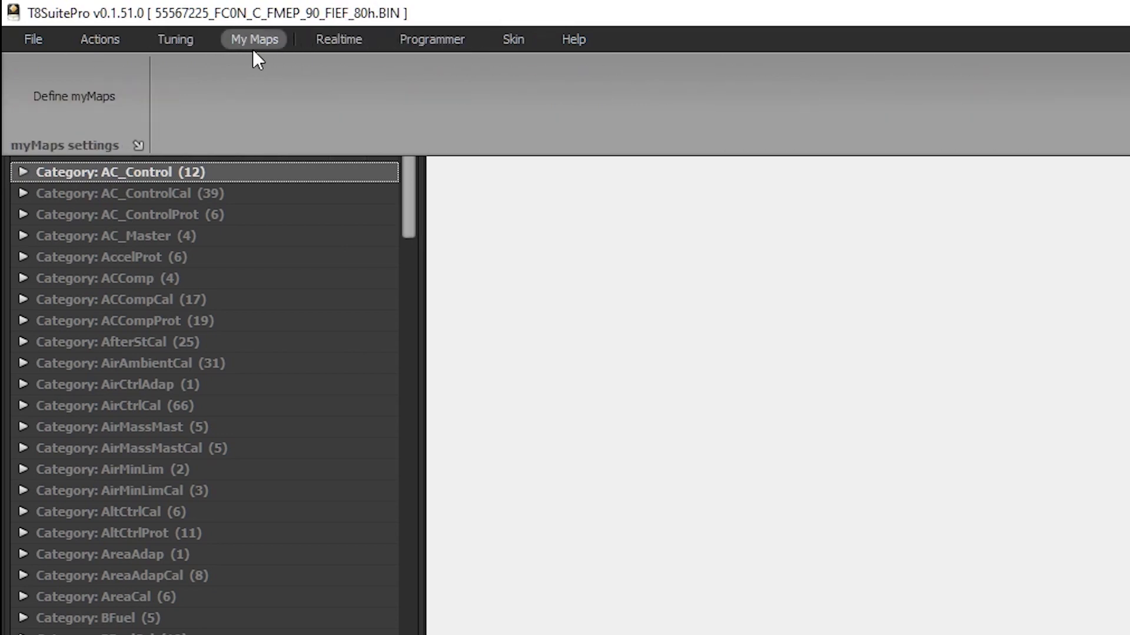
Step: Try to open the Max air E85 map from the airmass tuning maps
click(175, 42)
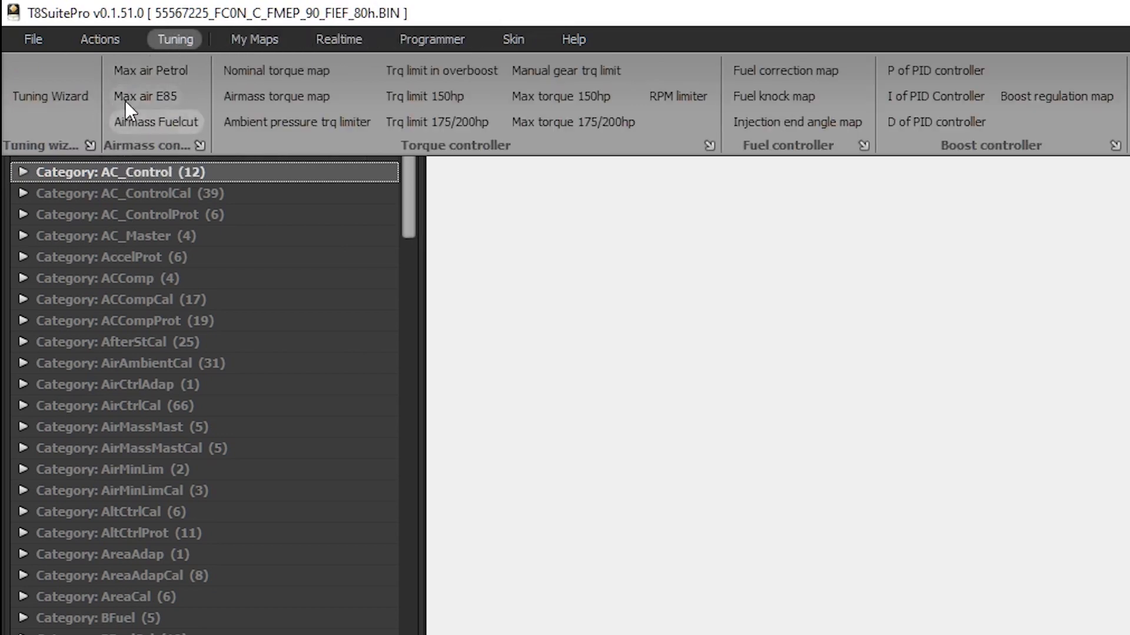
click(144, 95)
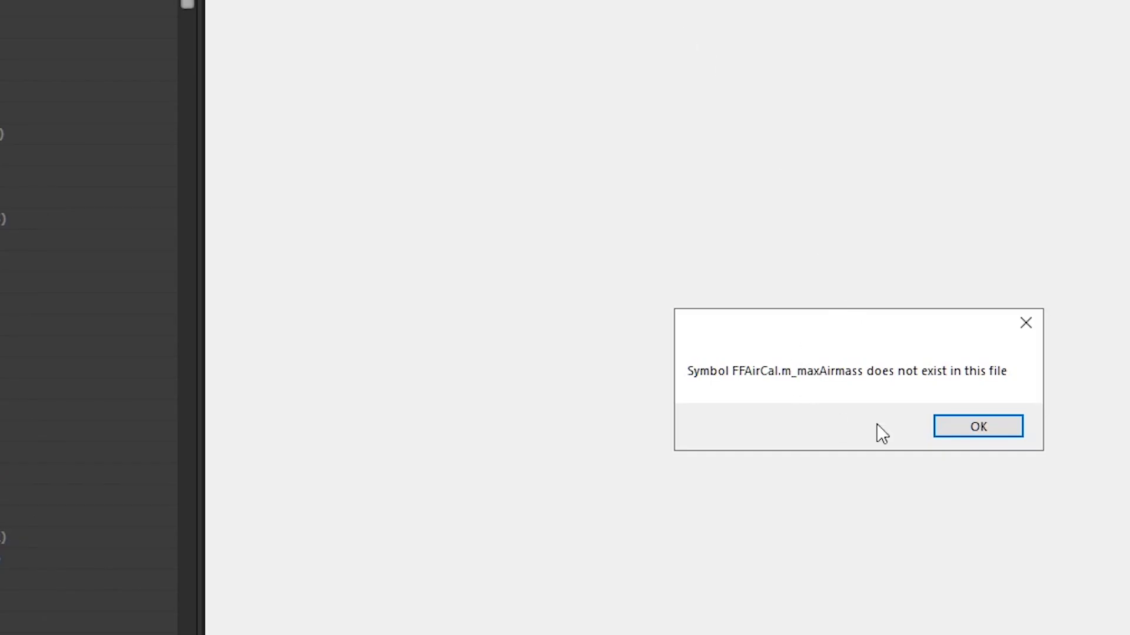
click(1024, 324)
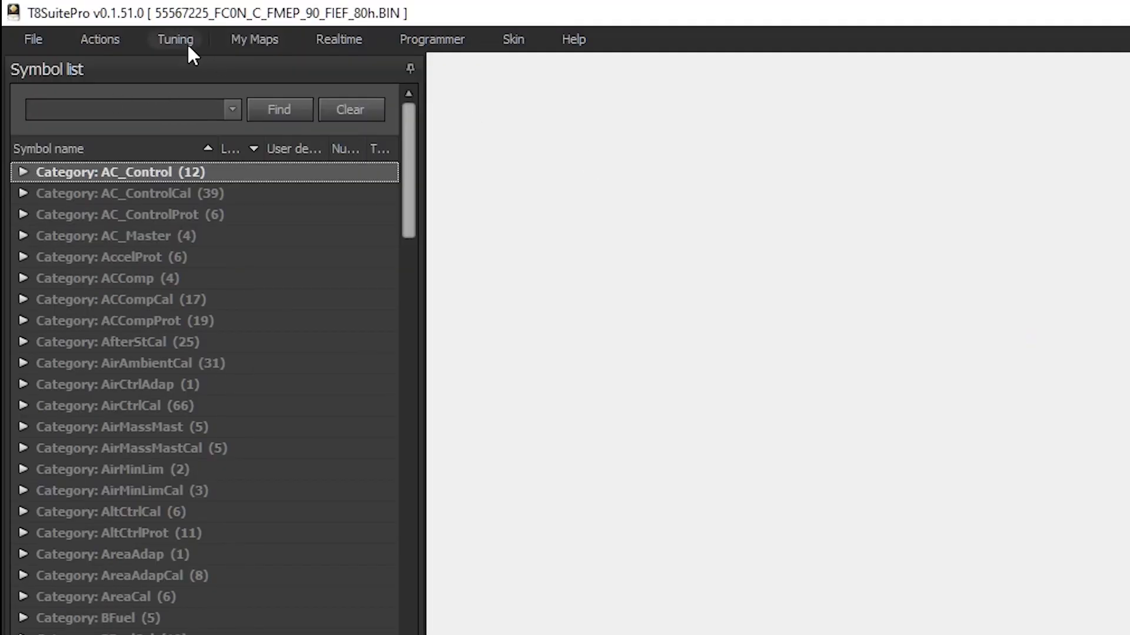
click(176, 41)
click(99, 38)
click(31, 40)
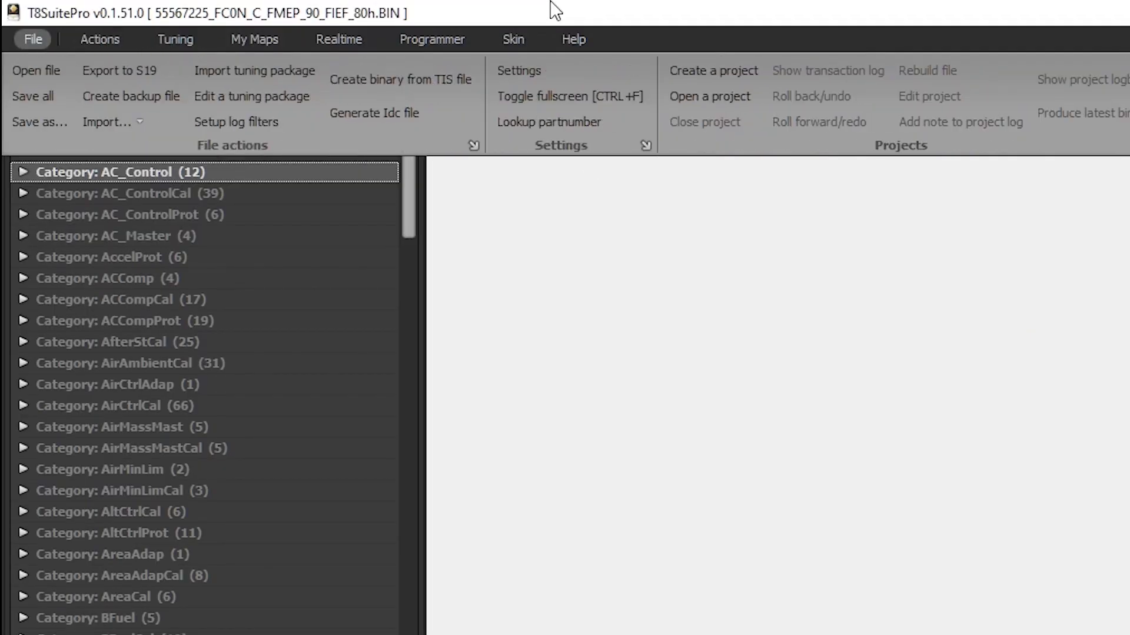
Step: Open the T8Suite user manual and skim its pages on the symbol list, application settings and actions
click(578, 41)
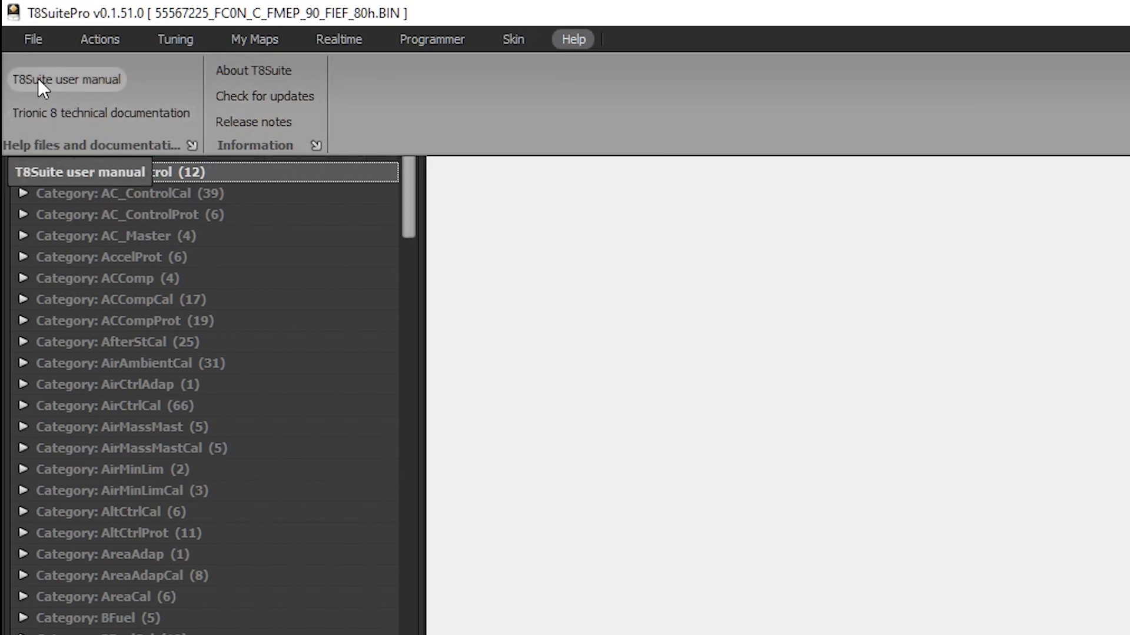
click(71, 77)
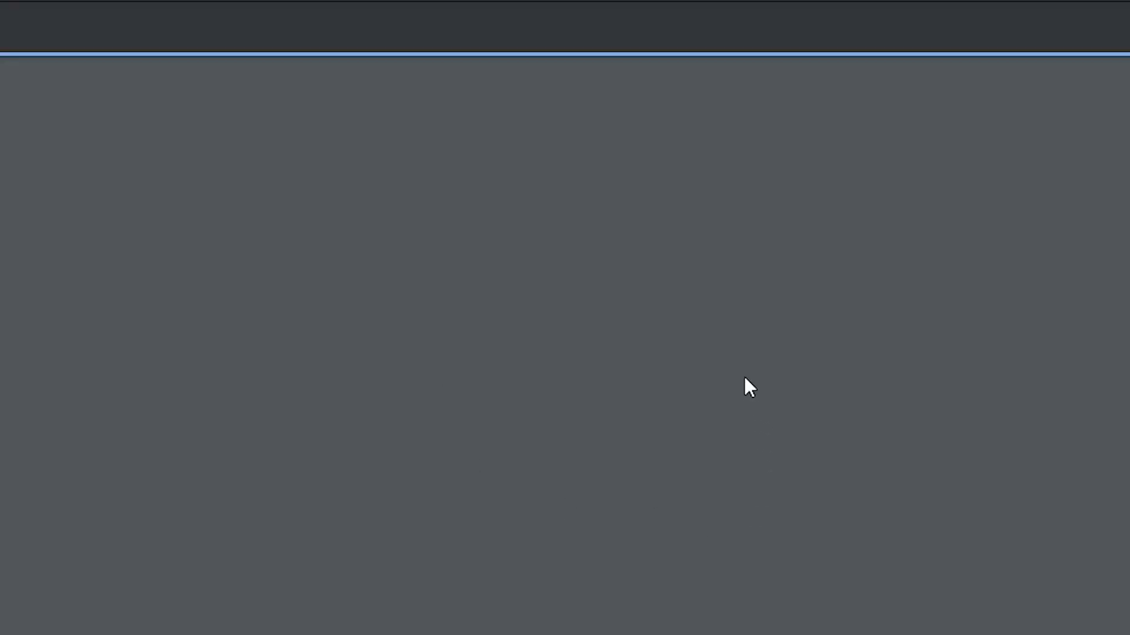
scroll(783, 443, down, 20)
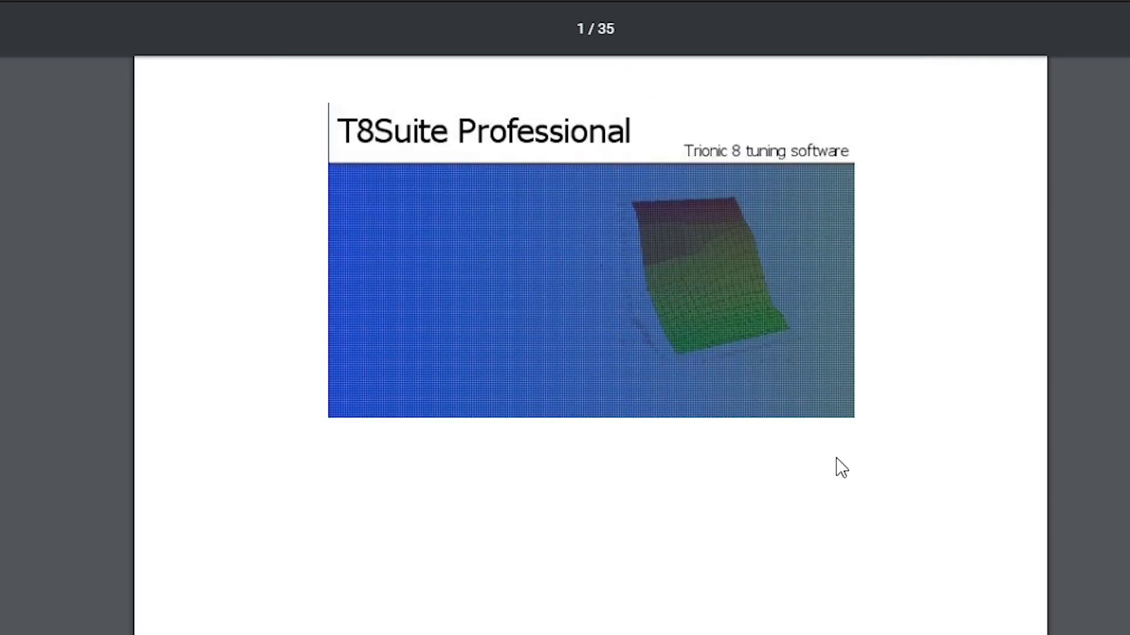
scroll(666, 550, down, 20)
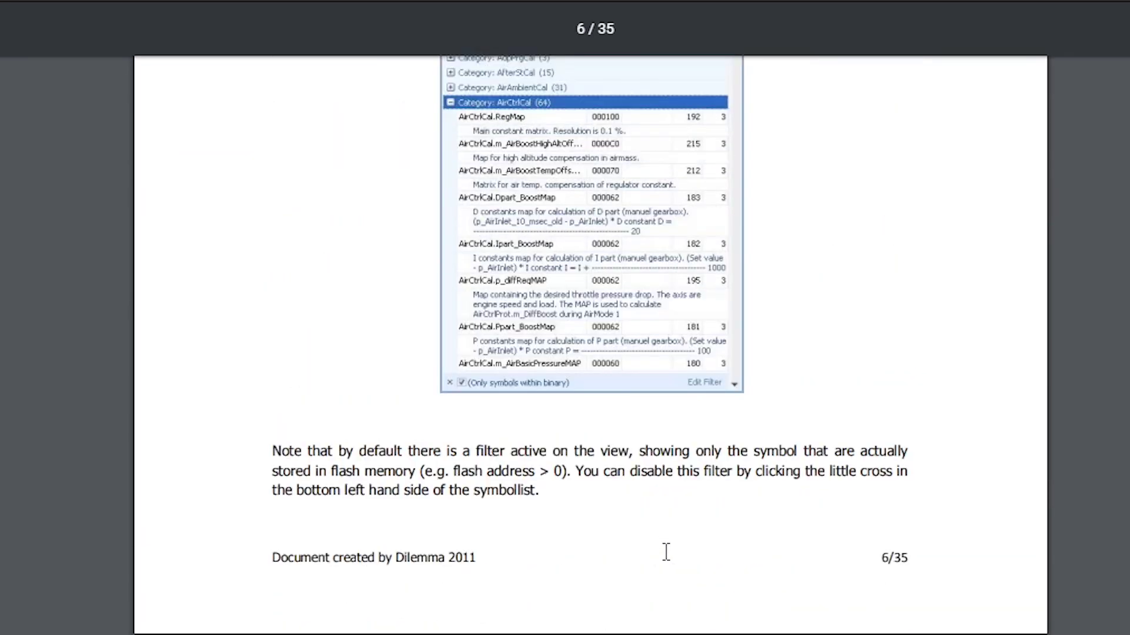
scroll(666, 561, down, 20)
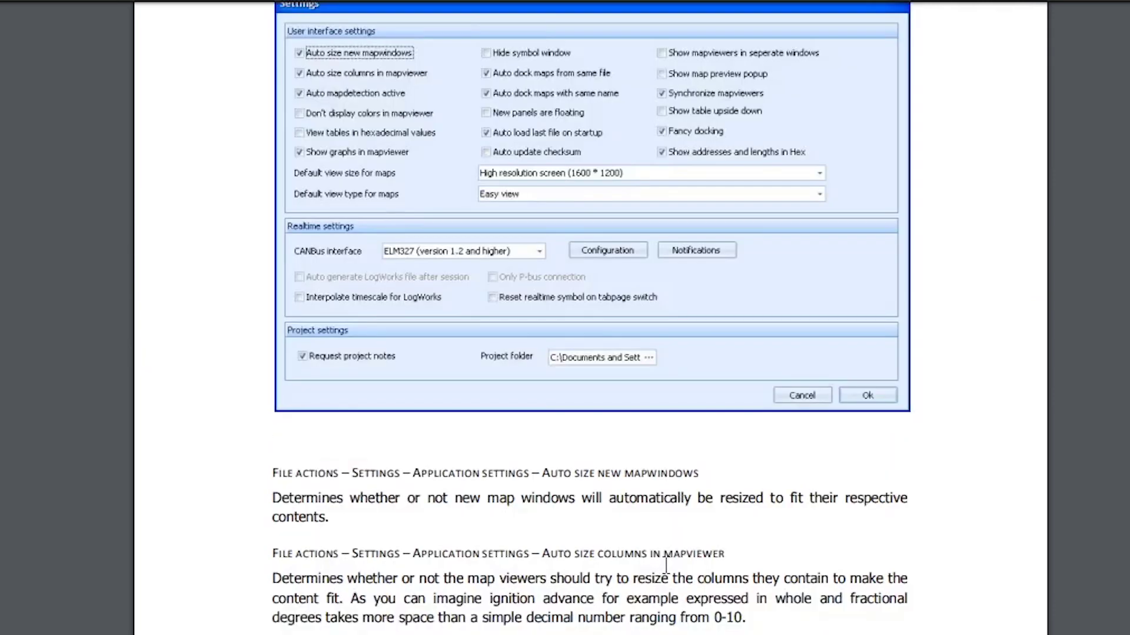
scroll(675, 568, down, 20)
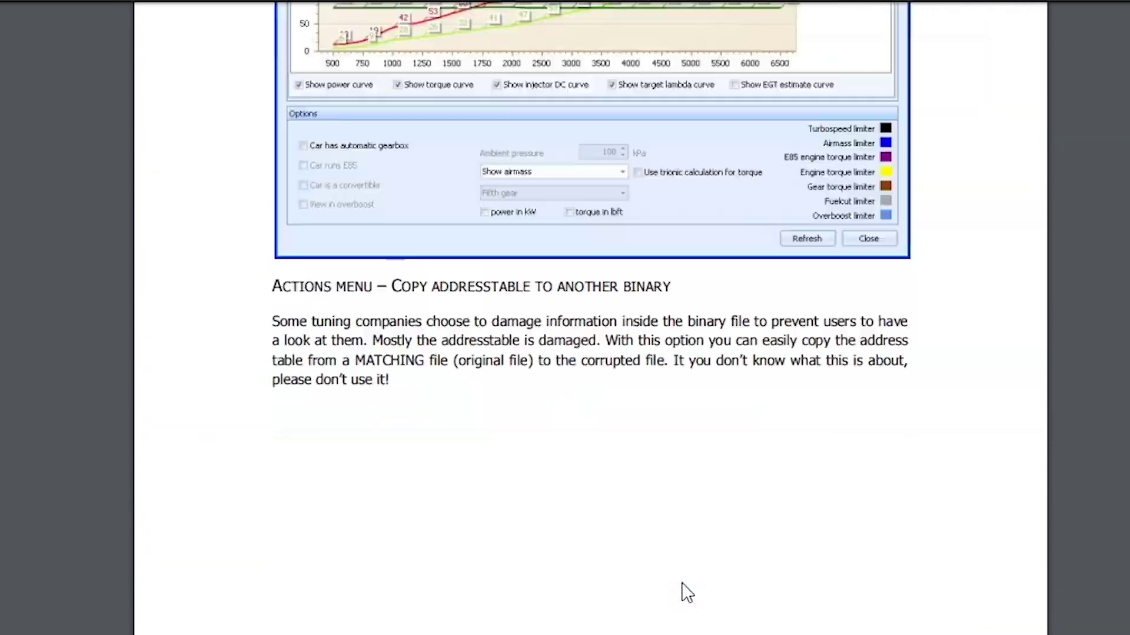
scroll(703, 583, down, 20)
scroll(703, 583, up, 20)
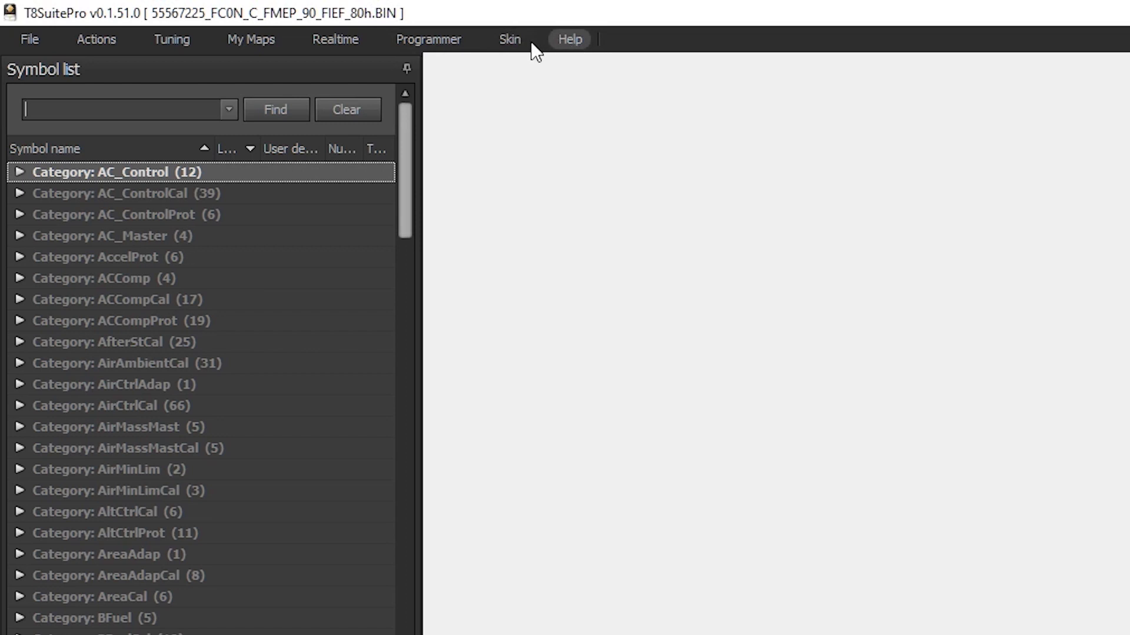
Step: Open the Trionic 8 technical documentation and skim its contents, flash, BDM interface and symbol table sections
click(554, 39)
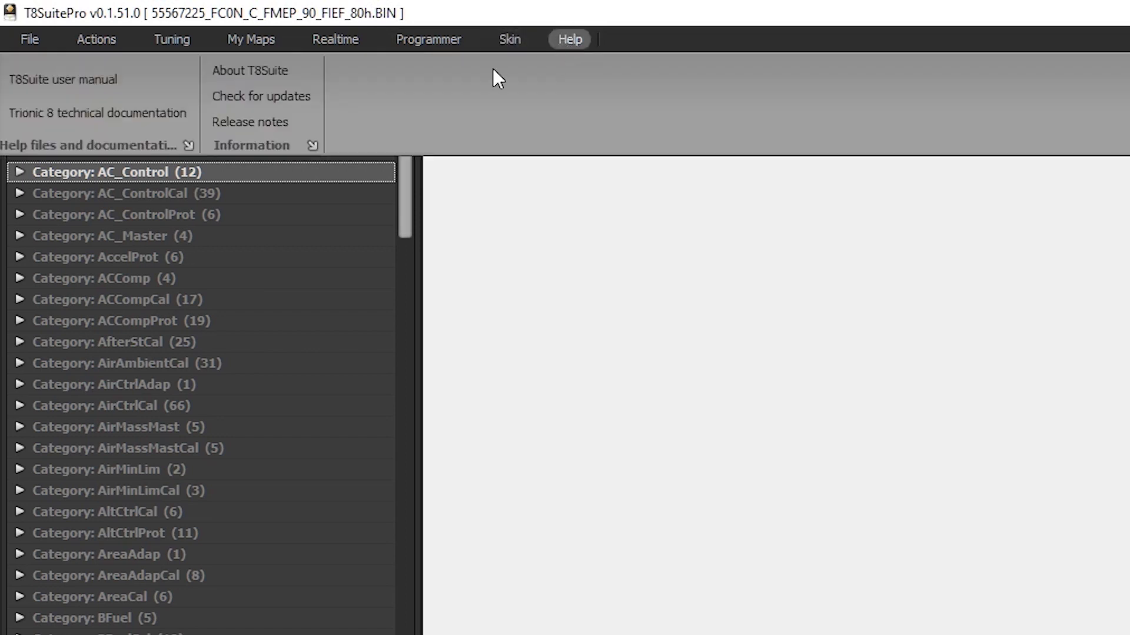
click(103, 113)
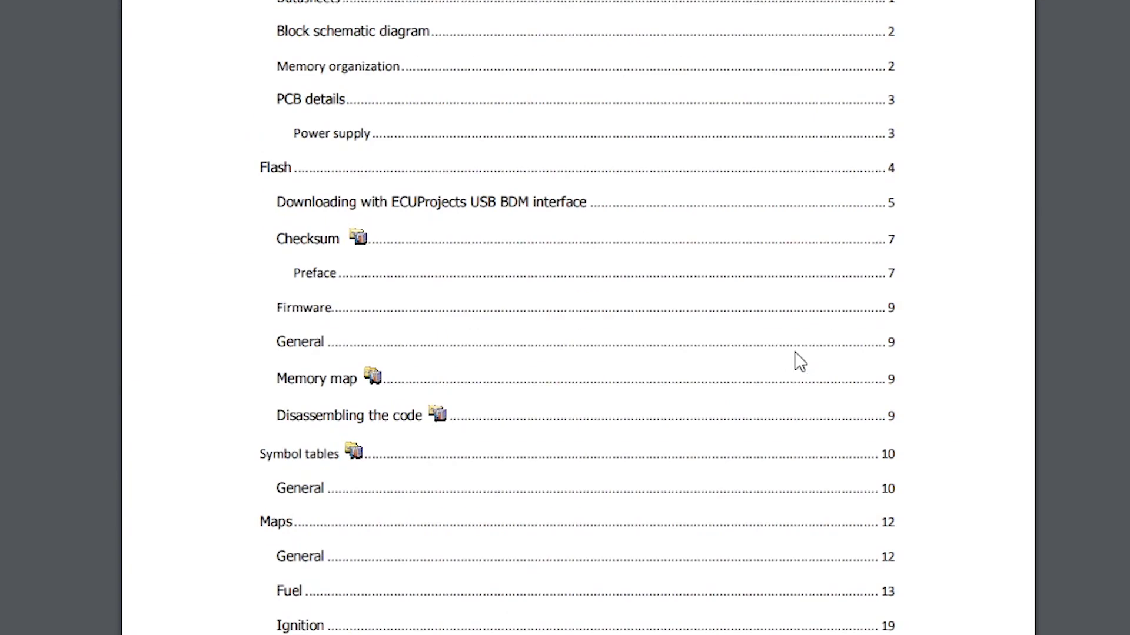
scroll(795, 361, down, 15)
scroll(789, 424, down, 20)
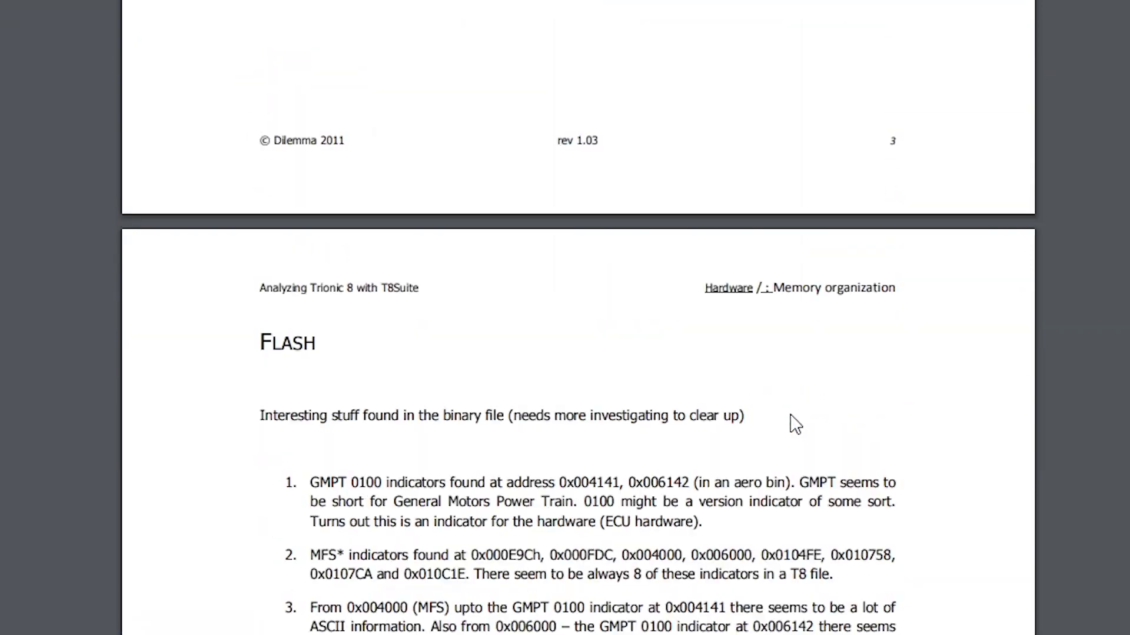
scroll(785, 489, down, 20)
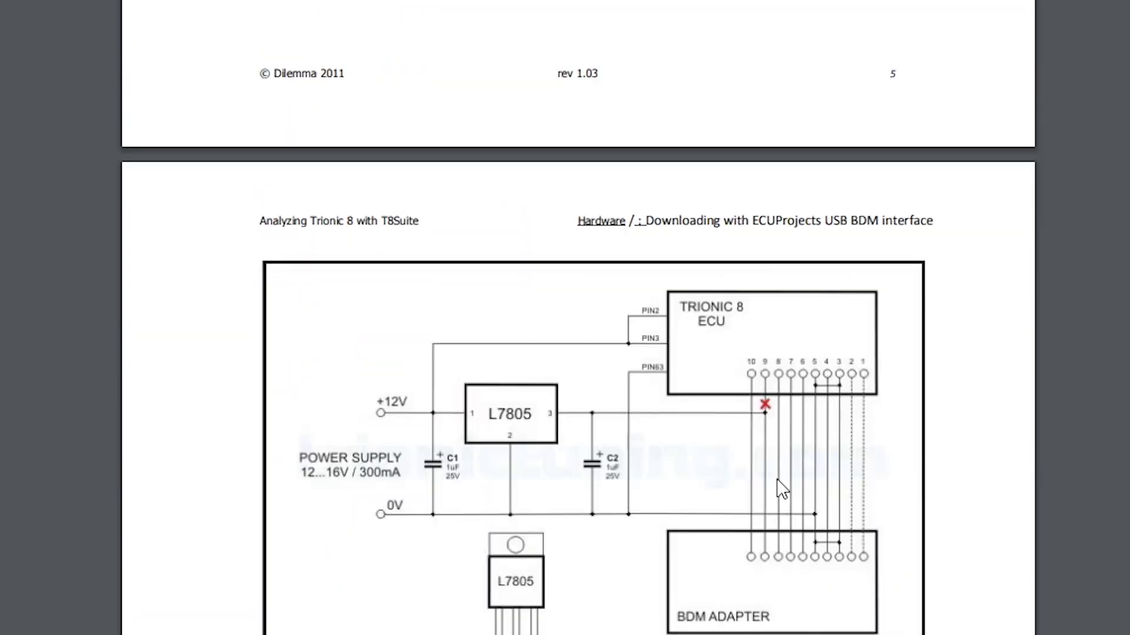
scroll(769, 481, down, 20)
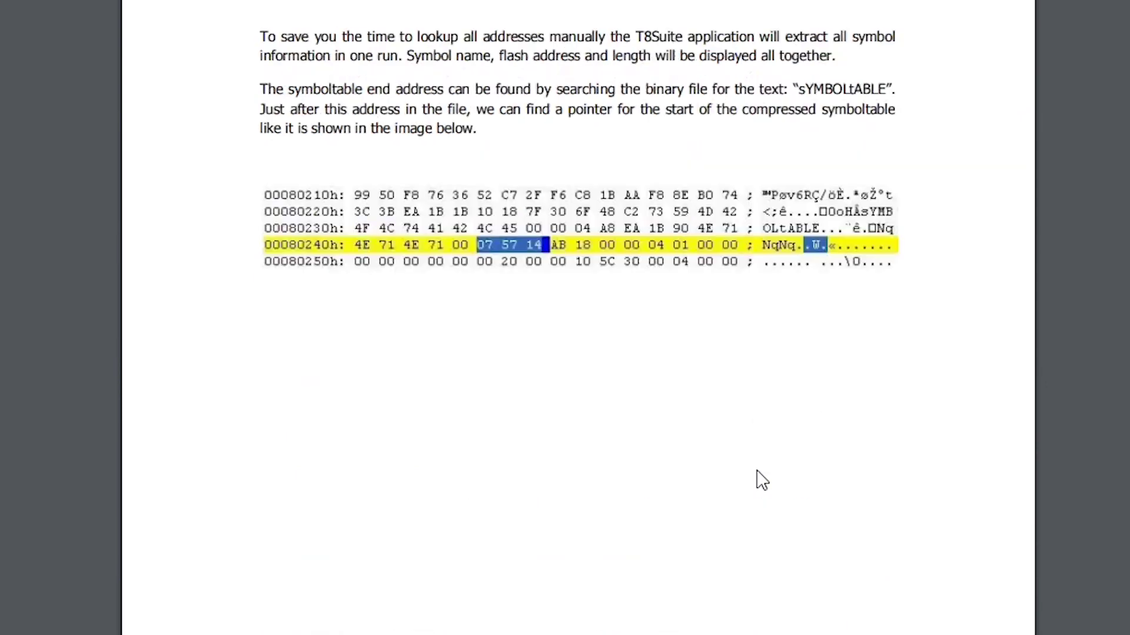
scroll(755, 489, down, 20)
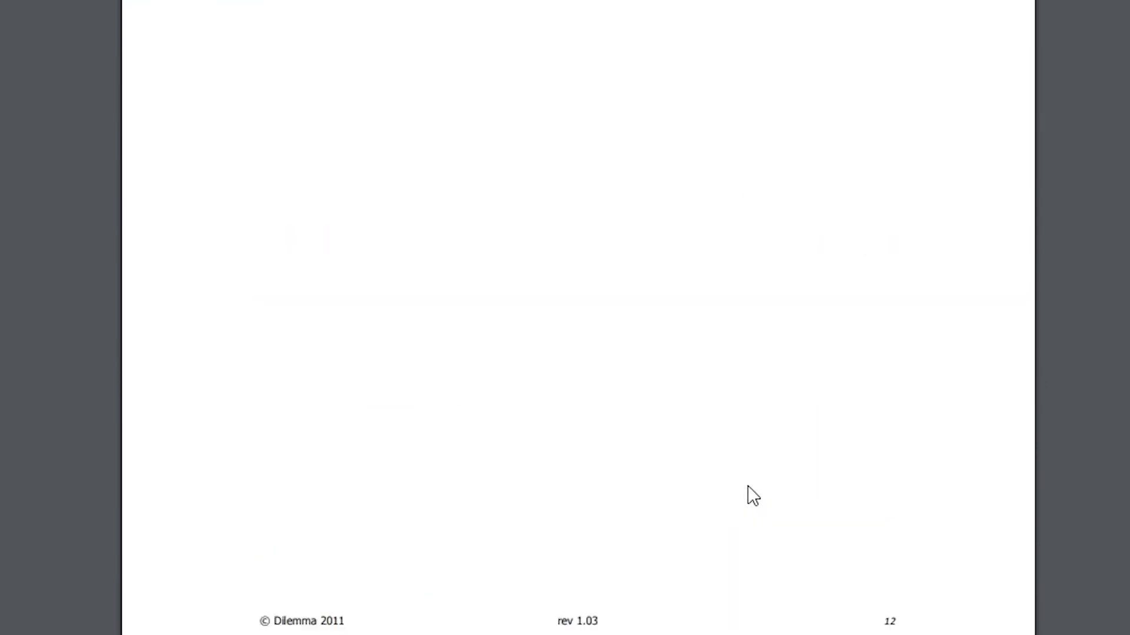
Step: Examine the fuel calculation, knock enrichment map and ignition timing sections of the technical documentation
scroll(750, 489, up, 8)
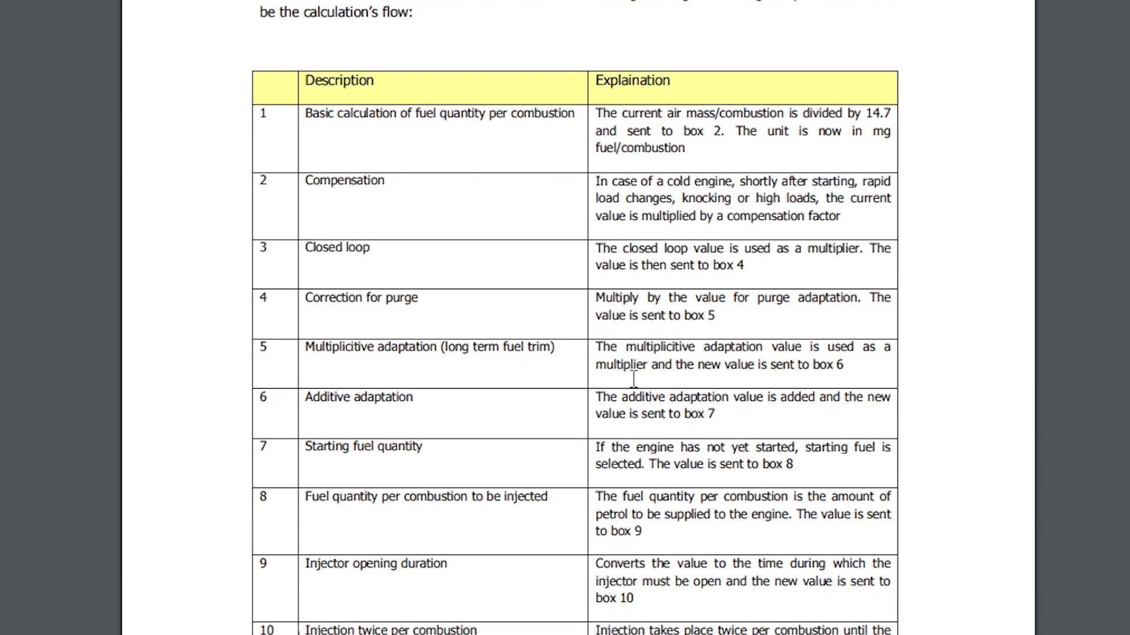
scroll(616, 415, down, 2)
scroll(488, 400, down, 20)
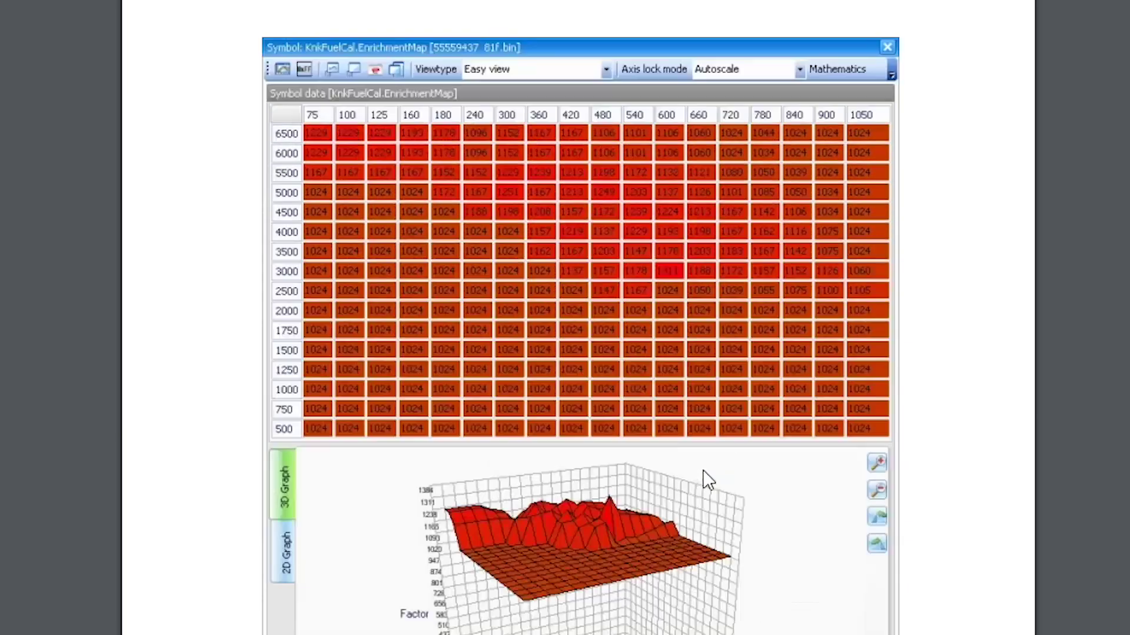
scroll(722, 382, down, 15)
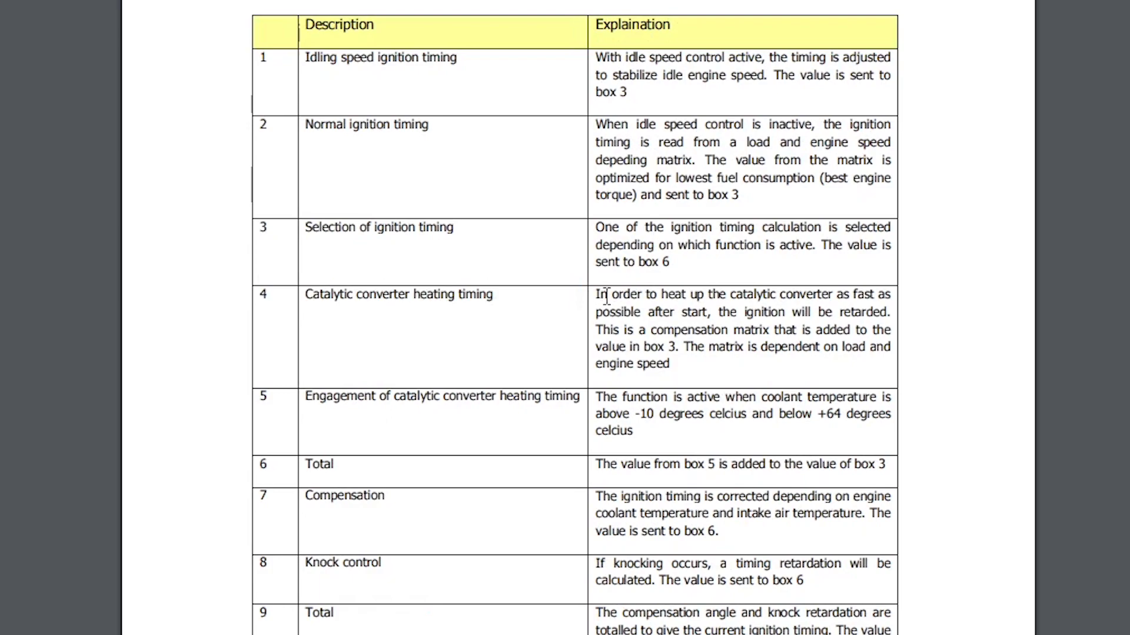
drag(607, 296, 785, 366)
scroll(661, 391, down, 15)
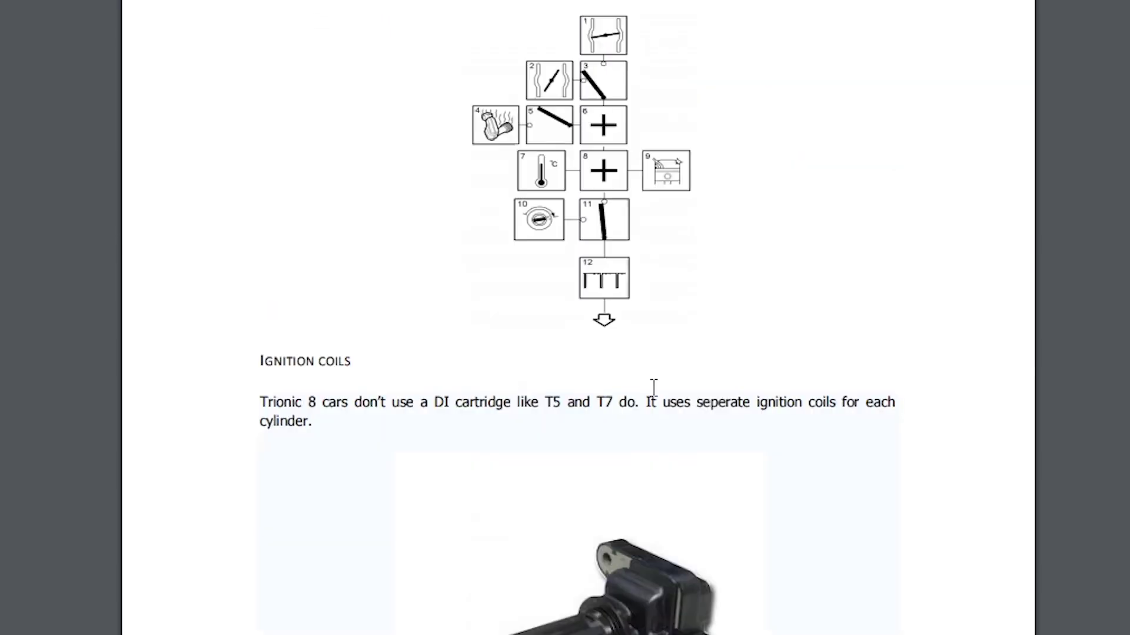
Step: Examine the OBDII socket pinout, BDM interface component list and airflow per boost pressure tables in the technical documentation
scroll(653, 388, down, 20)
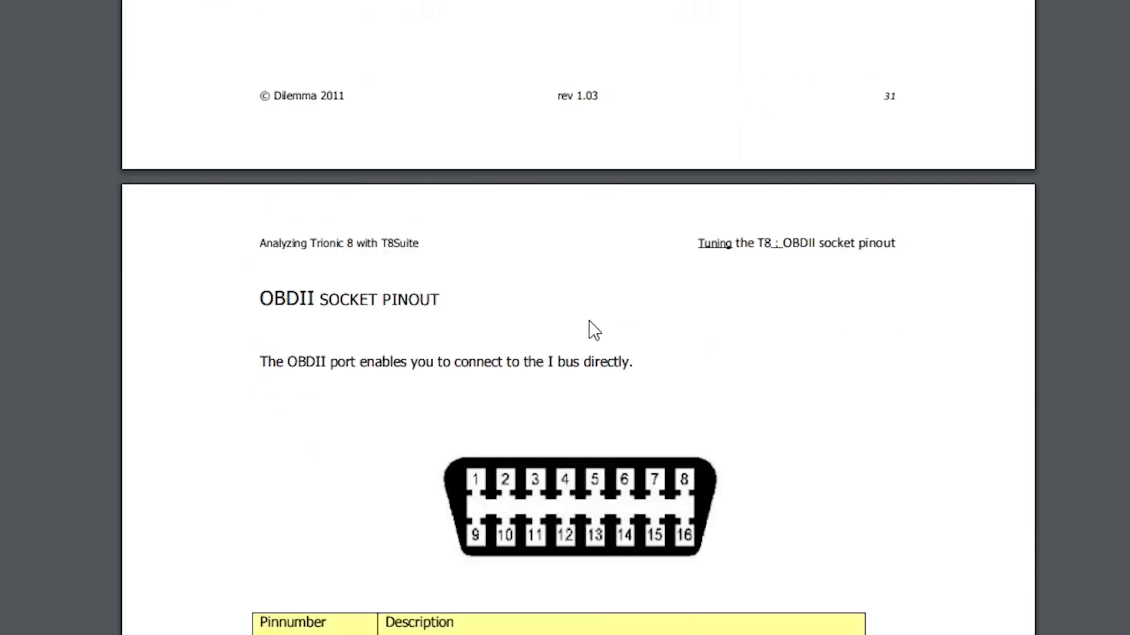
scroll(594, 330, down, 20)
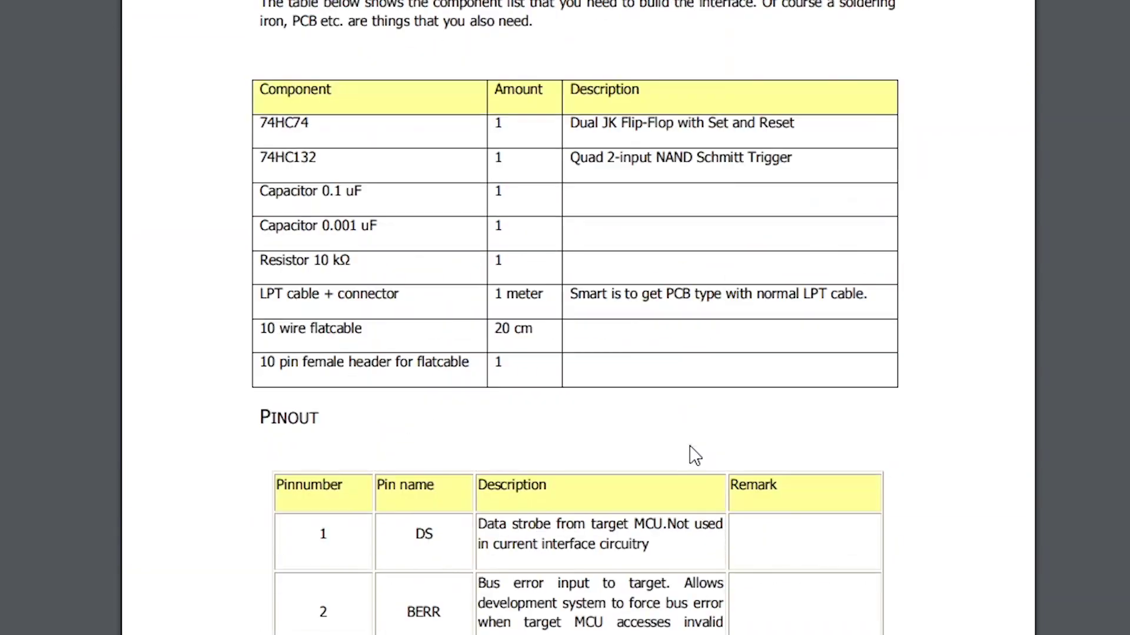
scroll(677, 453, down, 20)
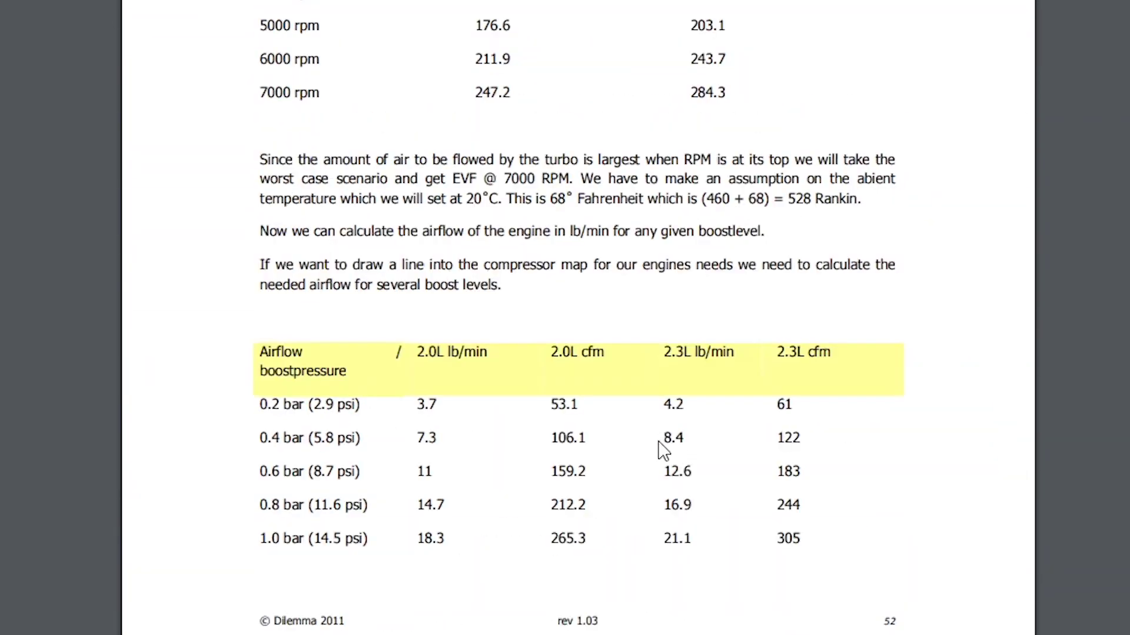
scroll(504, 353, up, 15)
scroll(412, 376, down, 13)
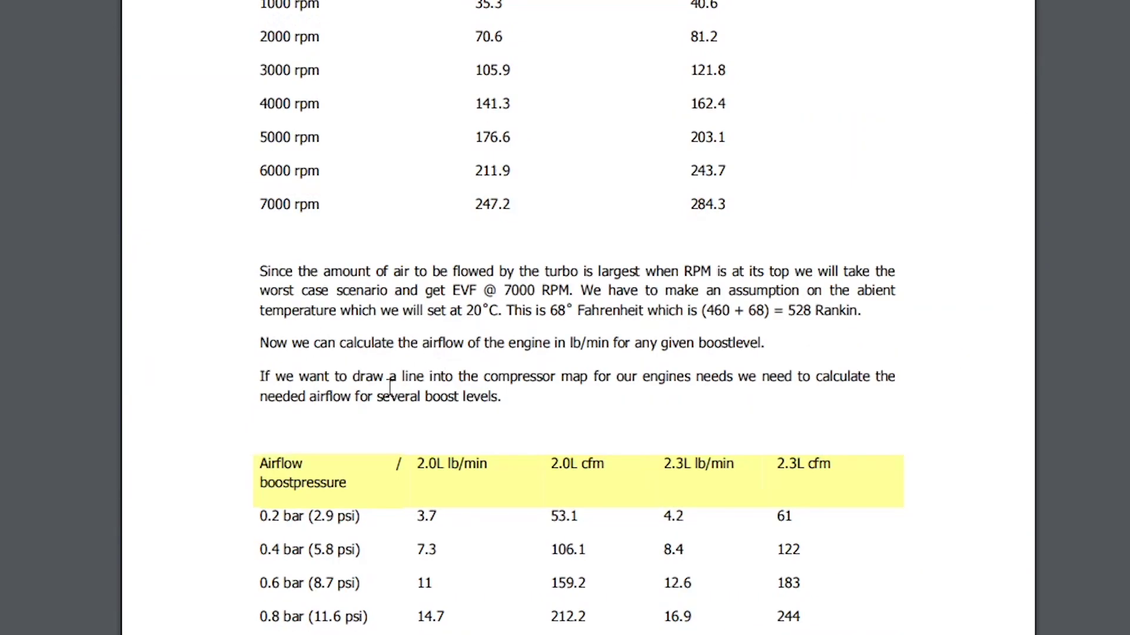
scroll(390, 388, down, 4)
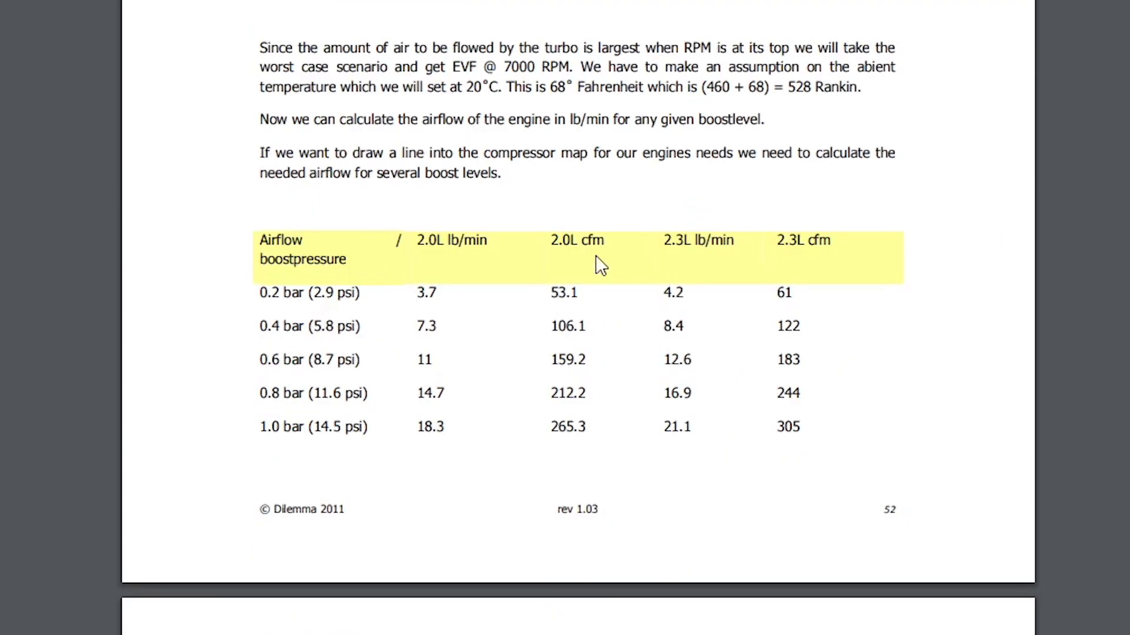
scroll(577, 385, down, 14)
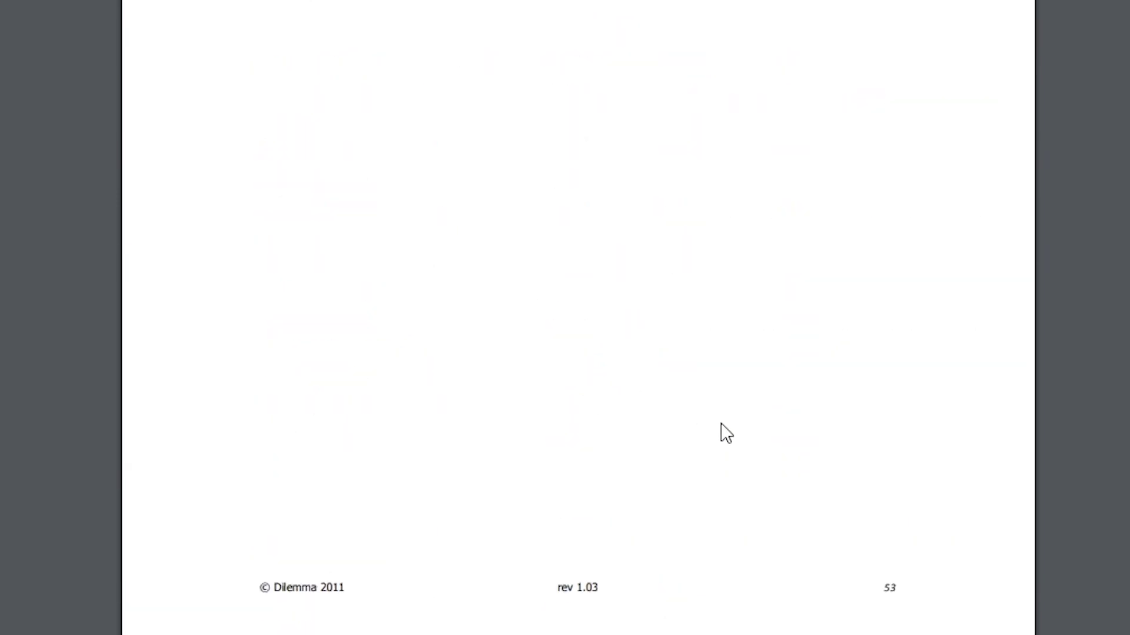
Step: Examine the Stage I to Stage IV power targets and component requirements in the technical documentation's upgrade stages appendix
scroll(725, 433, down, 20)
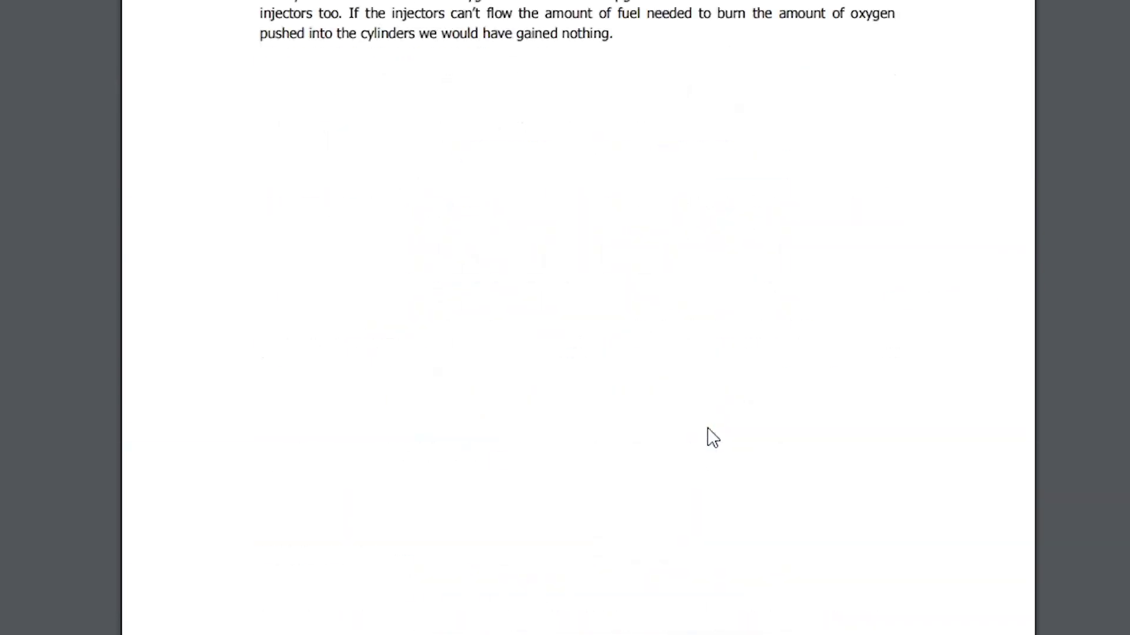
scroll(706, 439, down, 20)
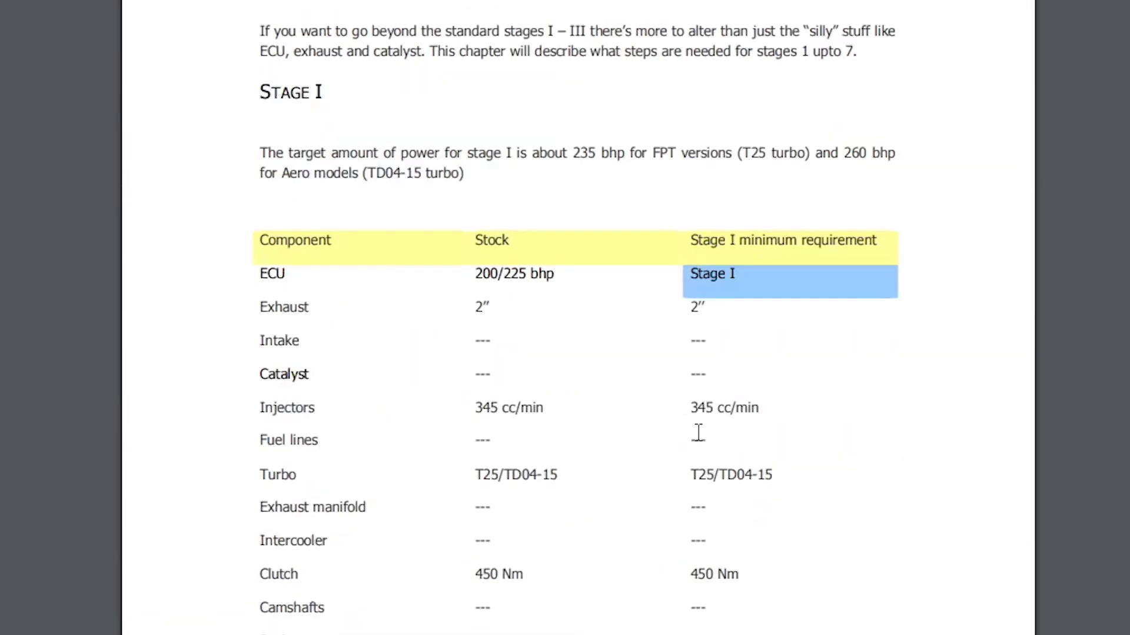
scroll(698, 433, up, 3)
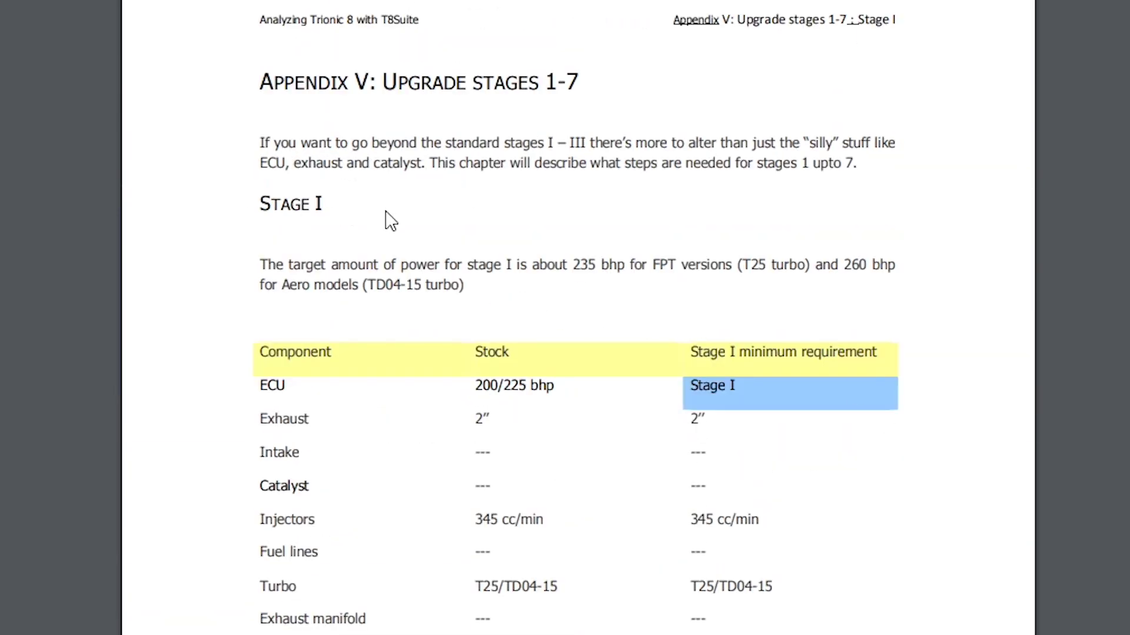
scroll(391, 221, down, 20)
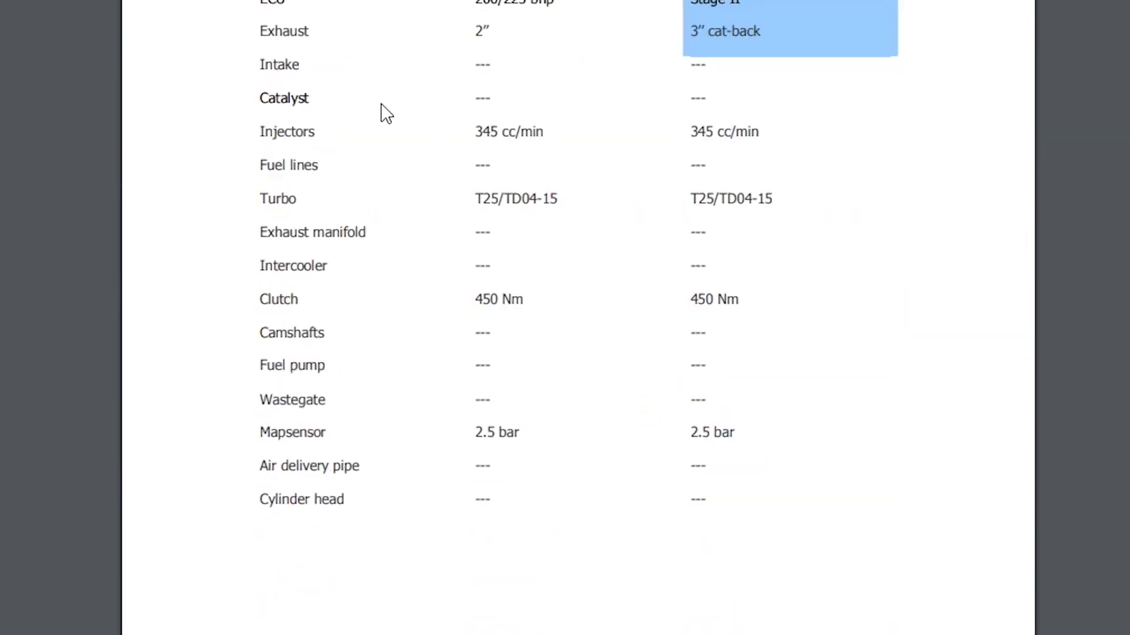
scroll(252, 108, up, 9)
scroll(611, 409, down, 20)
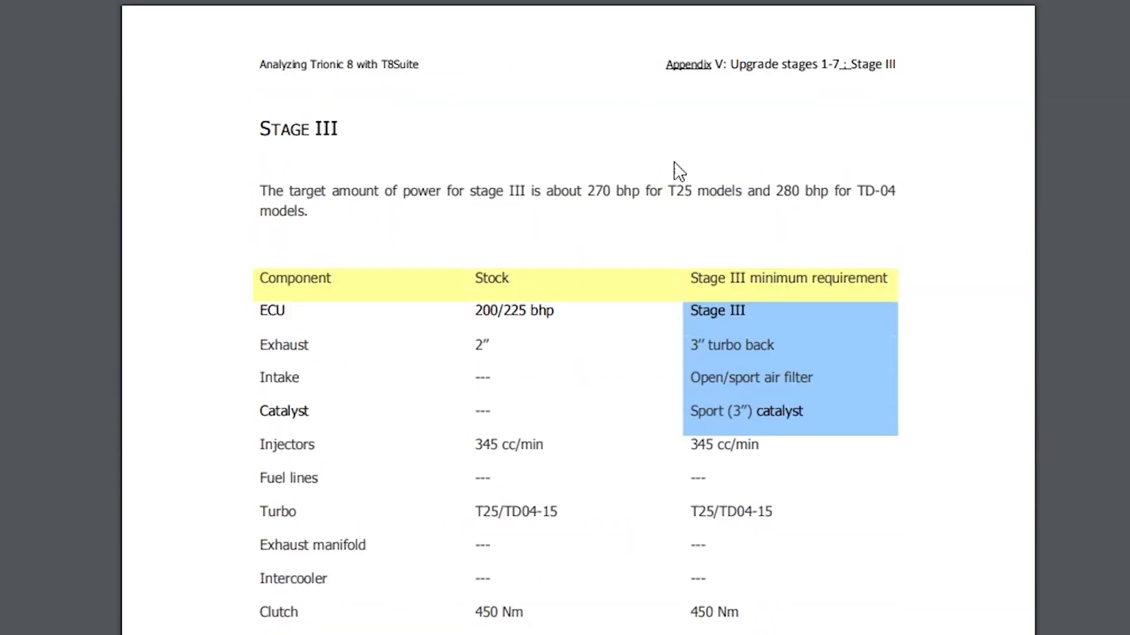
scroll(724, 394, down, 20)
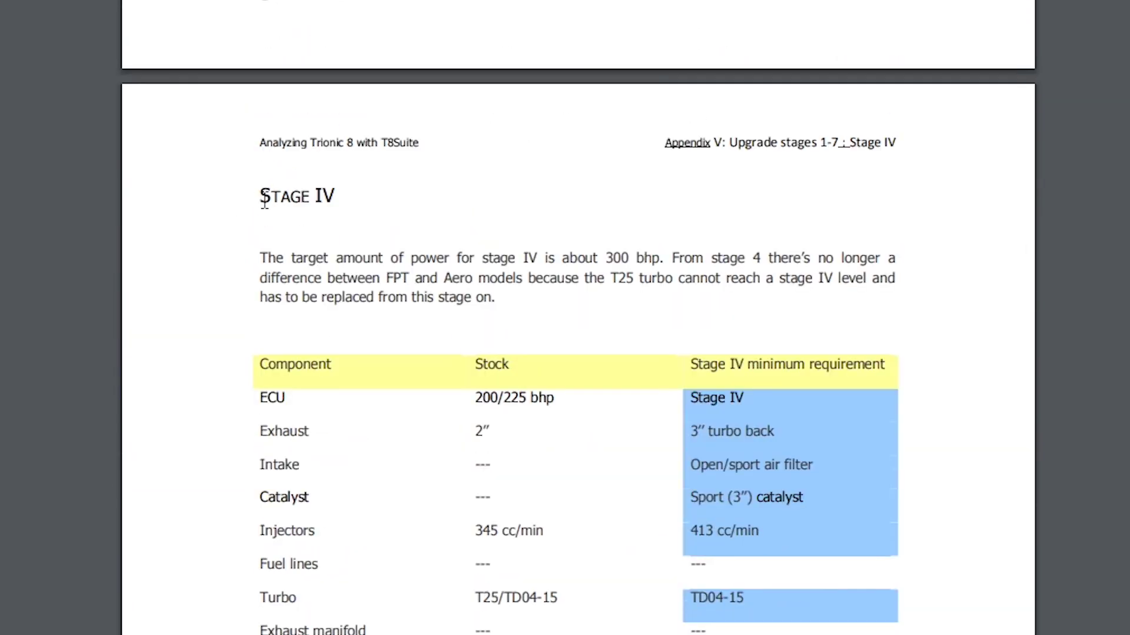
Step: Examine the Stage V and Stage VI component requirement tables and skim past Stage VII to the Check Engine Light appendix
scroll(779, 504, down, 20)
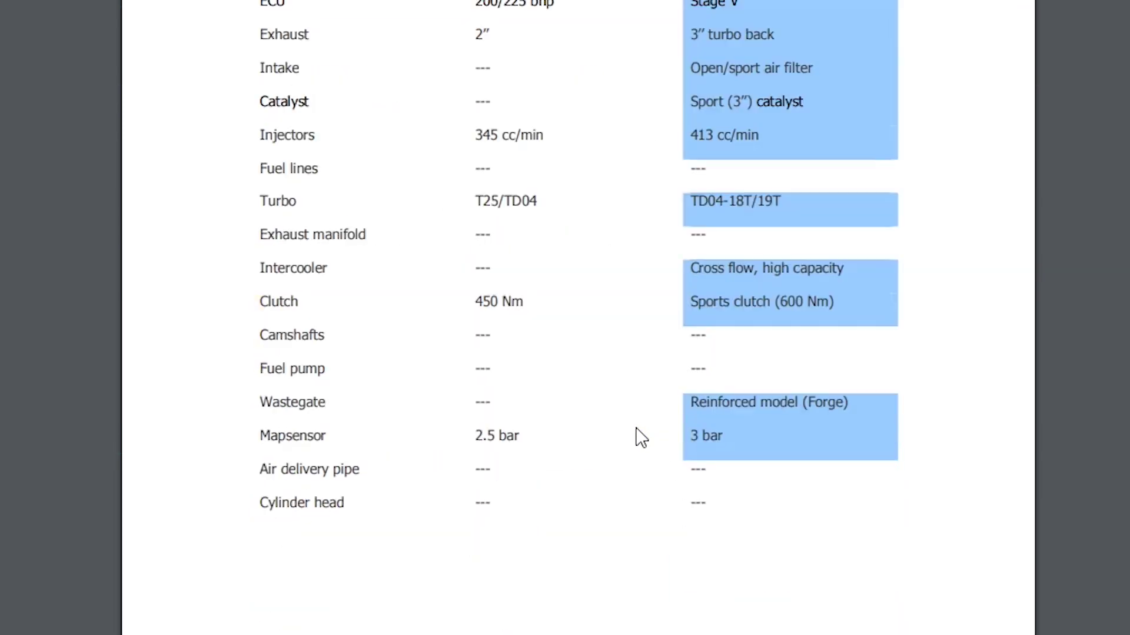
scroll(606, 433, up, 10)
scroll(613, 312, down, 3)
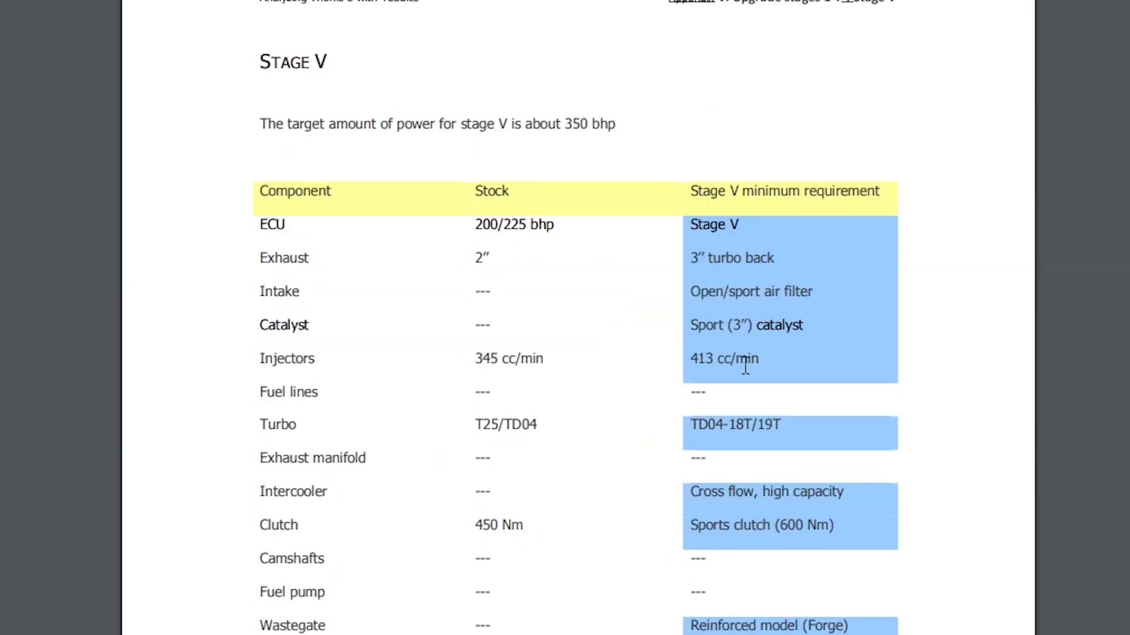
scroll(745, 364, down, 20)
scroll(659, 404, up, 10)
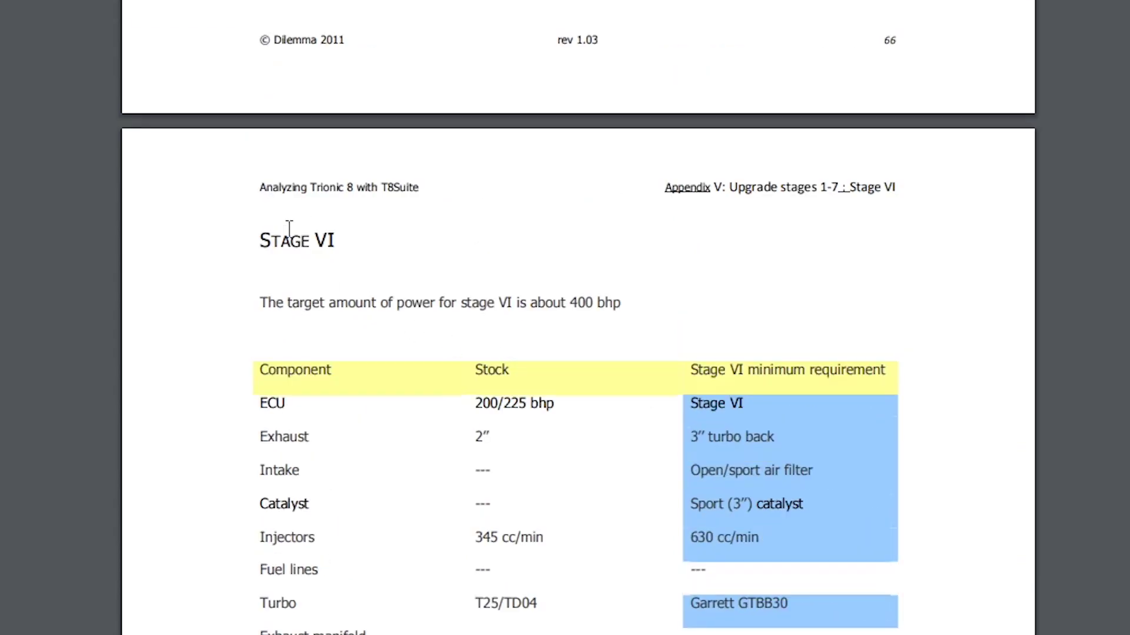
scroll(290, 227, down, 20)
scroll(502, 400, down, 20)
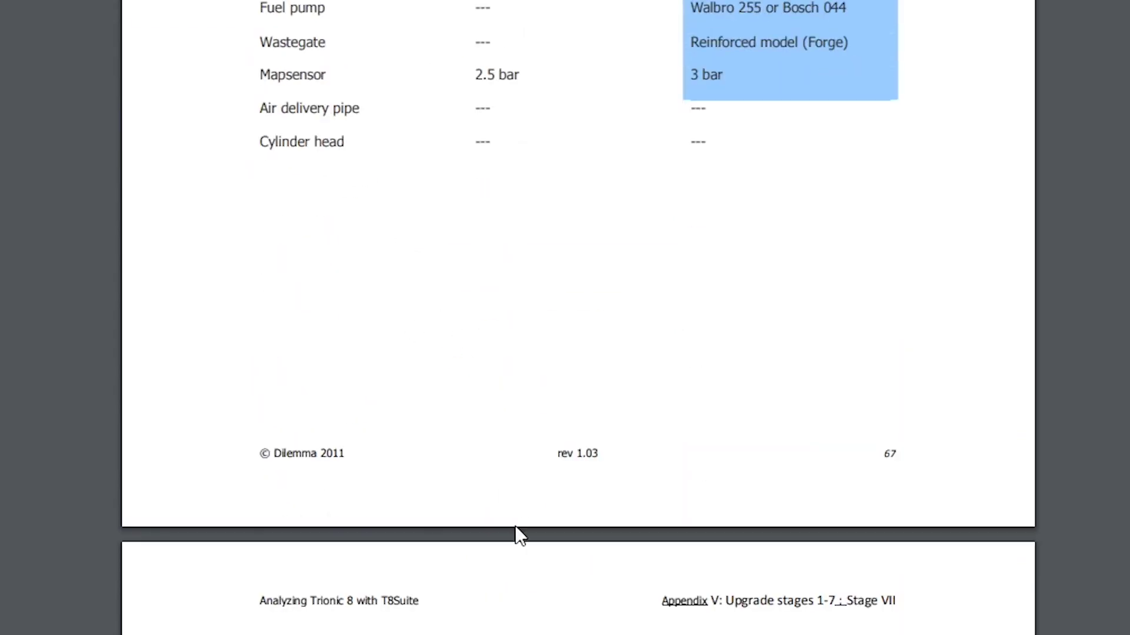
scroll(517, 601, down, 20)
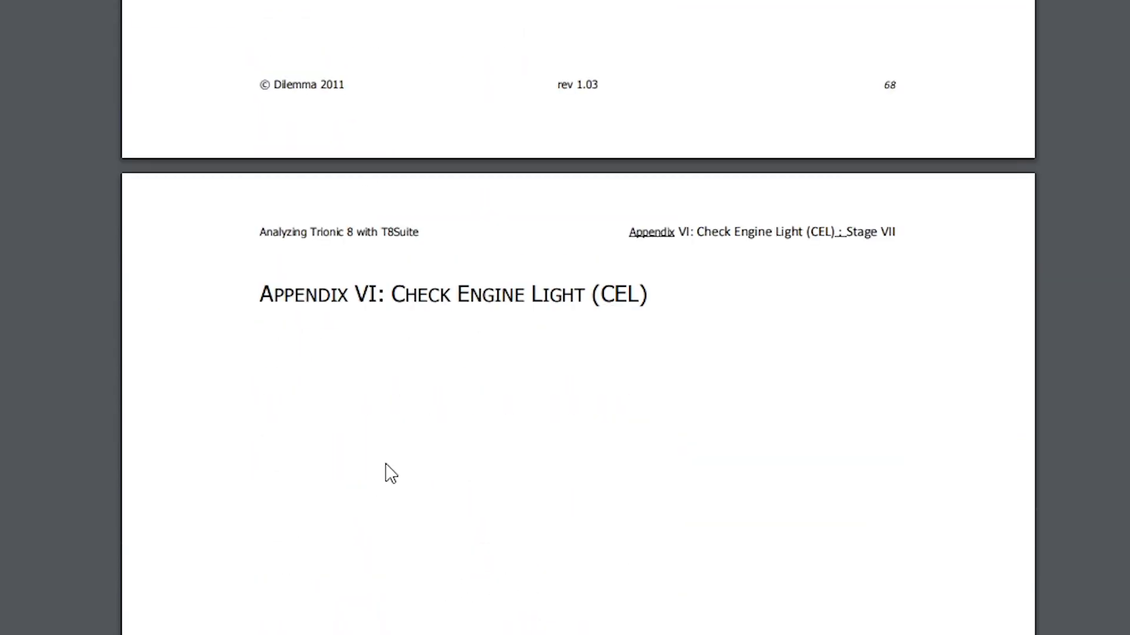
Step: Skim the appendices on knock and misfire detection, sensors and actuators, intercooler calculation and acronyms
scroll(686, 460, down, 20)
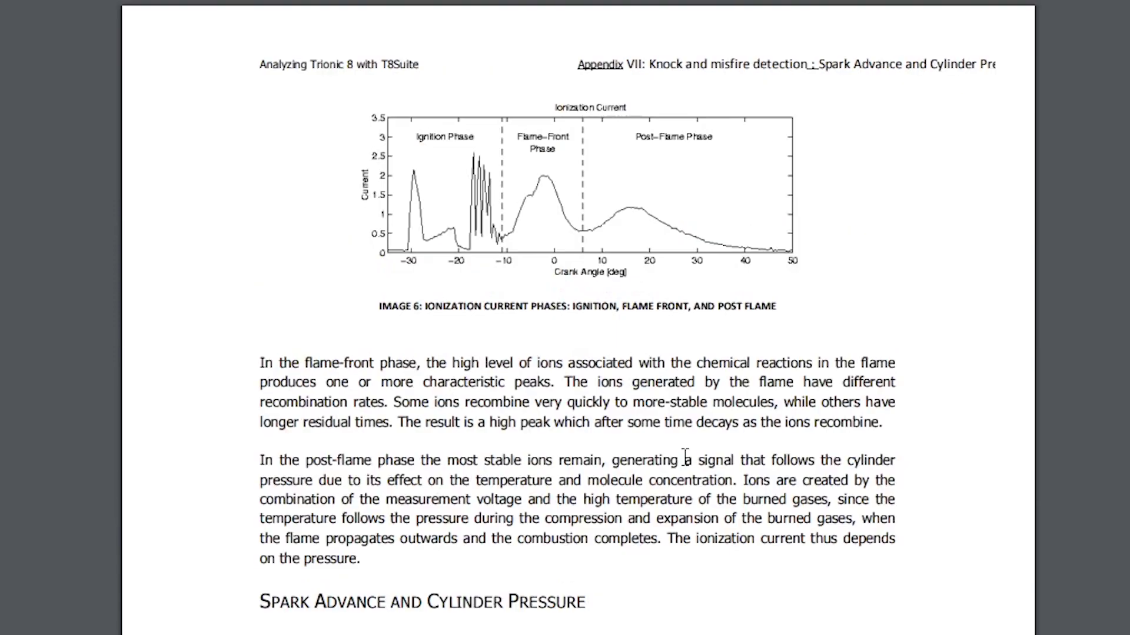
scroll(685, 460, up, 13)
scroll(681, 459, up, 13)
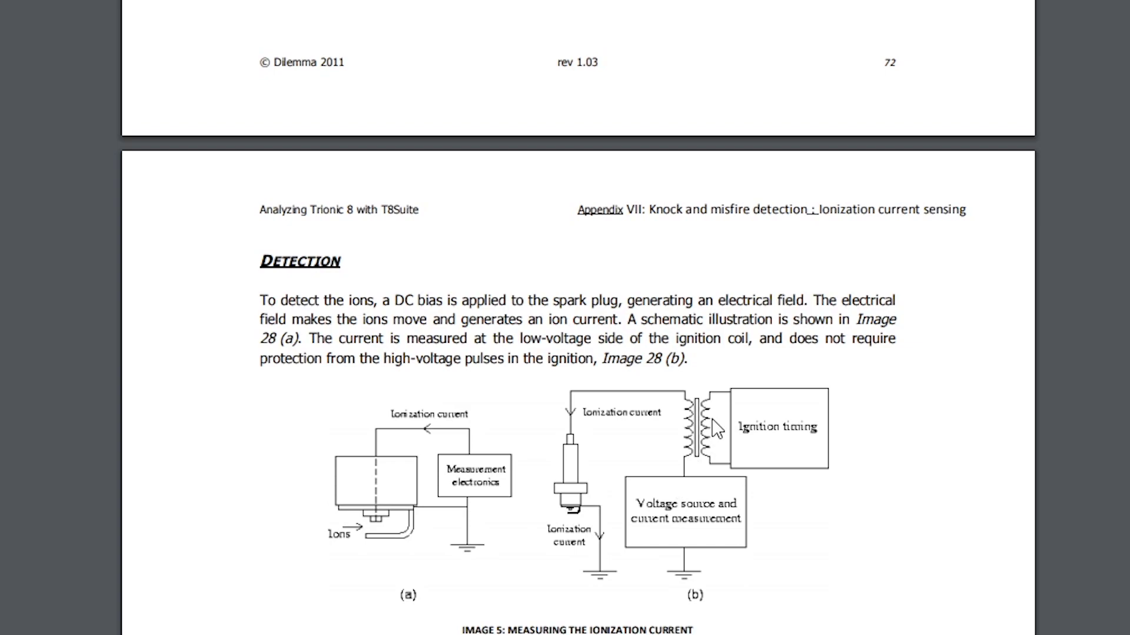
scroll(717, 428, down, 20)
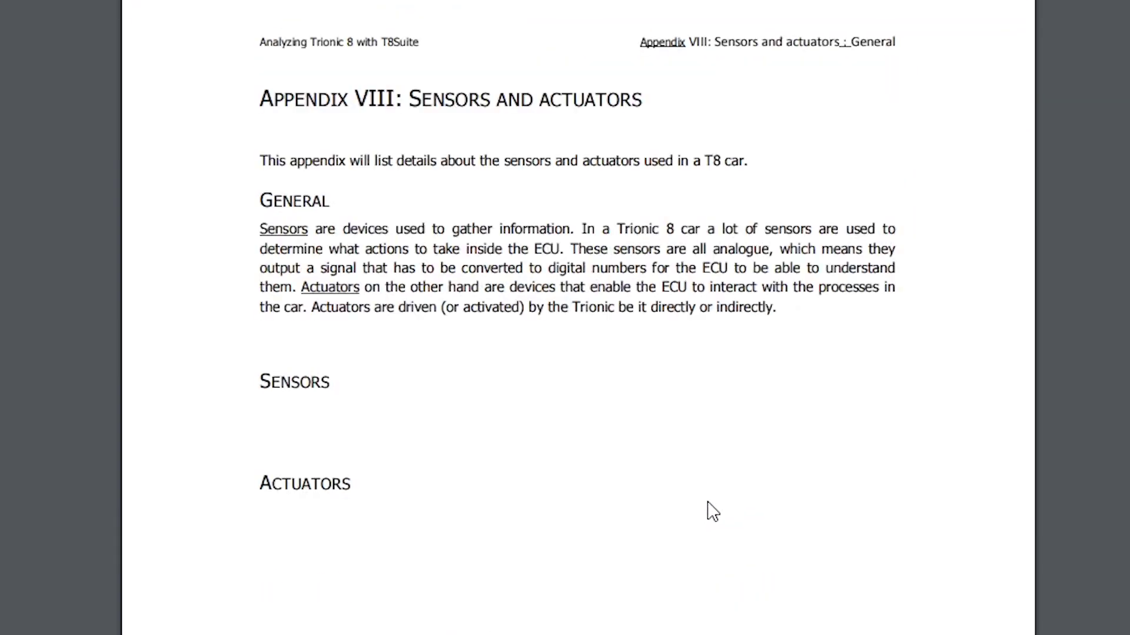
scroll(713, 512, down, 20)
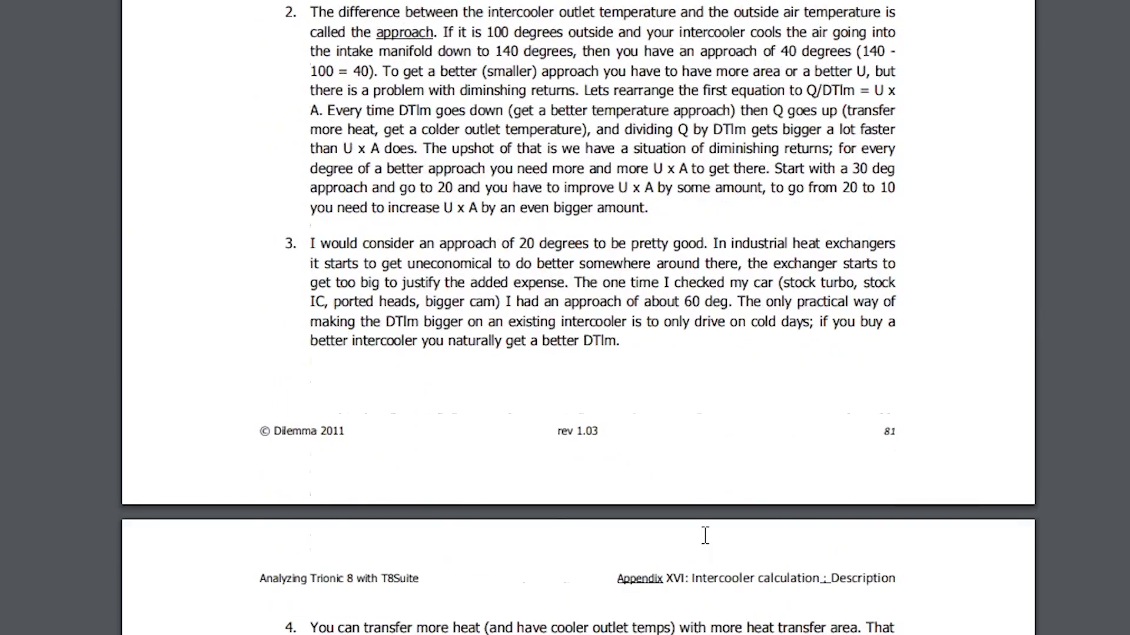
scroll(705, 535, down, 20)
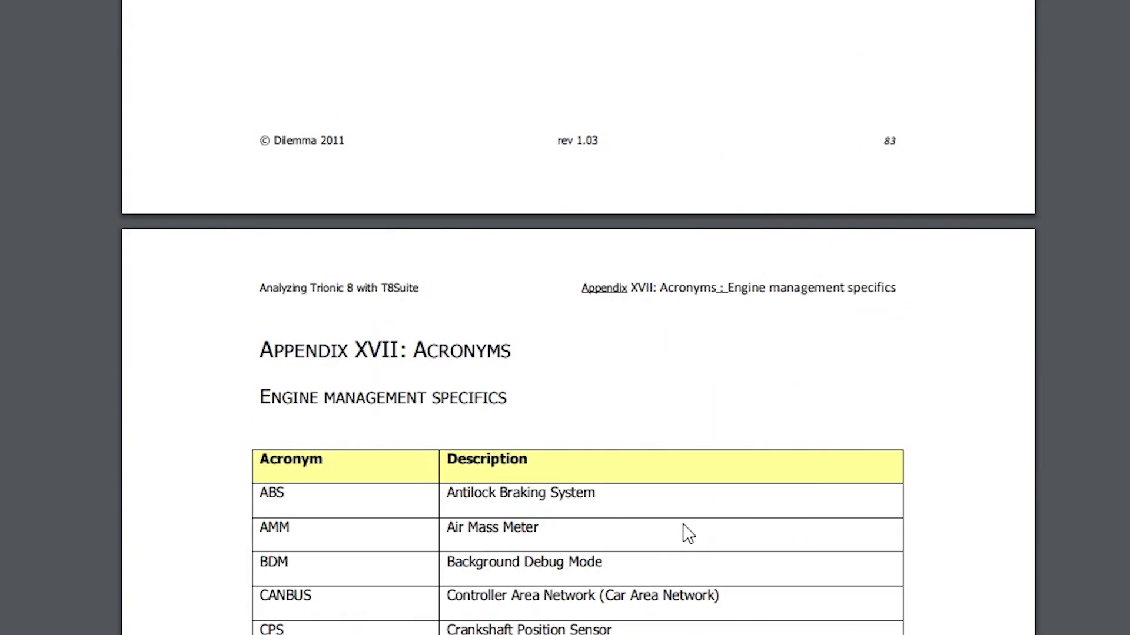